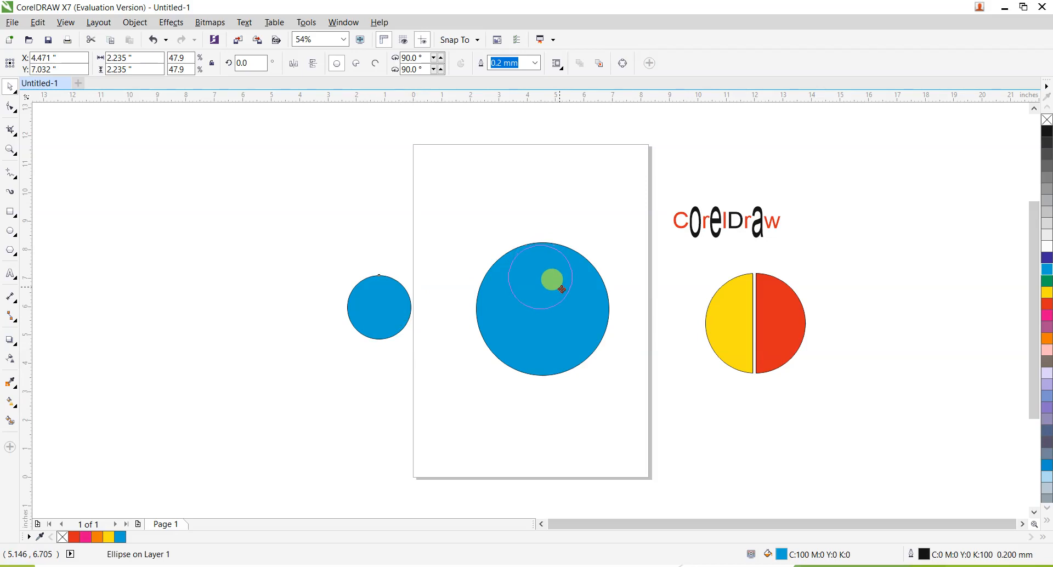
Step: Fill the small circle lying inside the large blue circle with yellow
{"action": "left_click", "coordinate": [527, 286]}
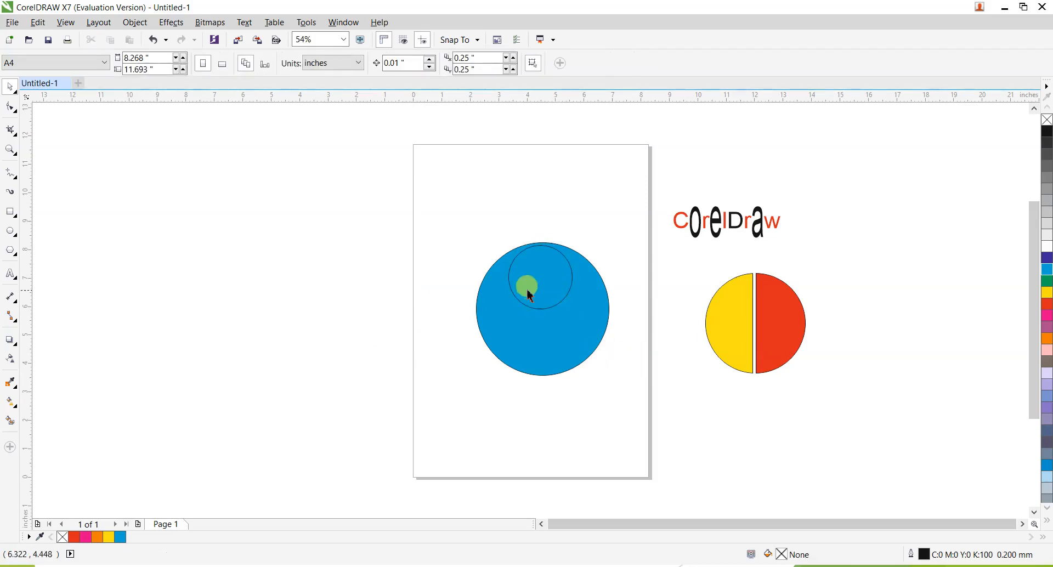
{"action": "left_click", "coordinate": [1049, 297]}
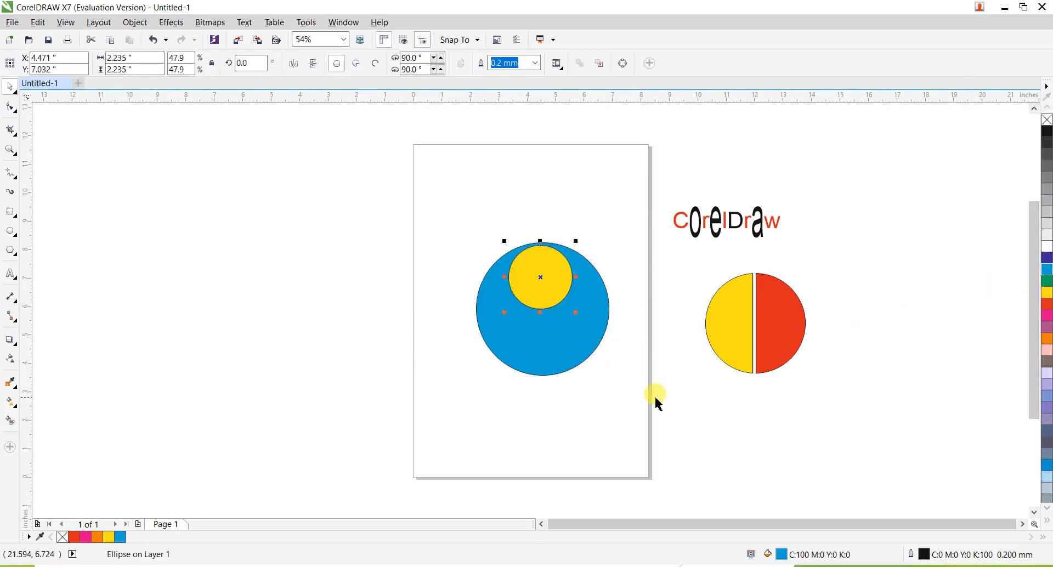
{"action": "left_click", "coordinate": [656, 400]}
Step: Combine the large blue circle and the small circle into one curve and shift it slightly toward the page's left edge
{"action": "left_click_drag", "start_coordinate": [460, 208], "coordinate": [631, 400]}
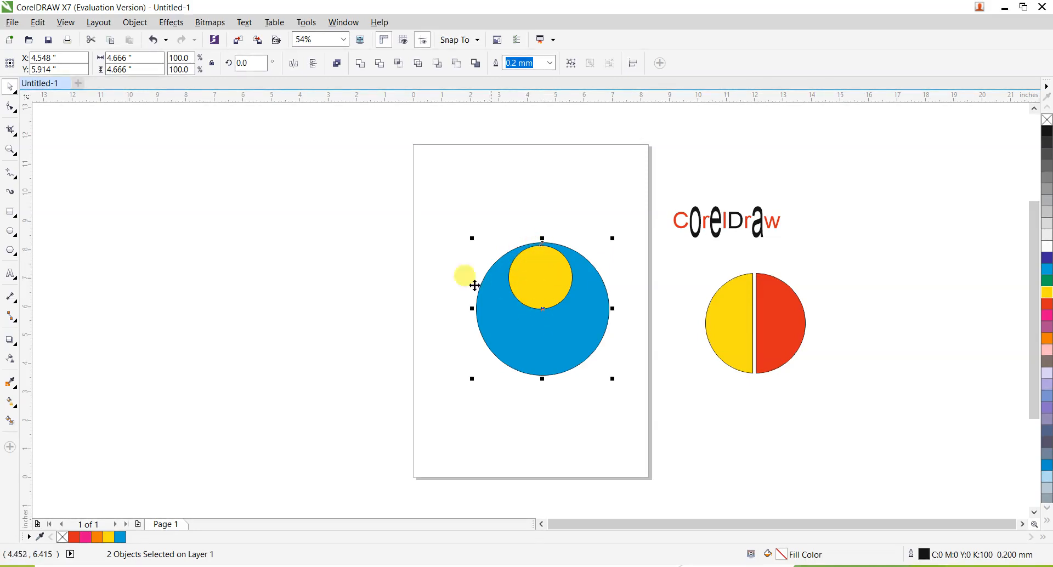
{"action": "left_click", "coordinate": [338, 66]}
{"action": "left_click", "coordinate": [386, 344]}
{"action": "left_click_drag", "start_coordinate": [576, 348], "coordinate": [531, 349]}
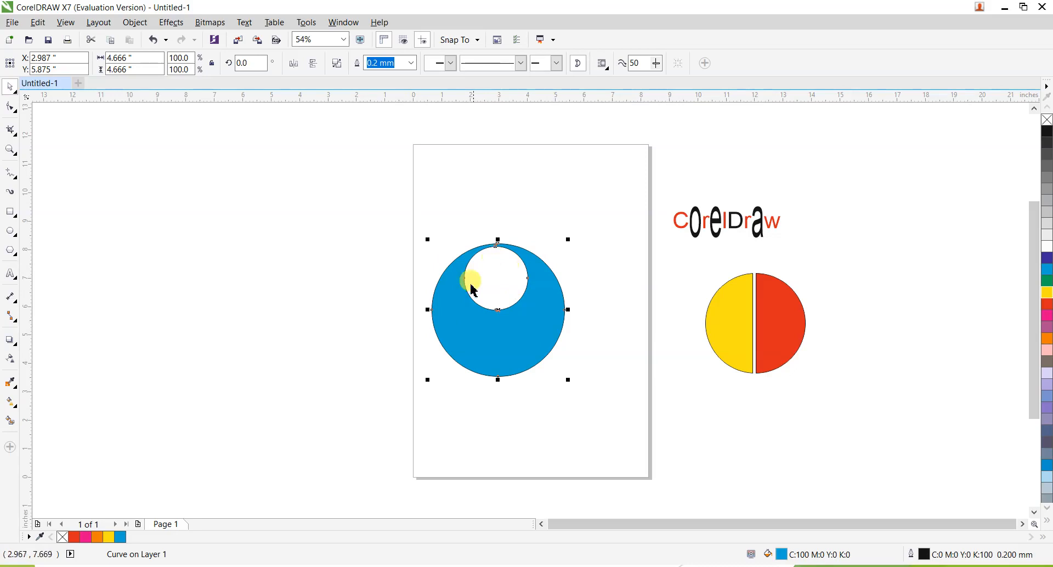
Step: Move the combined shape over the yellow and red split circle, and return it to the middle of the page
{"action": "left_click_drag", "start_coordinate": [515, 318], "coordinate": [771, 377]}
{"action": "left_click_drag", "start_coordinate": [694, 371], "coordinate": [762, 374]}
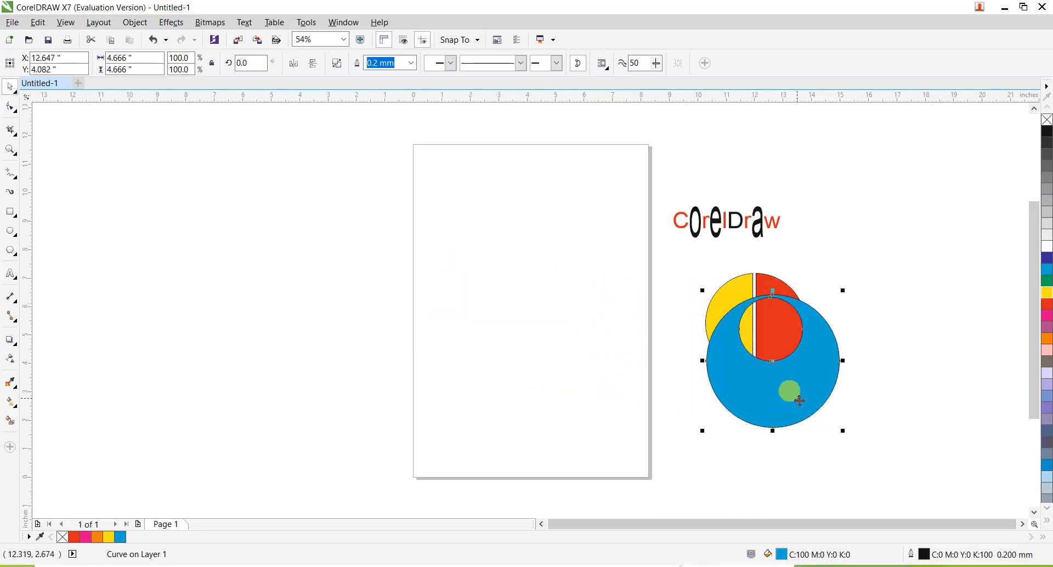
{"action": "left_click_drag", "start_coordinate": [739, 422], "coordinate": [554, 360]}
{"action": "left_click", "coordinate": [545, 327]}
{"action": "left_click", "coordinate": [554, 359]}
{"action": "left_click", "coordinate": [536, 408]}
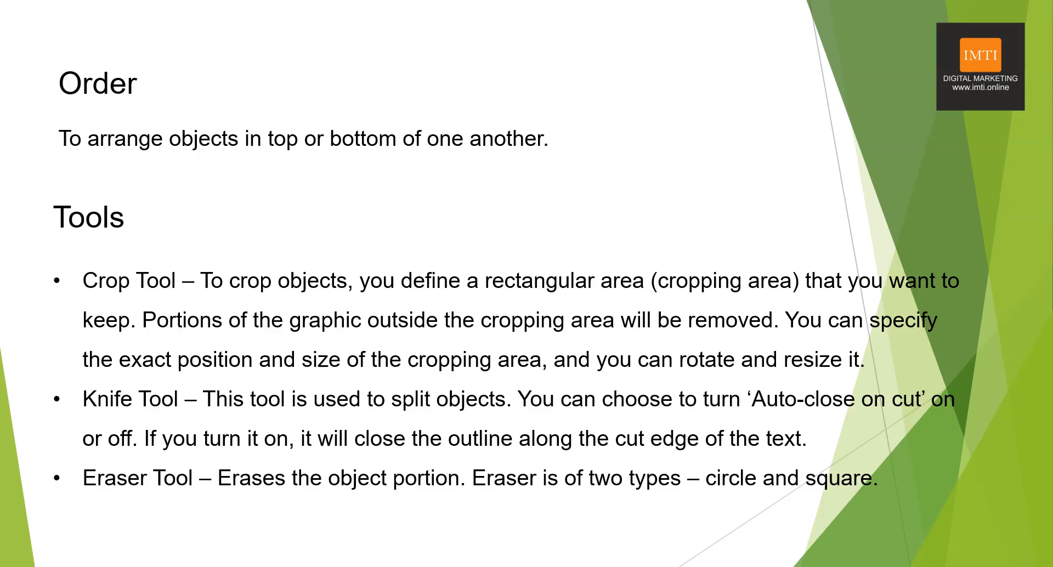
Step: Switch to CorelDRAW and move the combined blue shape off the page, to the right of the yellow and red split circle
{"action": "key", "text": "alt+Tab"}
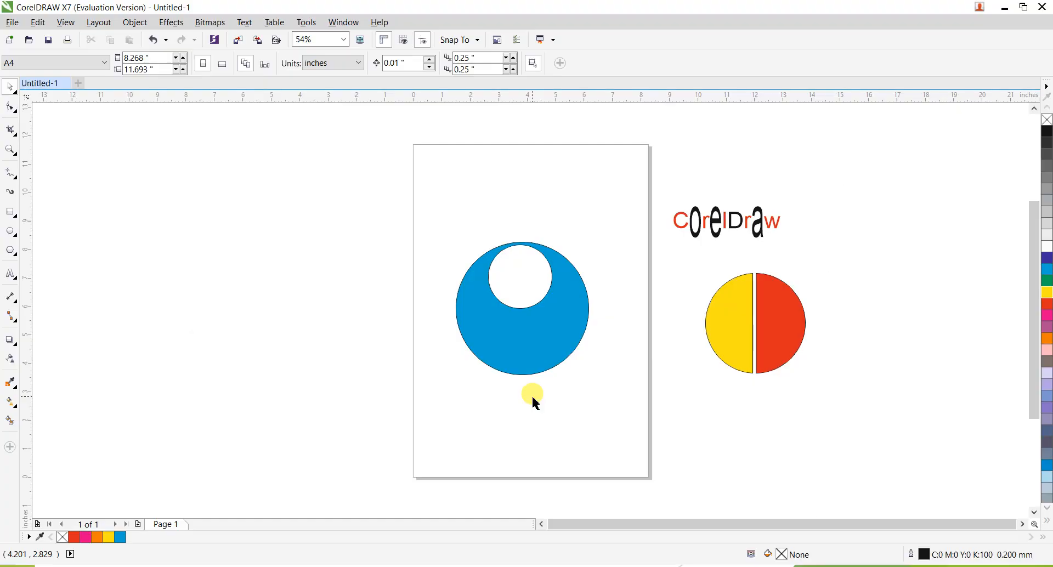
{"action": "left_click", "coordinate": [560, 360]}
{"action": "left_click_drag", "start_coordinate": [620, 372], "coordinate": [880, 393]}
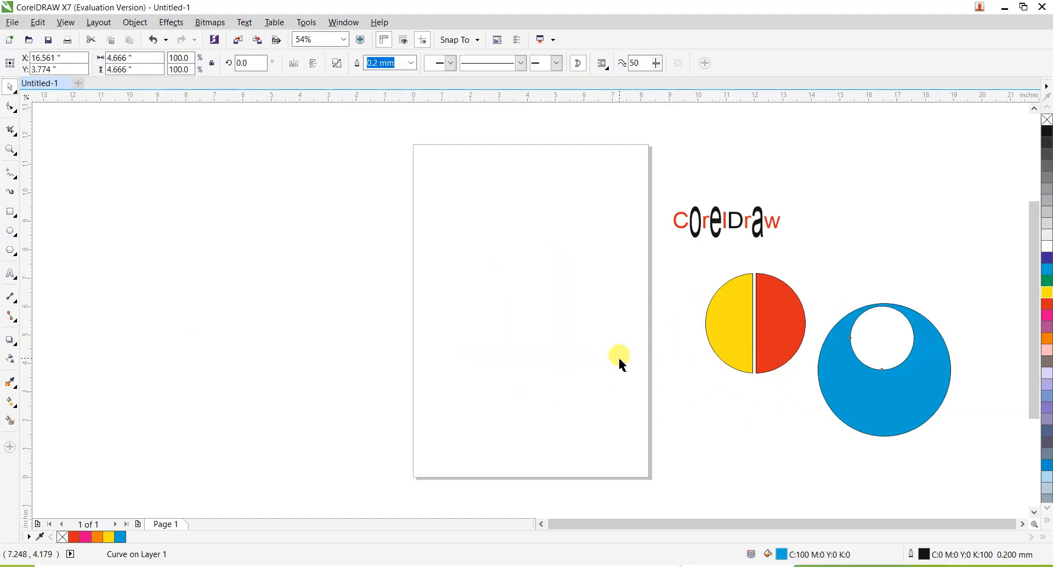
{"action": "left_click", "coordinate": [620, 362]}
Step: Draw a lavender rectangle about 6.7 by 4 inches on the page, crossed by a blue one about 2.4 by 7.4 inches
{"action": "left_click", "coordinate": [13, 212]}
{"action": "left_click_drag", "start_coordinate": [435, 233], "coordinate": [629, 348]}
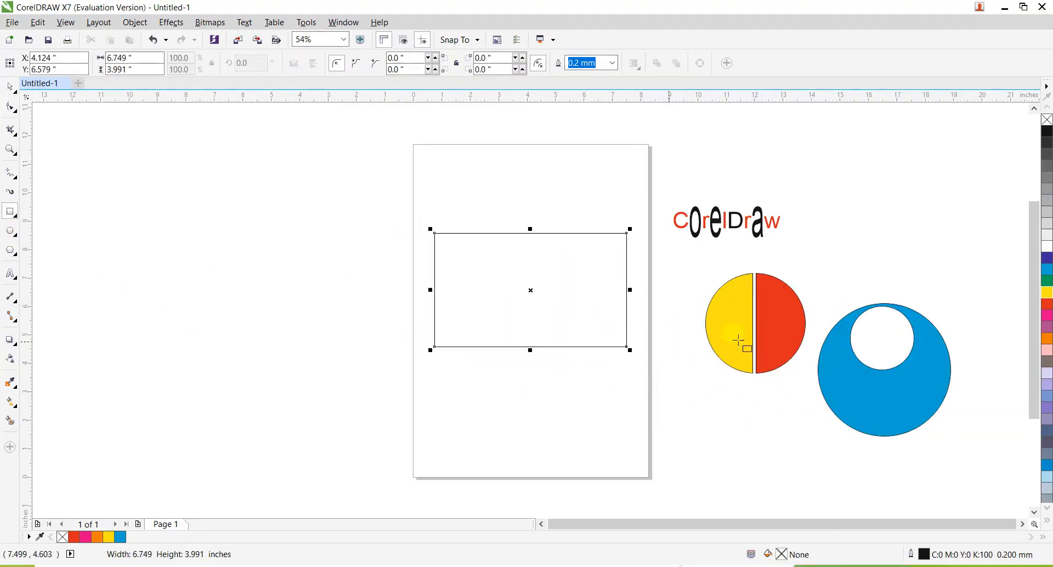
{"action": "left_click", "coordinate": [1046, 373]}
{"action": "left_click_drag", "start_coordinate": [476, 166], "coordinate": [546, 379]}
{"action": "left_click", "coordinate": [1047, 270]}
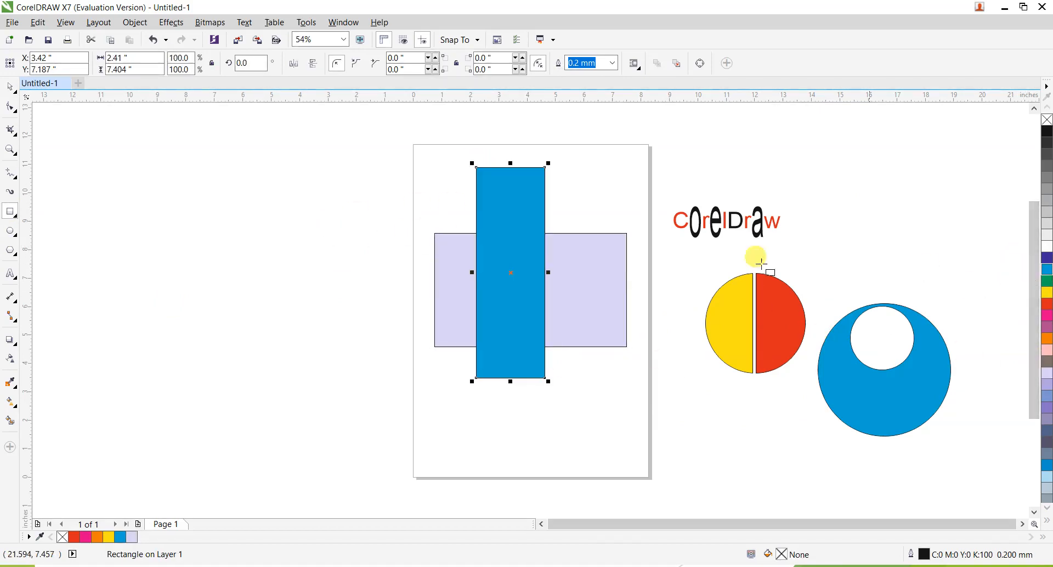
Step: Draw a circle about 7.1 inches in diameter over both rectangles and fill it with dark blue
{"action": "left_click", "coordinate": [16, 232]}
{"action": "left_click_drag", "start_coordinate": [453, 207], "coordinate": [653, 410]}
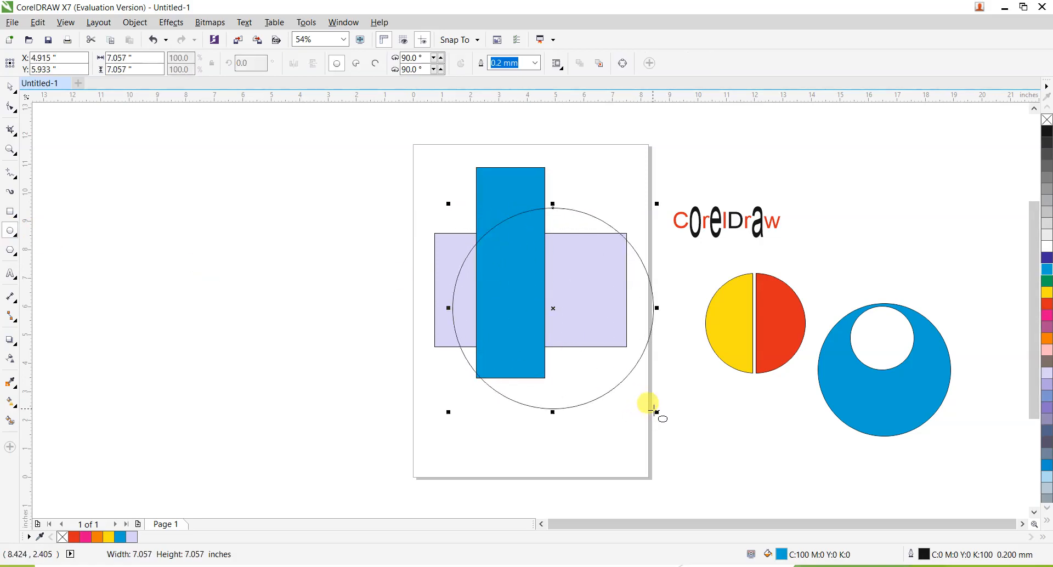
{"action": "left_click", "coordinate": [1049, 264]}
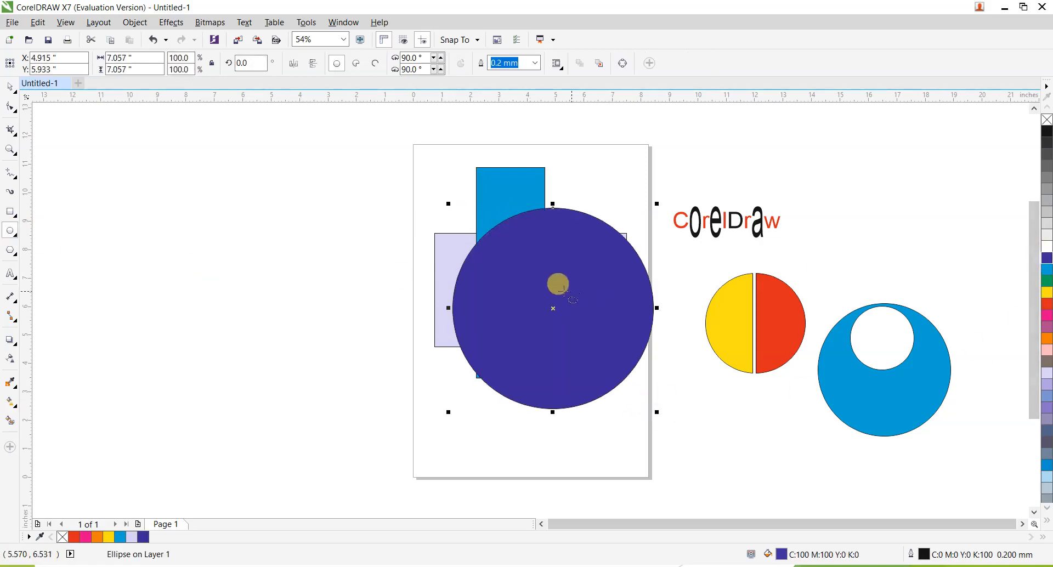
{"action": "left_click", "coordinate": [10, 88]}
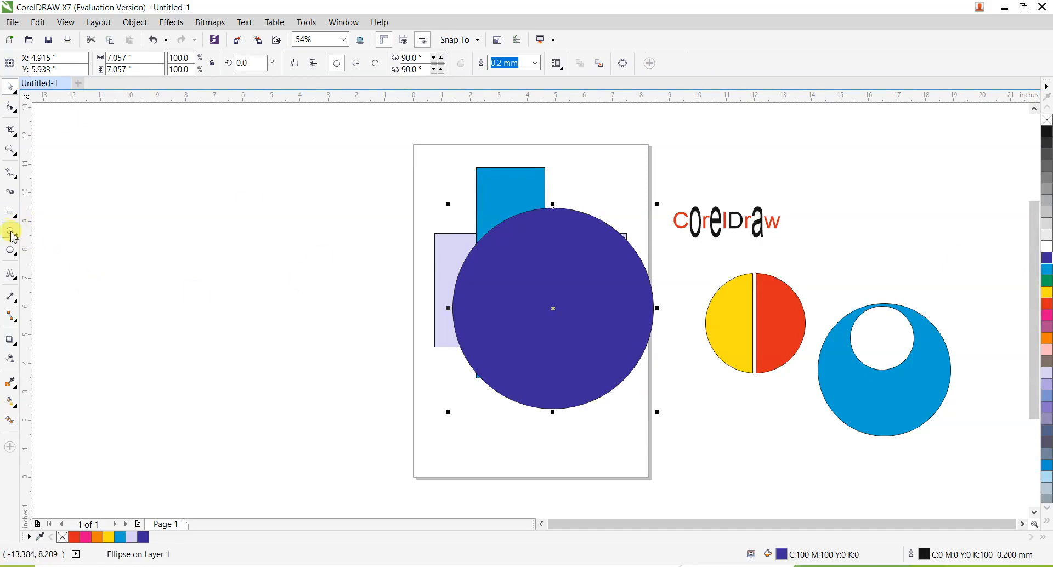
Step: Draw a rectangle about 9.6 by 7.5 inches overlapping the other shapes from the left and fill it with red
{"action": "left_click", "coordinate": [10, 213]}
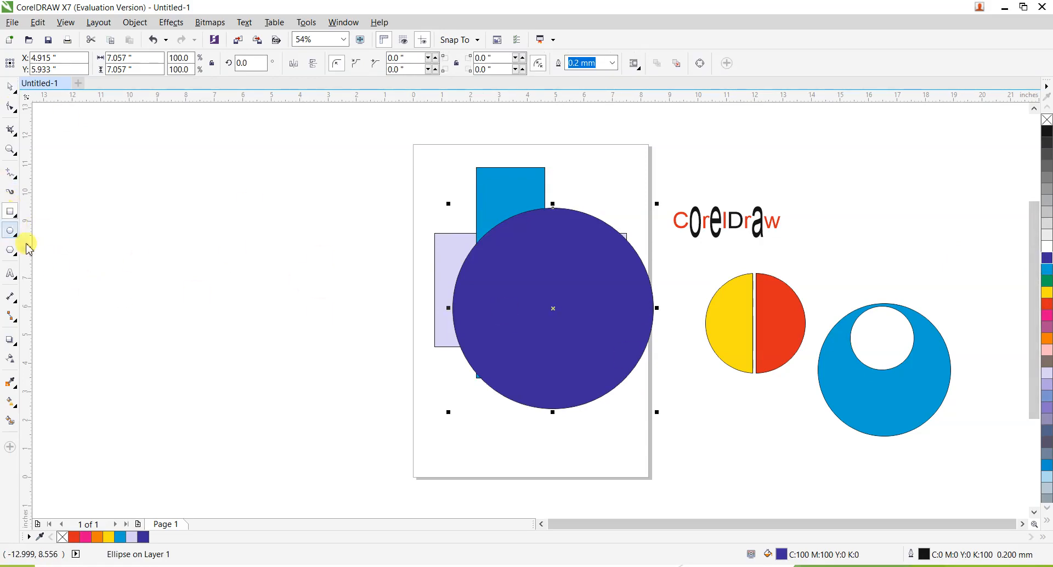
{"action": "left_click_drag", "start_coordinate": [295, 172], "coordinate": [568, 385]}
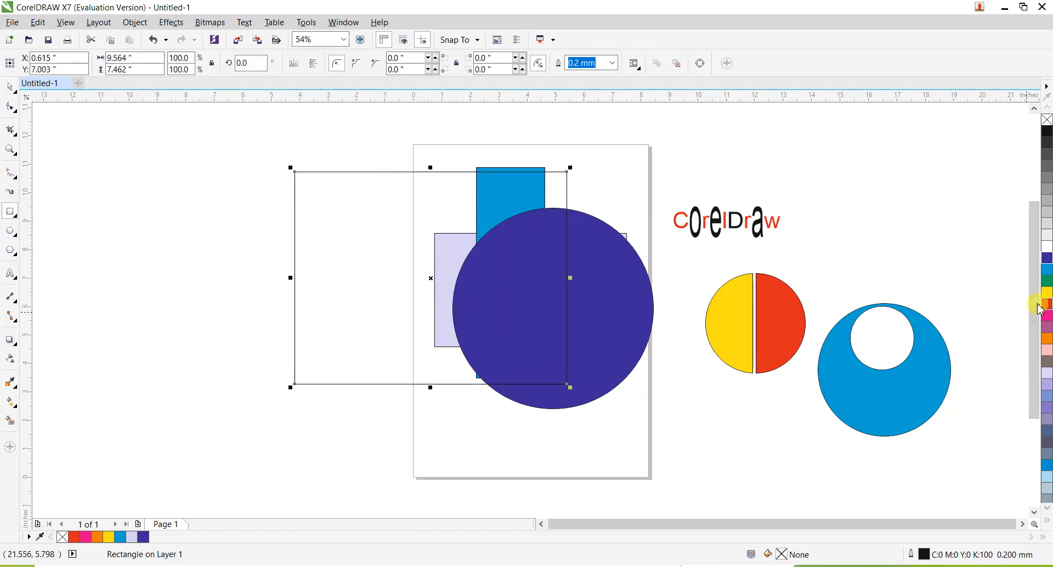
{"action": "left_click", "coordinate": [1048, 304]}
{"action": "left_click", "coordinate": [9, 87]}
Step: Reposition the red rectangle over the dark blue circle and the other rectangles, centred at about X 0.43, Y 5.22 inches
{"action": "left_click_drag", "start_coordinate": [364, 232], "coordinate": [233, 332]}
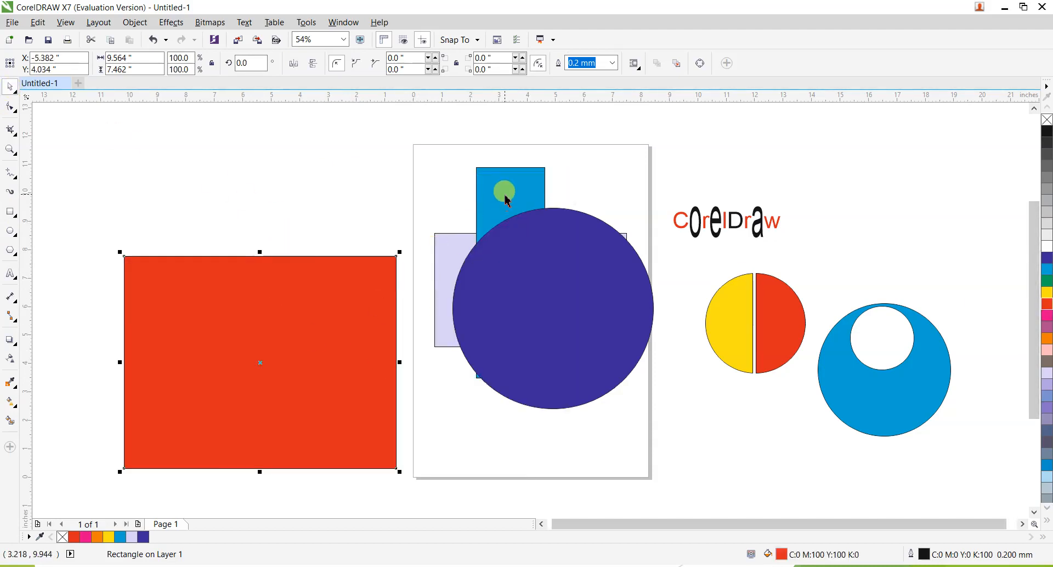
{"action": "left_click_drag", "start_coordinate": [290, 339], "coordinate": [476, 295]}
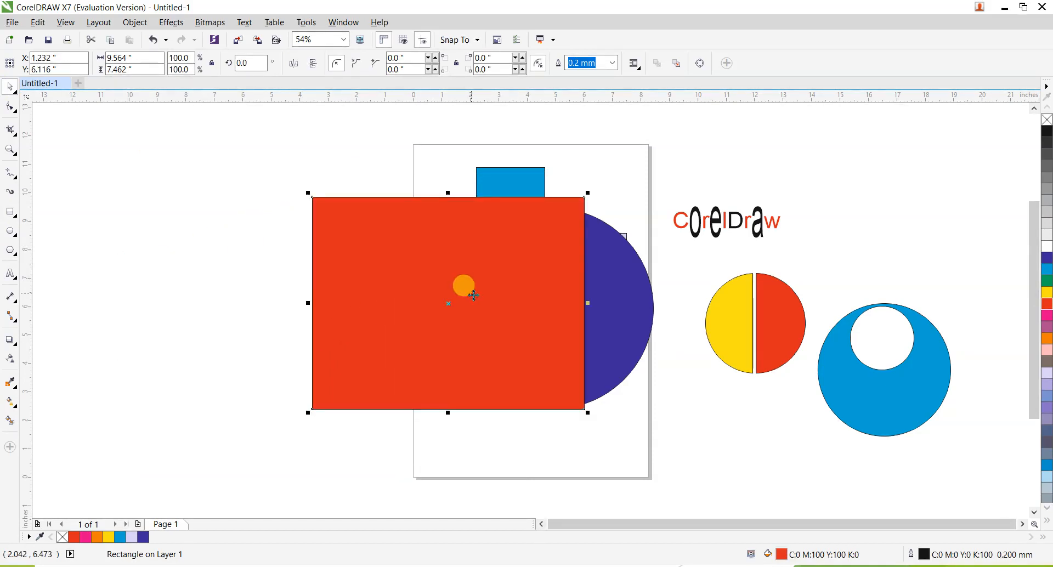
{"action": "left_click_drag", "start_coordinate": [474, 296], "coordinate": [455, 308]}
{"action": "scroll", "coordinate": [476, 309], "scroll_direction": "up", "scroll_amount": 2}
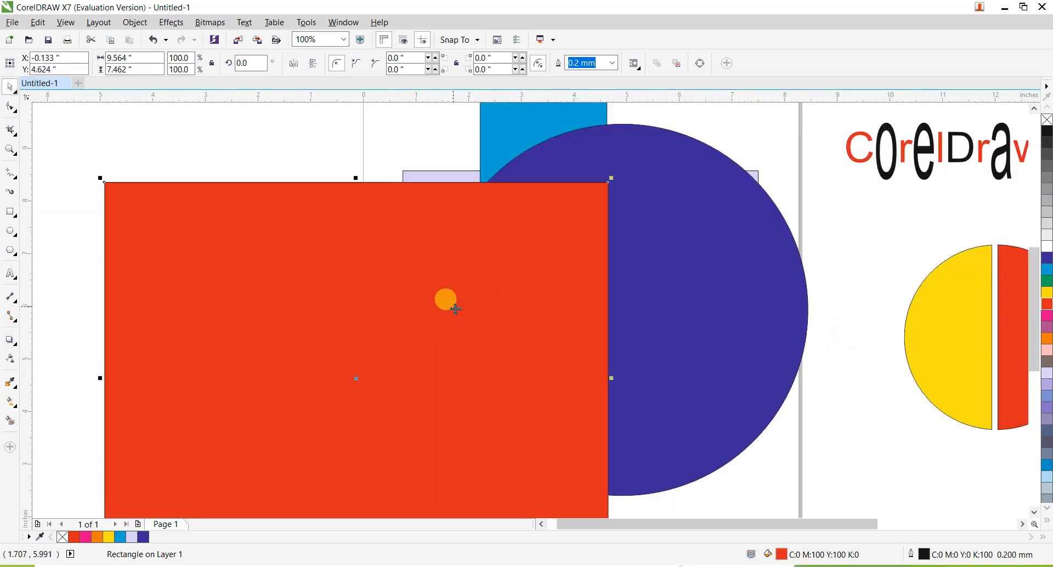
{"action": "scroll", "coordinate": [456, 308], "scroll_direction": "down", "scroll_amount": 2}
{"action": "mouse_move", "coordinate": [456, 309]}
{"action": "left_mouse_down"}
{"action": "mouse_move", "coordinate": [446, 296]}
{"action": "mouse_move", "coordinate": [439, 311]}
{"action": "mouse_move", "coordinate": [443, 296]}
{"action": "left_mouse_up"}
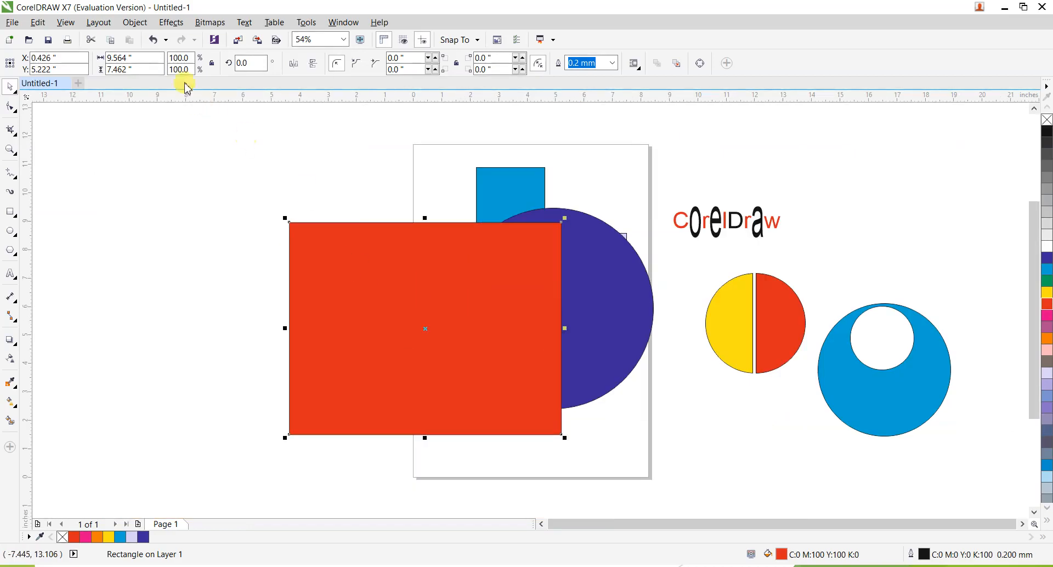
Step: Send the red rectangle to the back of the layer and bring it to the front of the layer again
{"action": "left_click", "coordinate": [136, 22]}
{"action": "mouse_move", "coordinate": [190, 183]}
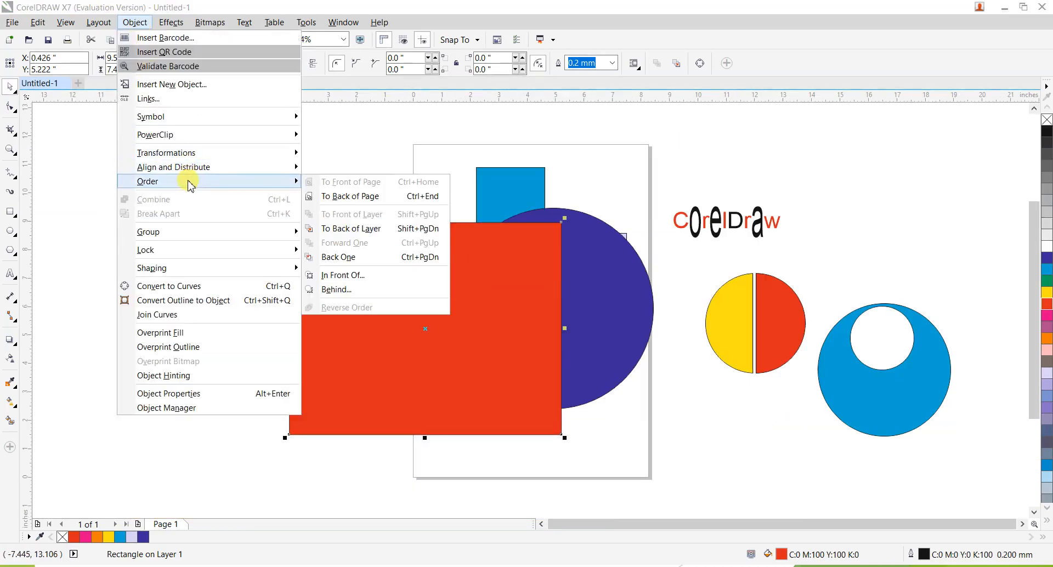
{"action": "left_click", "coordinate": [386, 229]}
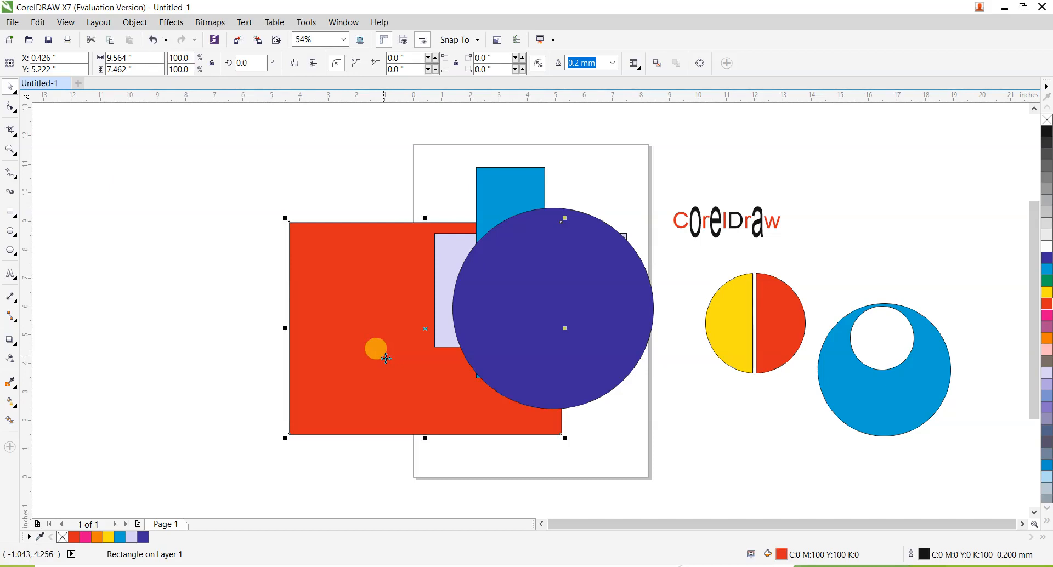
{"action": "left_click", "coordinate": [136, 25]}
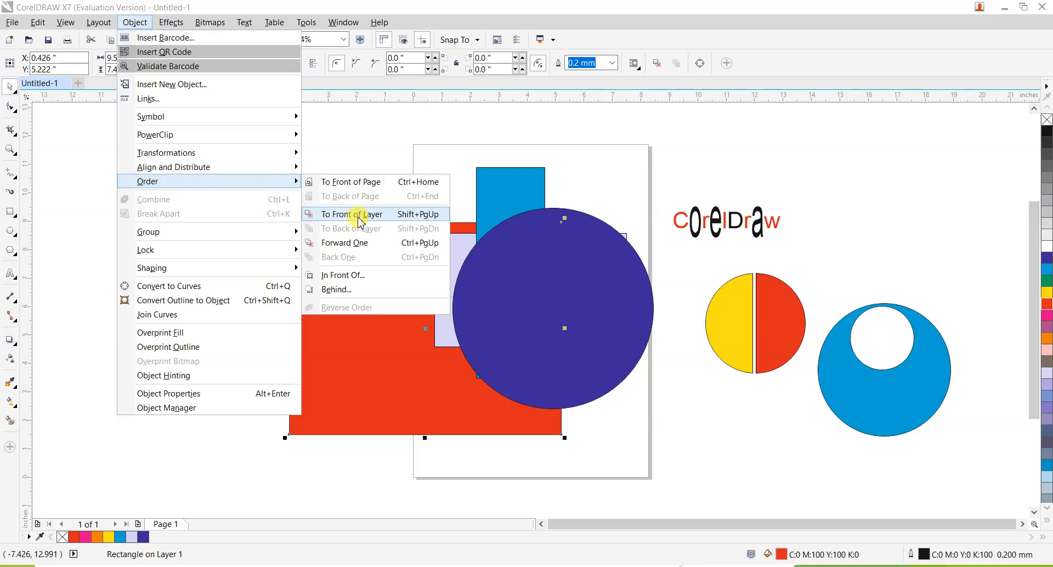
{"action": "left_click", "coordinate": [361, 222]}
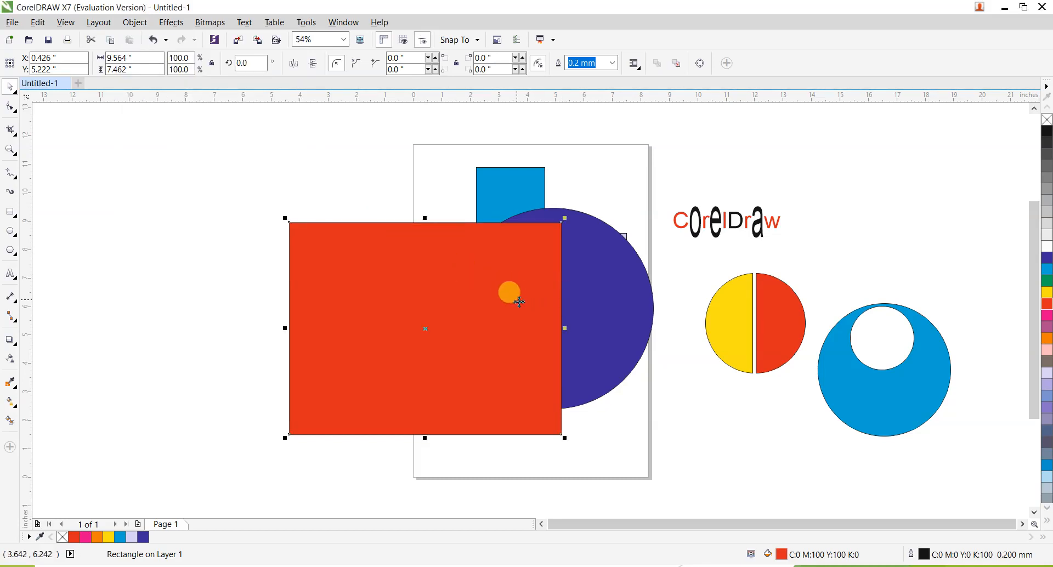
Step: Move the red rectangle back one level at a time until it lies behind the circle and both other rectangles
{"action": "left_click", "coordinate": [134, 24]}
{"action": "mouse_move", "coordinate": [274, 181]}
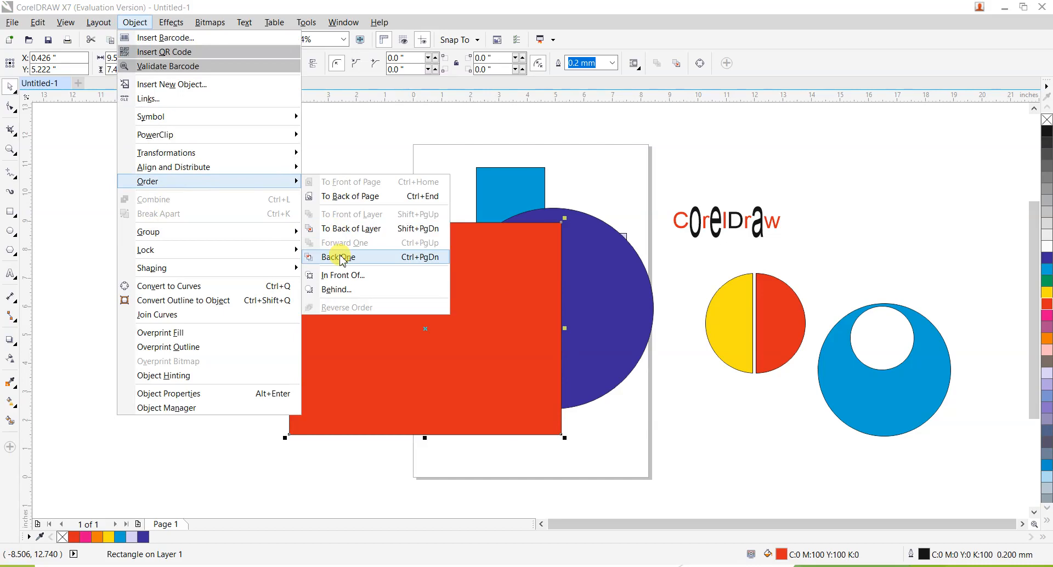
{"action": "left_click", "coordinate": [408, 267]}
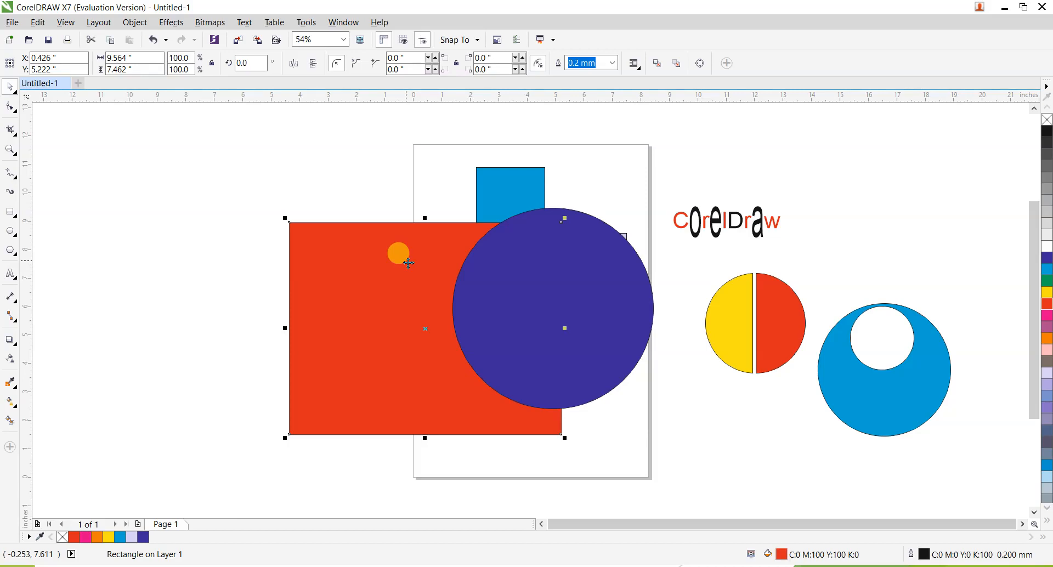
{"action": "key", "text": "ctrl+Page_Down"}
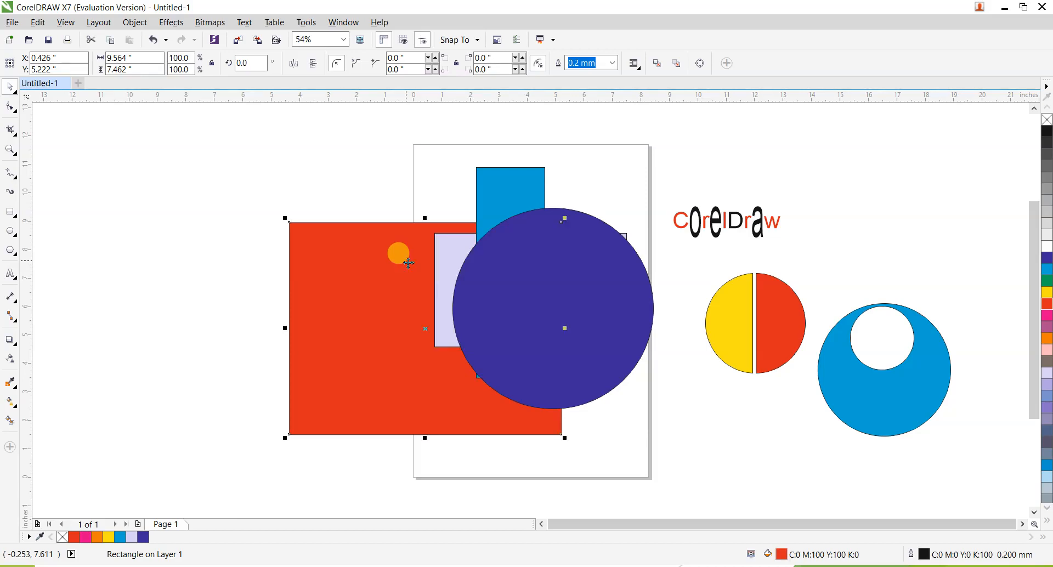
Step: Bring the lavender rectangle to the front of the layer
{"action": "left_click", "coordinate": [439, 259]}
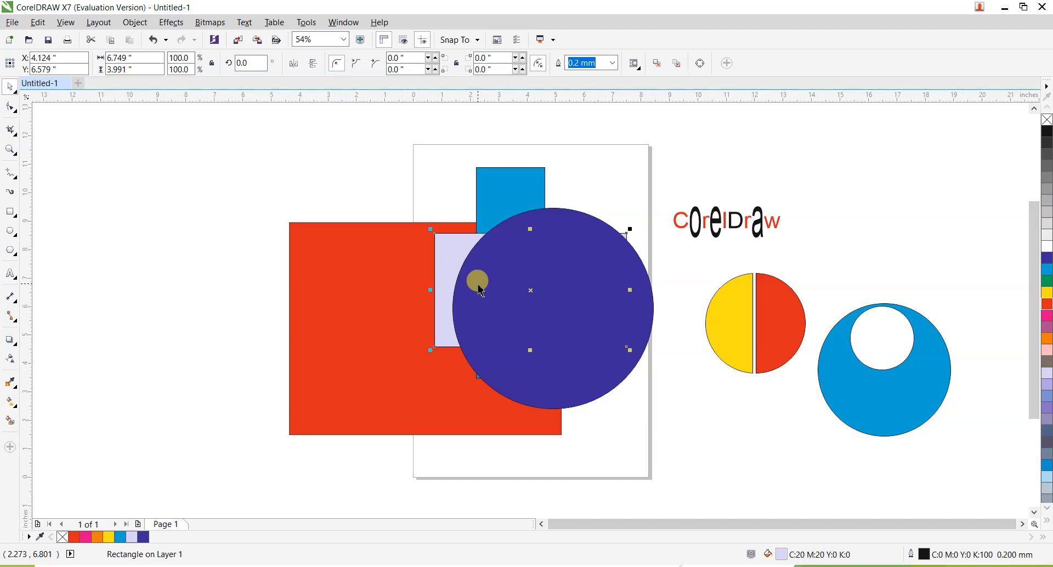
{"action": "key", "text": "shift+Page_Up"}
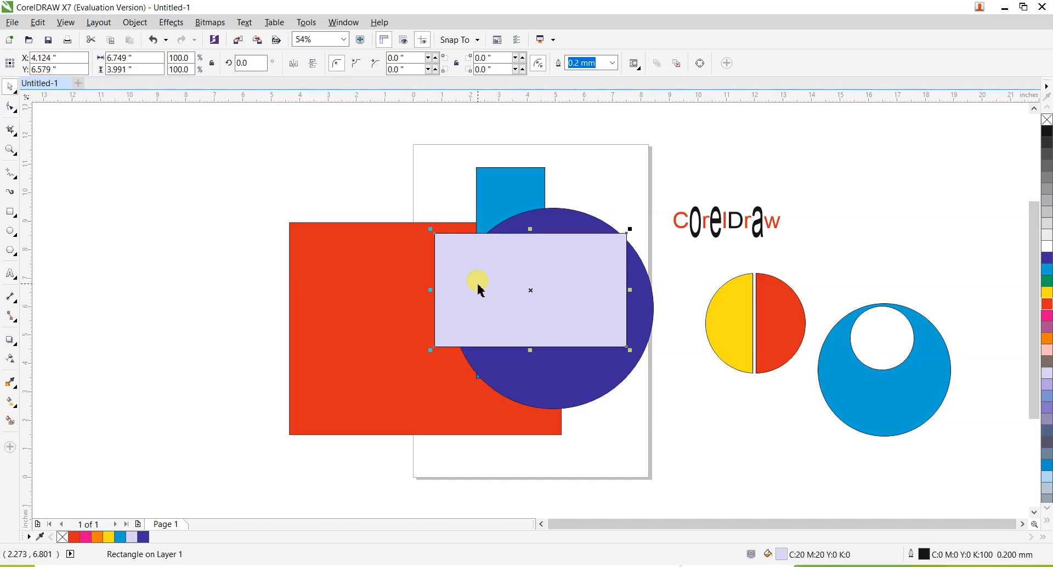
{"action": "left_click", "coordinate": [135, 22]}
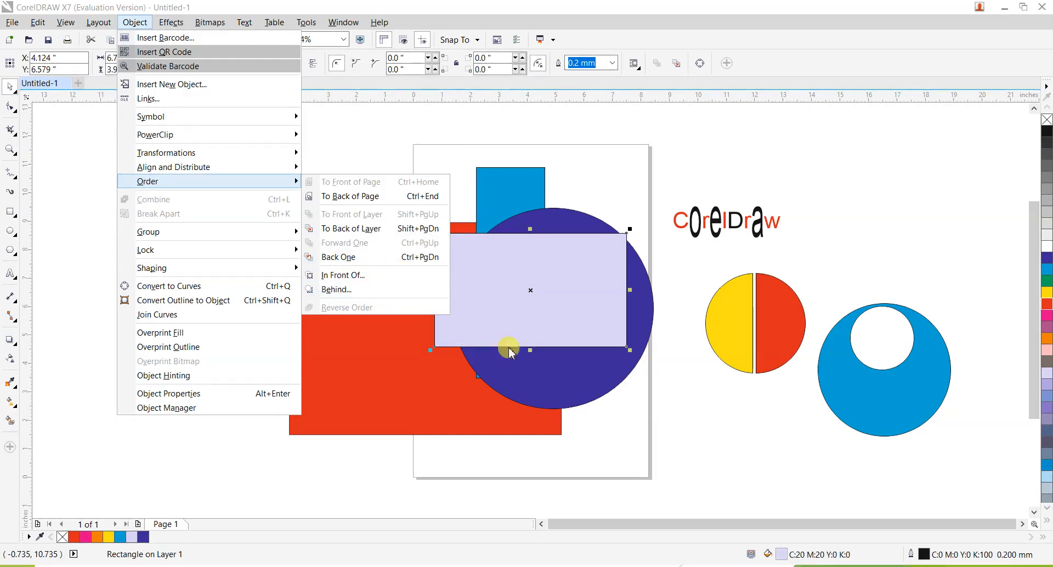
{"action": "left_click", "coordinate": [673, 424]}
{"action": "left_click", "coordinate": [685, 401]}
Step: Order the lavender rectangle directly in front of the yellow and red split circle using In Front Of
{"action": "left_click", "coordinate": [570, 330]}
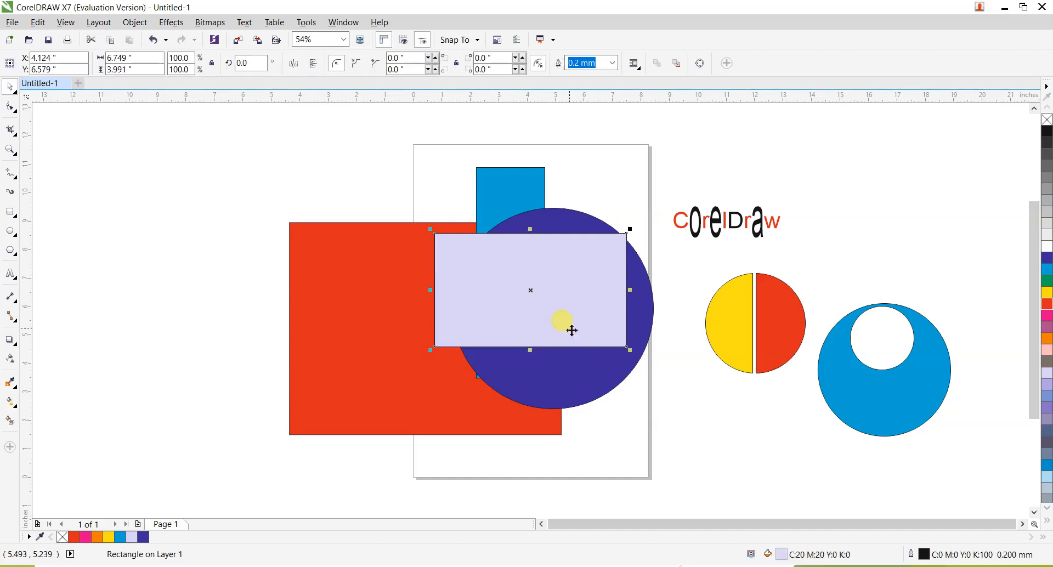
{"action": "left_click", "coordinate": [135, 22]}
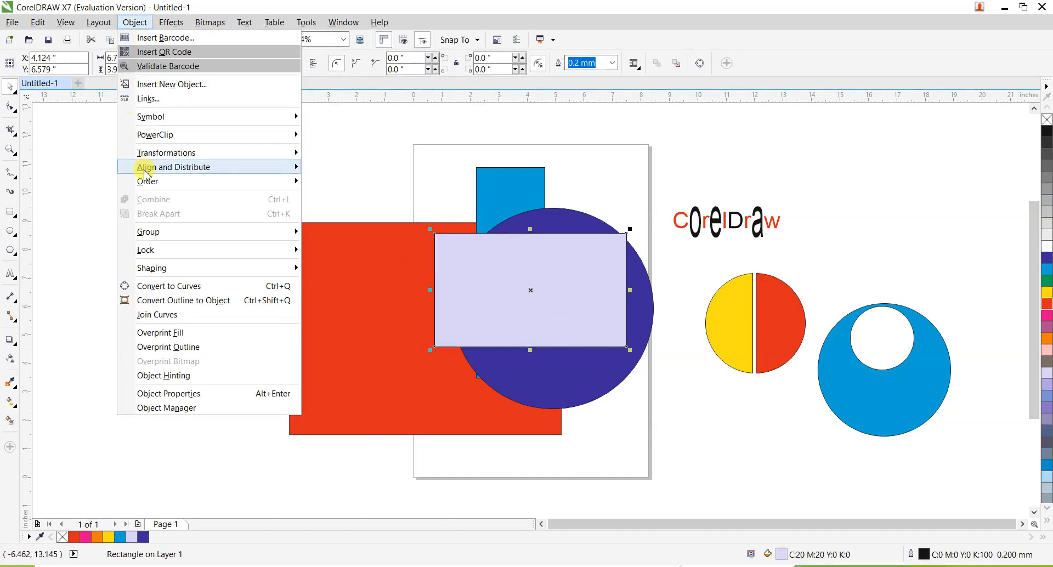
{"action": "mouse_move", "coordinate": [148, 181]}
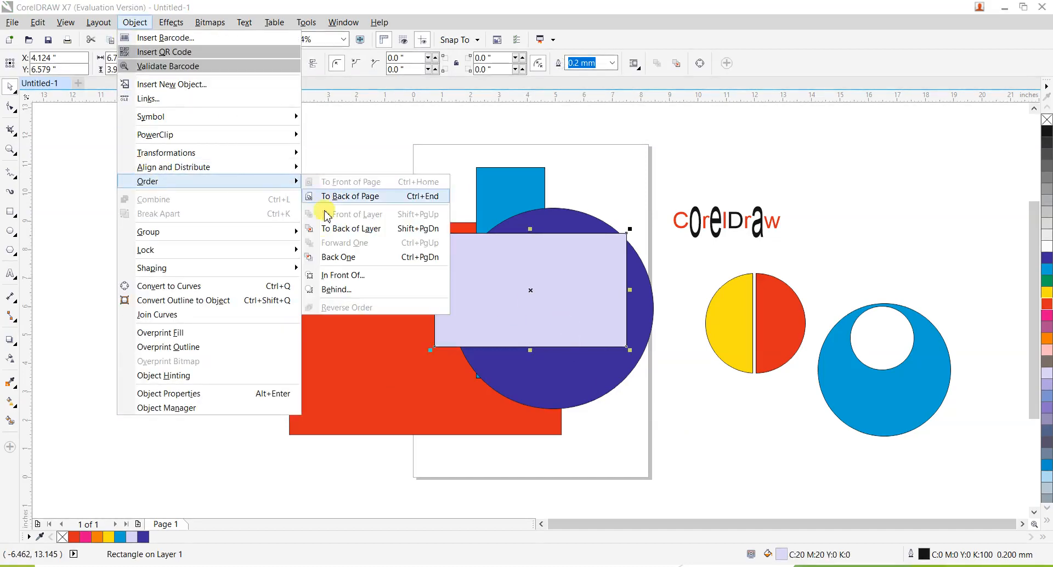
{"action": "left_click", "coordinate": [337, 276]}
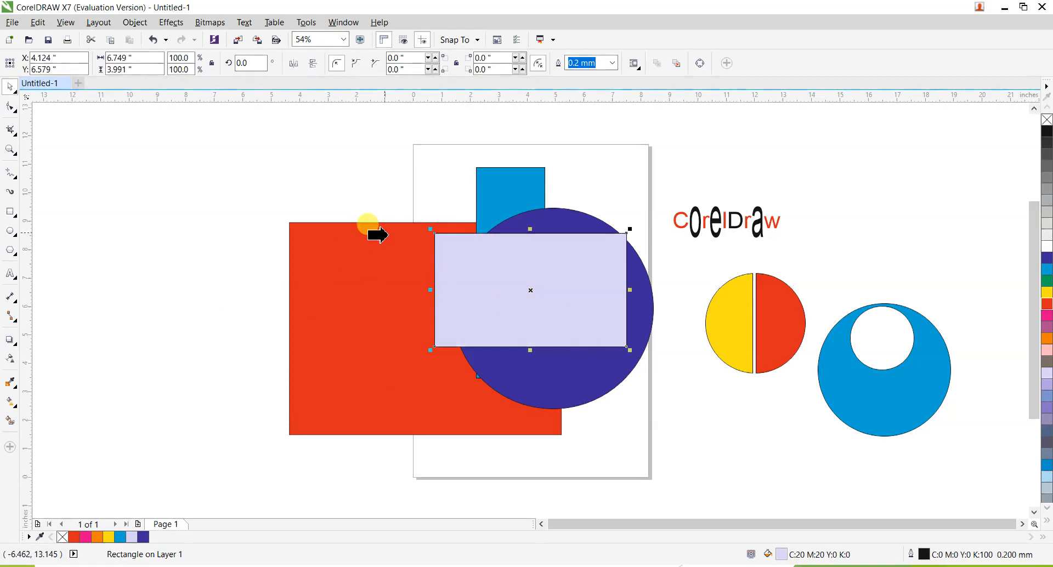
{"action": "left_click", "coordinate": [717, 339]}
Step: Move the dark blue circle down and left to about X 2.39, Y 4.08 inches, and select the yellow and red split circle
{"action": "left_click_drag", "start_coordinate": [589, 253], "coordinate": [540, 324]}
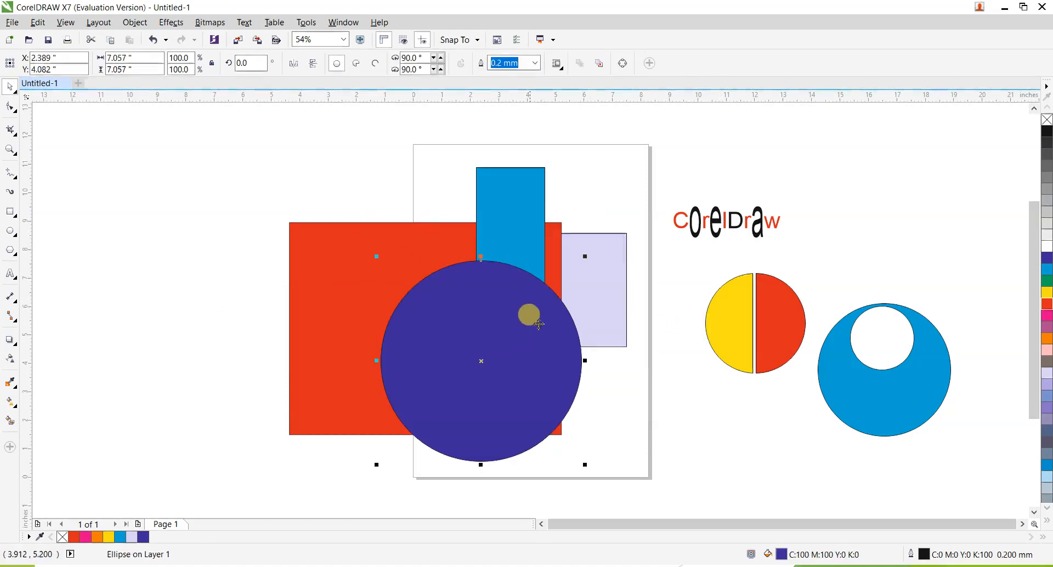
{"action": "left_click", "coordinate": [746, 320]}
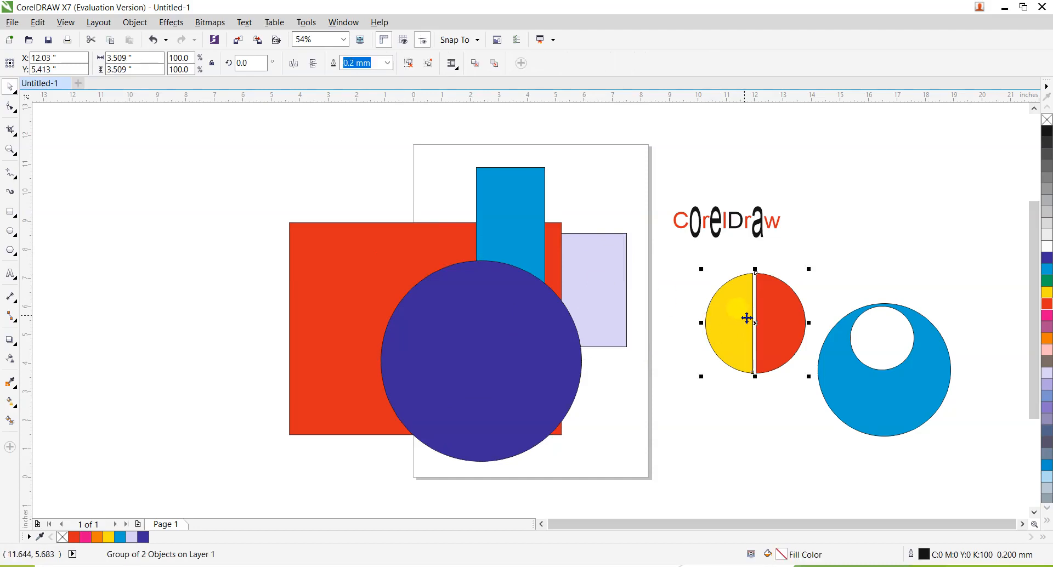
Step: Order the lavender rectangle directly in front of the dark blue circle using In Front Of, and deselect it
{"action": "left_click", "coordinate": [591, 302]}
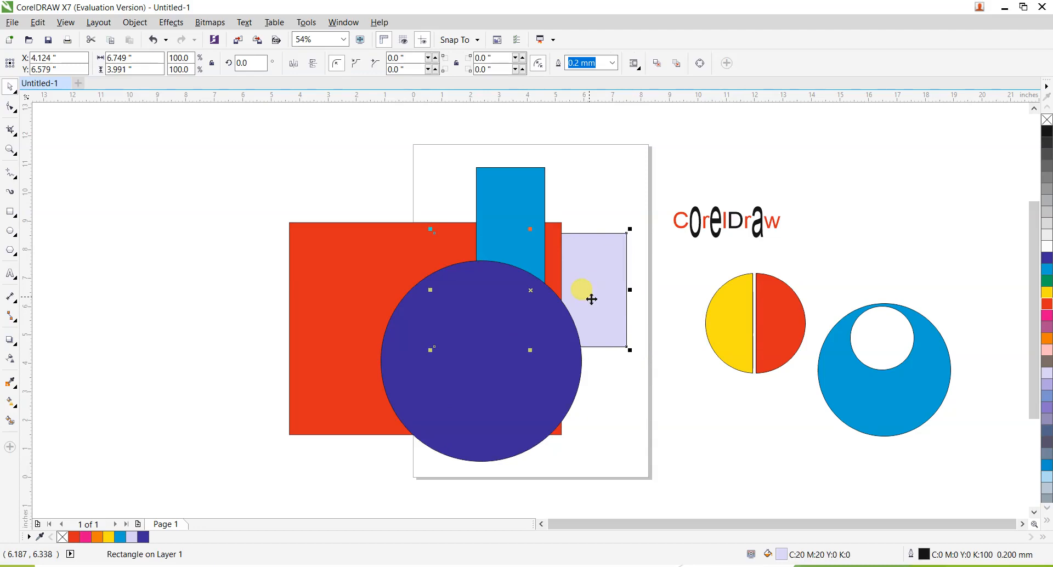
{"action": "left_click", "coordinate": [135, 23]}
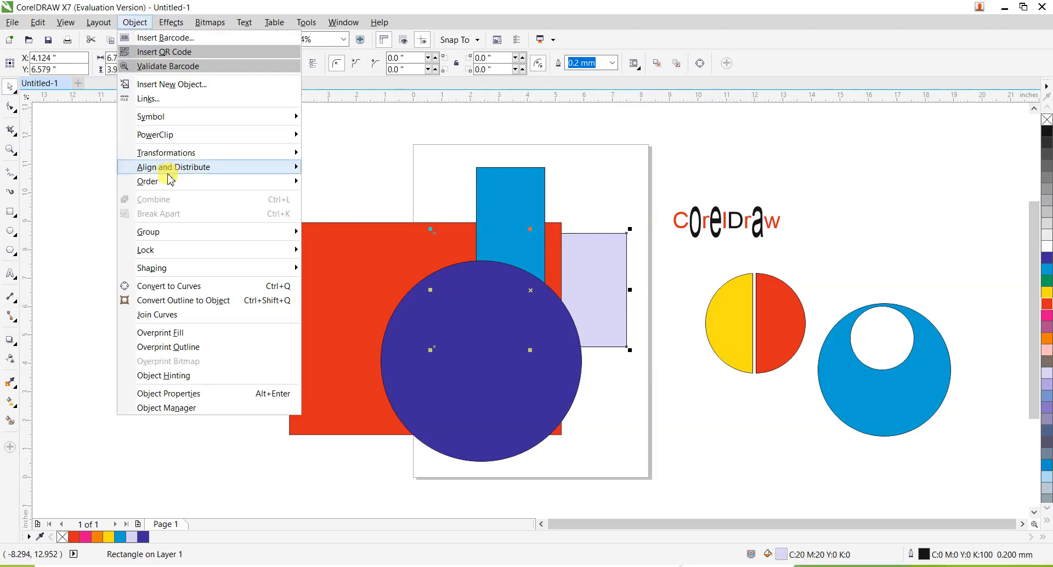
{"action": "mouse_move", "coordinate": [296, 181]}
{"action": "left_click", "coordinate": [356, 276]}
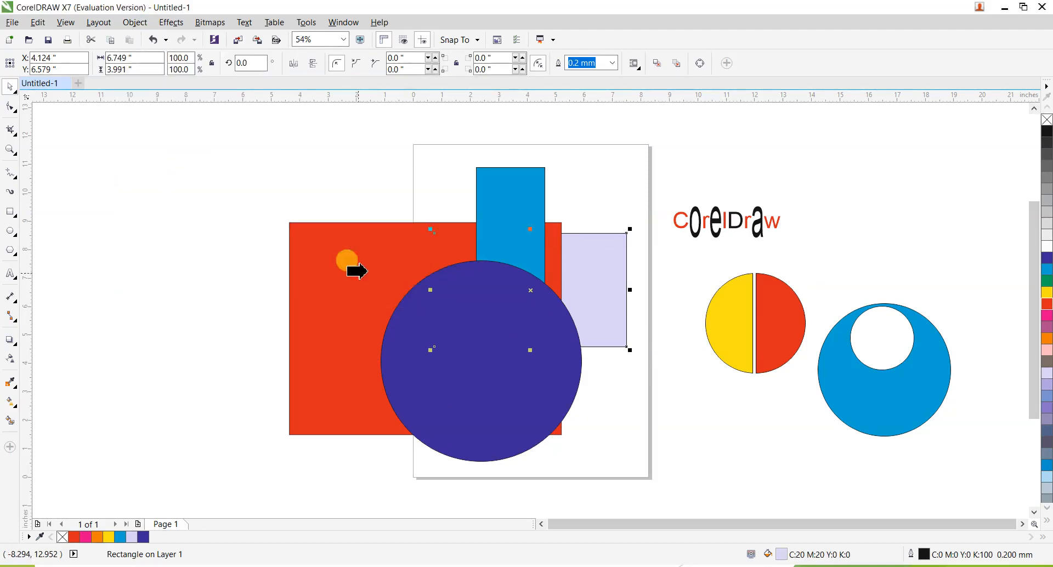
{"action": "left_click", "coordinate": [419, 436]}
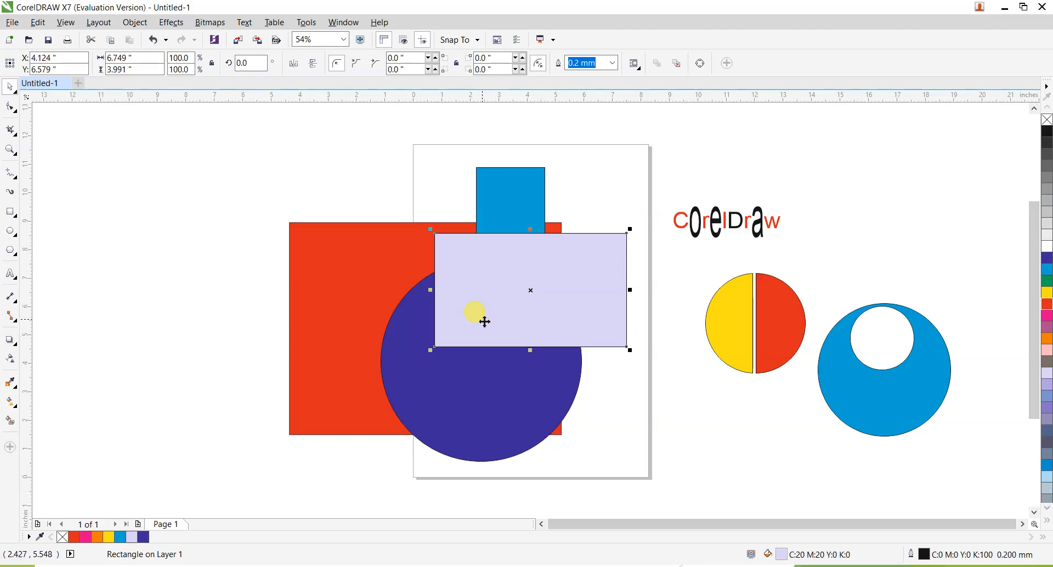
{"action": "left_click", "coordinate": [607, 393]}
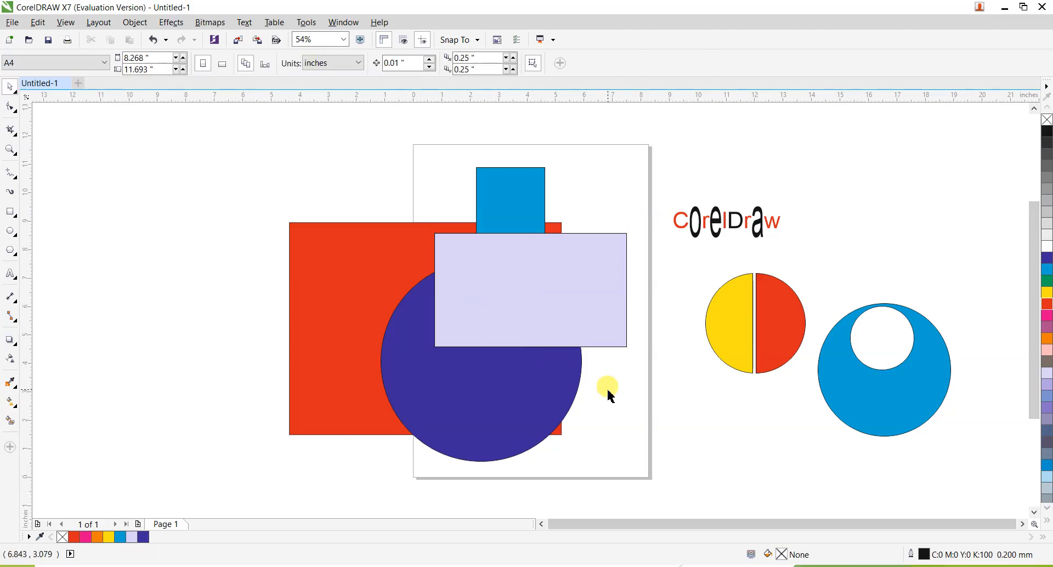
Step: Order the light blue ring behind the dark blue circle using Behind, and move it left so it overlaps the circle's lower right edge
{"action": "left_click", "coordinate": [477, 414]}
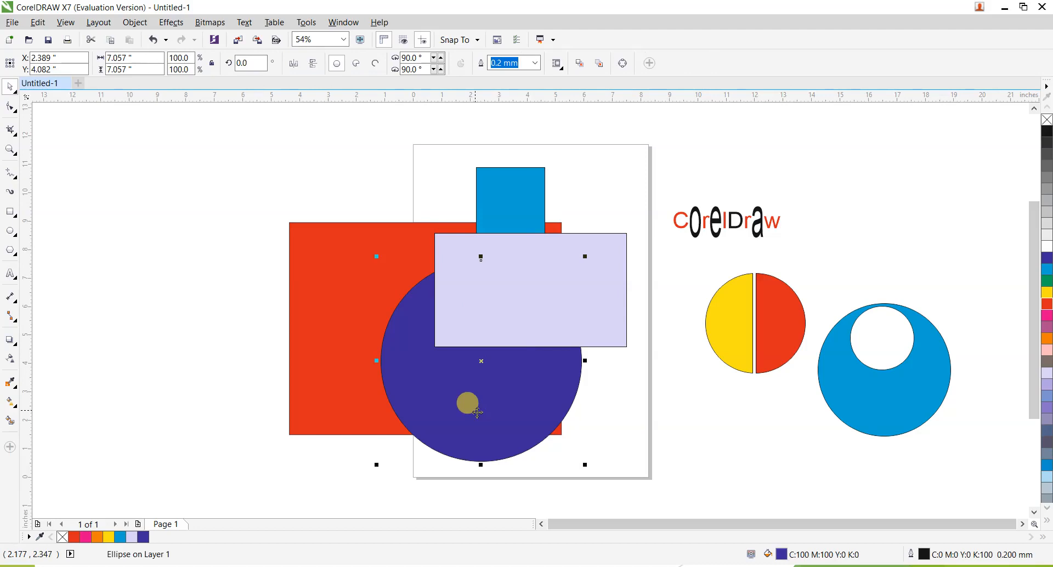
{"action": "left_click", "coordinate": [738, 435]}
{"action": "left_click", "coordinate": [860, 430]}
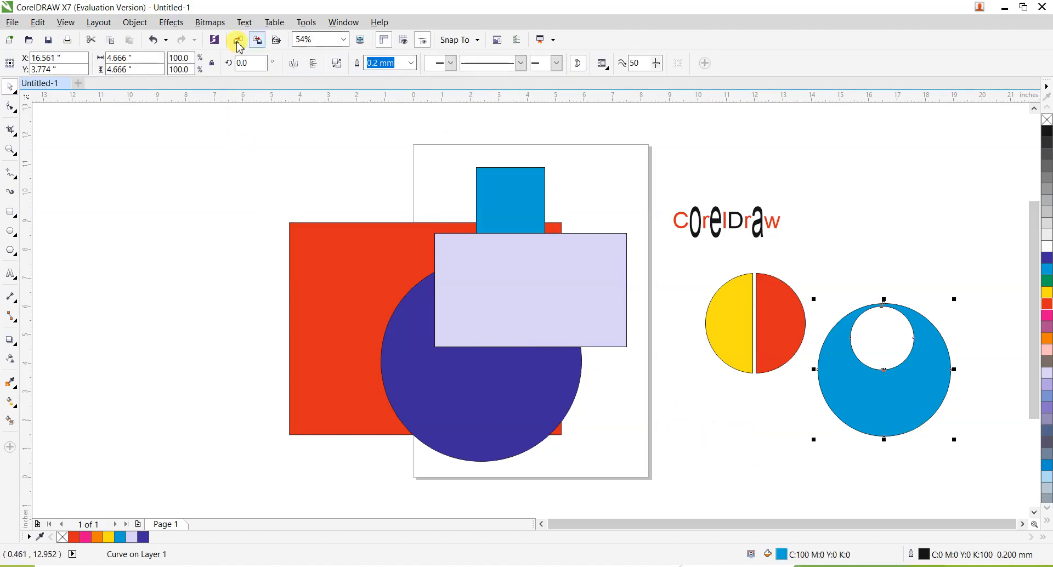
{"action": "left_click", "coordinate": [135, 21]}
{"action": "mouse_move", "coordinate": [168, 185]}
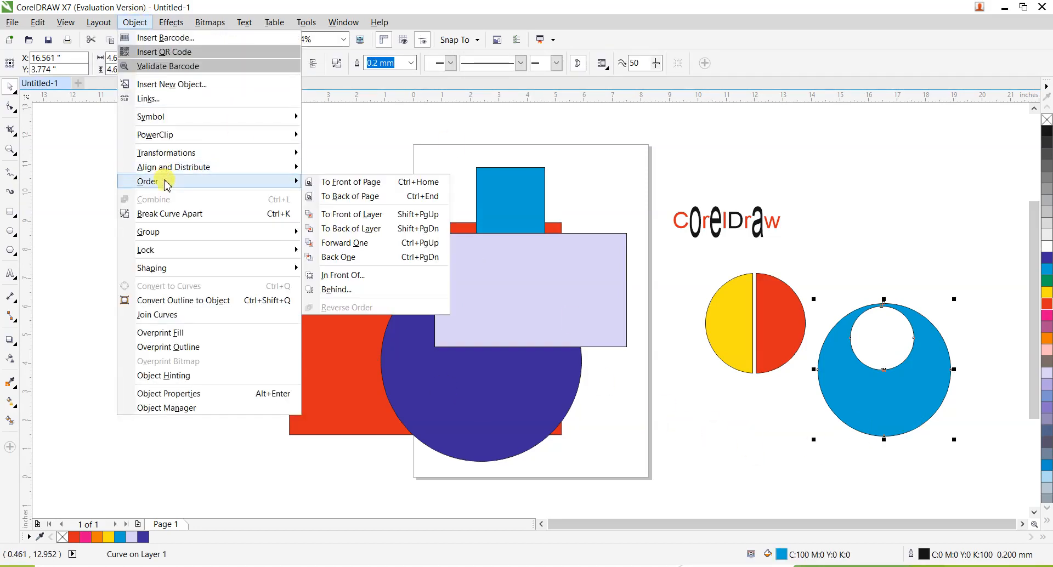
{"action": "left_click", "coordinate": [354, 290]}
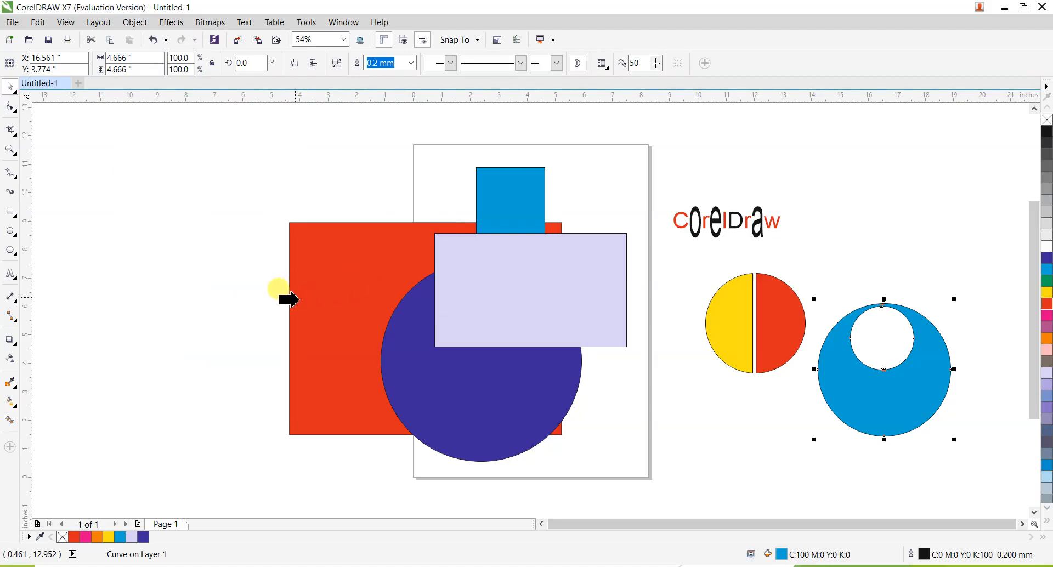
{"action": "left_click", "coordinate": [414, 435]}
{"action": "left_click_drag", "start_coordinate": [918, 393], "coordinate": [591, 392]}
Step: Order the dark blue circle behind the red rectangle using Behind
{"action": "left_click", "coordinate": [403, 392]}
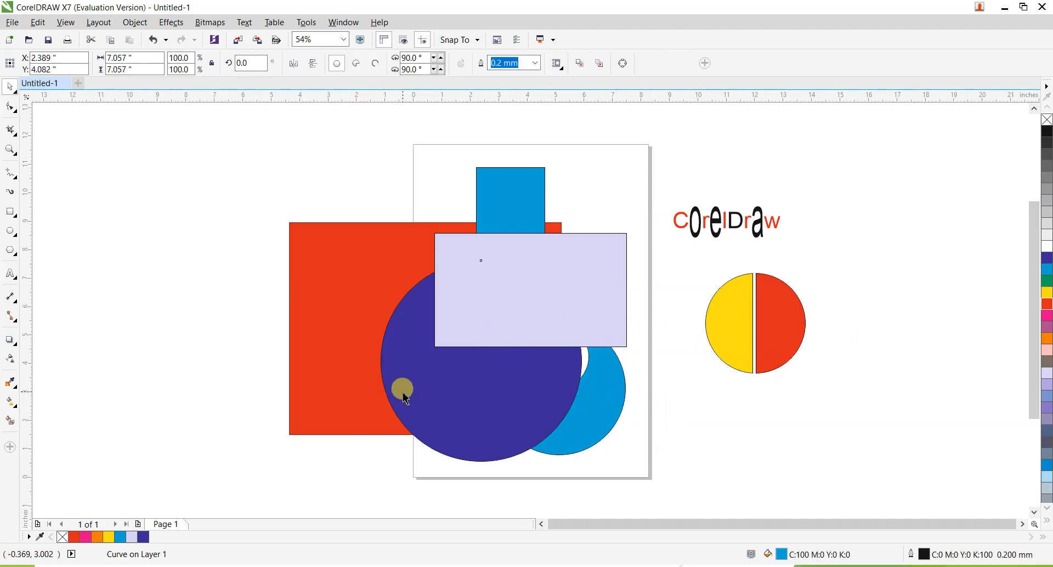
{"action": "left_click", "coordinate": [135, 23]}
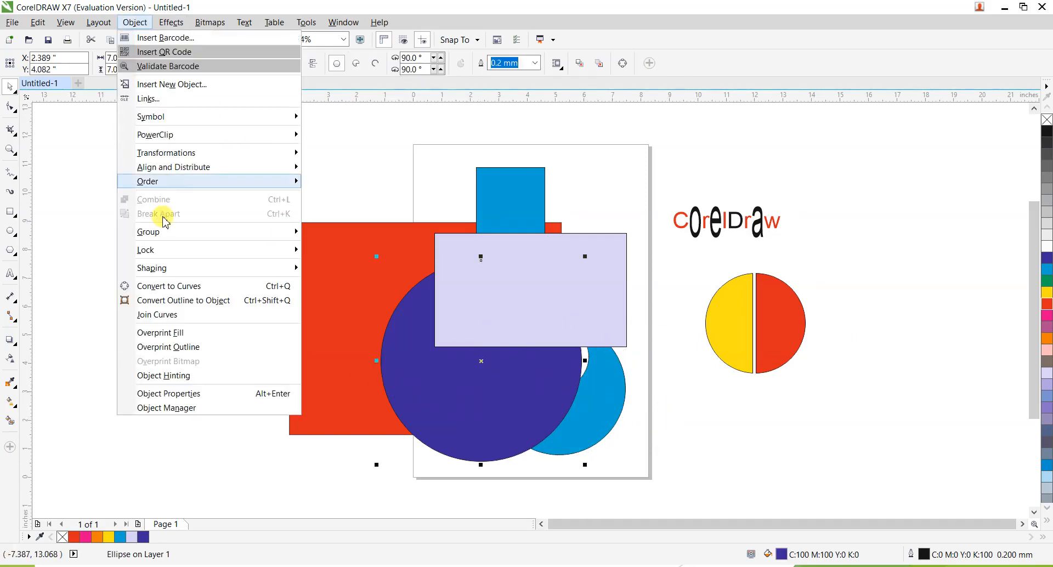
{"action": "mouse_move", "coordinate": [175, 187]}
{"action": "left_click", "coordinate": [336, 290]}
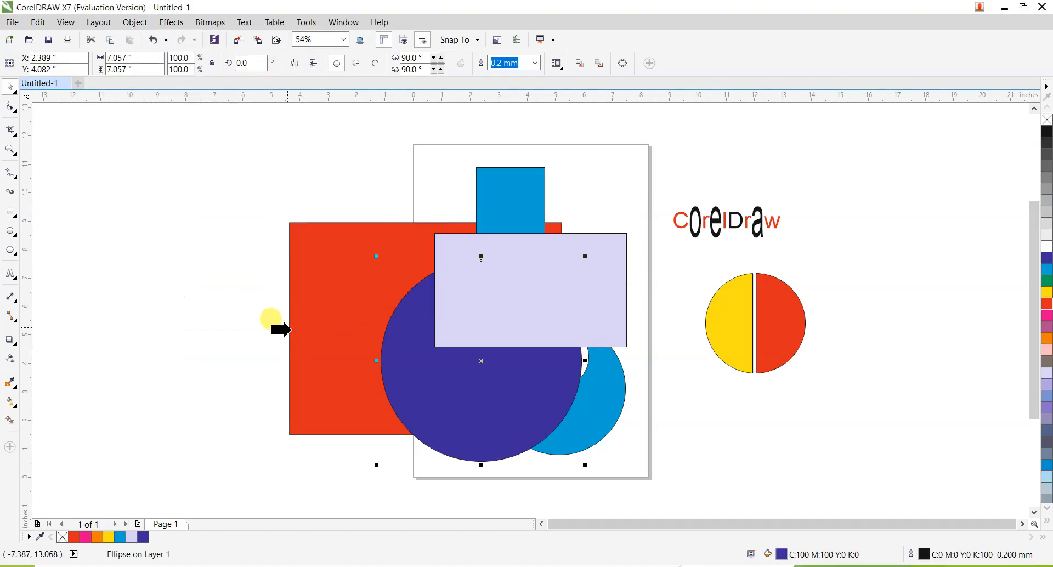
{"action": "left_click", "coordinate": [295, 343]}
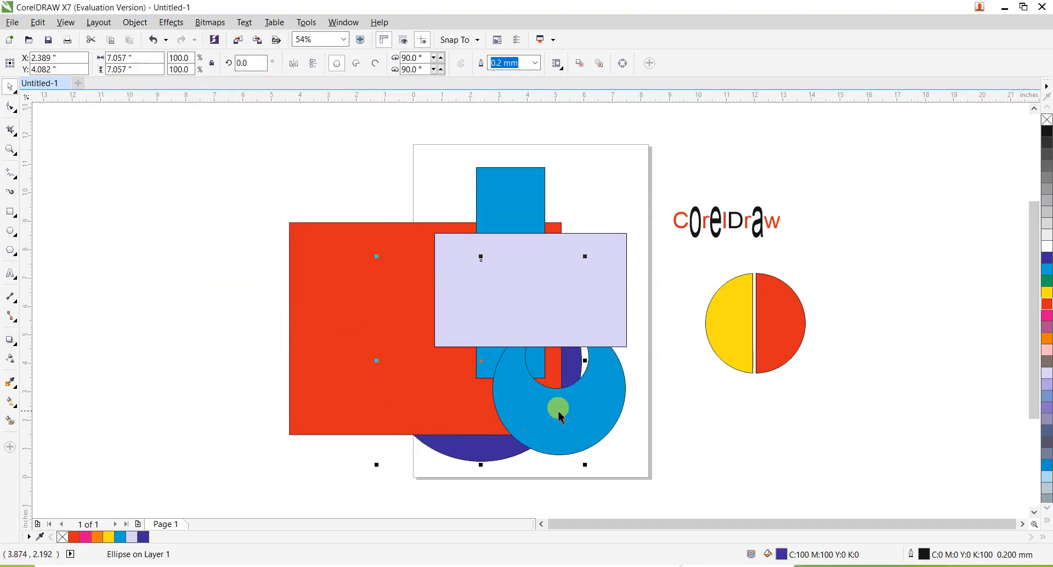
Step: Review the Order commands and switch to the presentation slide describing Order and the Crop, Knife and Eraser tools
{"action": "left_click", "coordinate": [135, 23]}
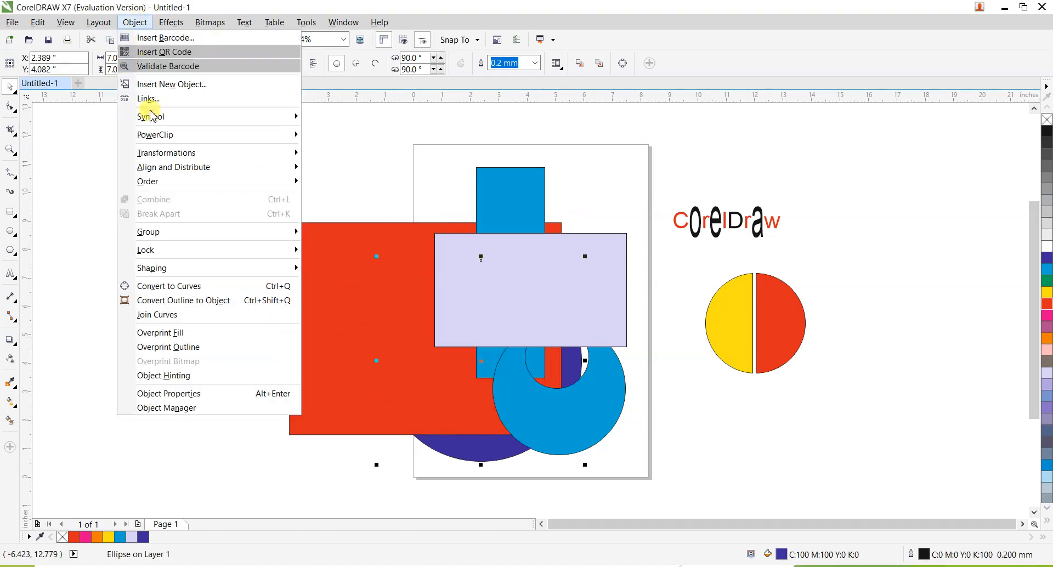
{"action": "mouse_move", "coordinate": [141, 181]}
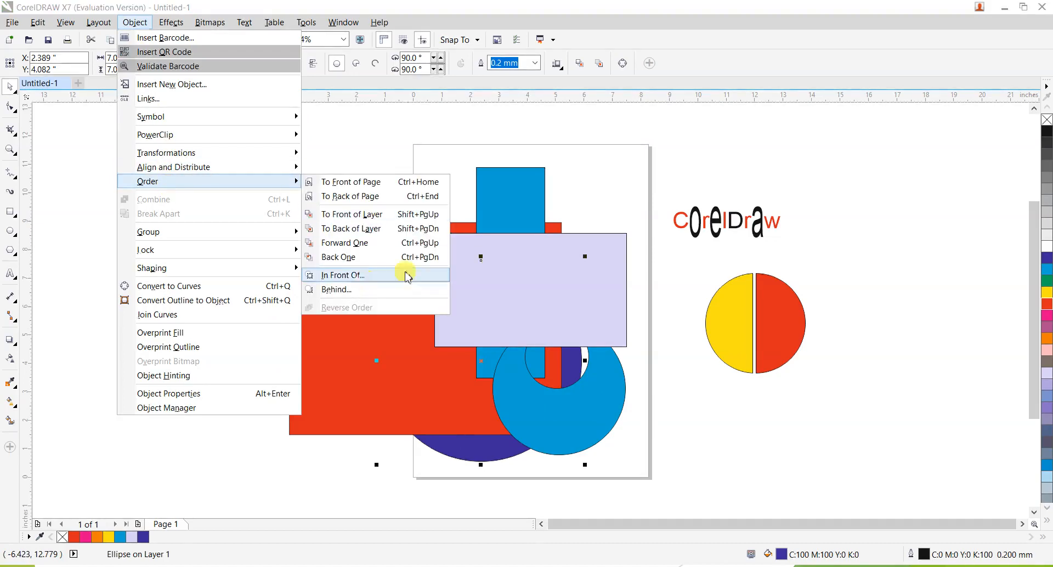
{"action": "left_click", "coordinate": [599, 179]}
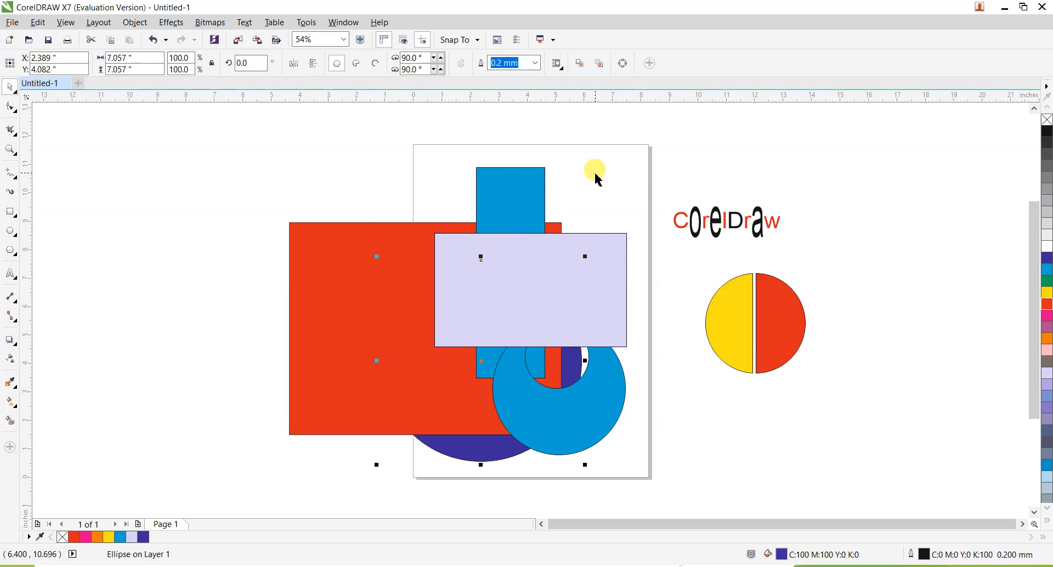
{"action": "key", "text": "alt+Tab"}
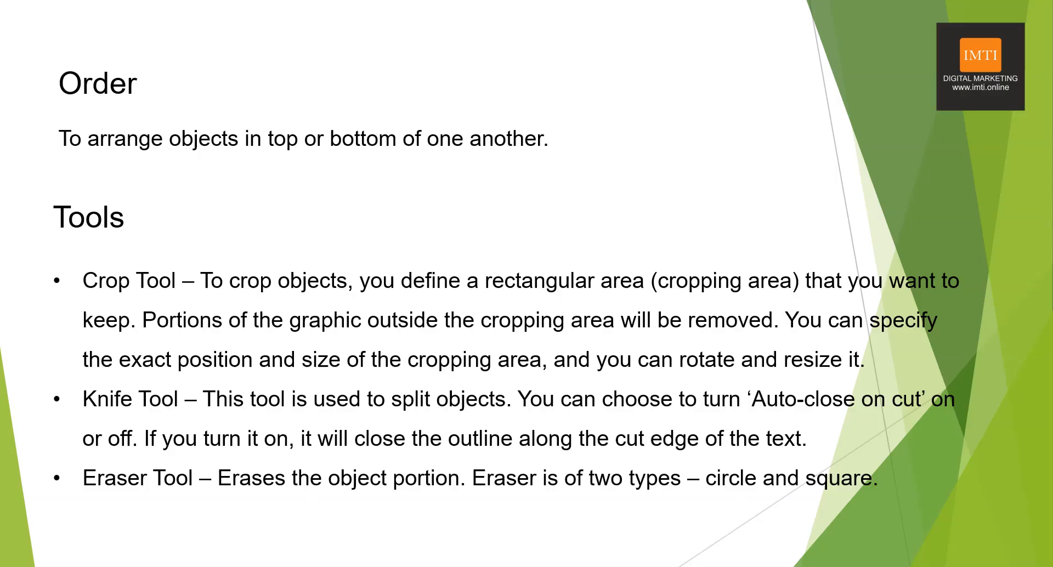
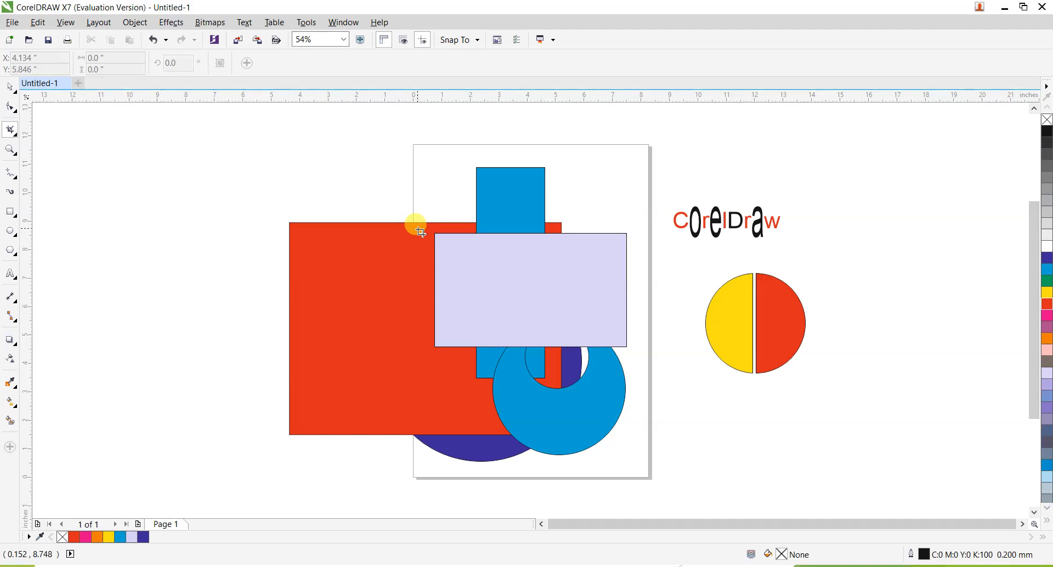
Step: Try cropping the drawing to an area about 6.02 by 5.38 inches around the lavender rectangle, and undo the crop
{"action": "left_click_drag", "start_coordinate": [421, 233], "coordinate": [589, 381]}
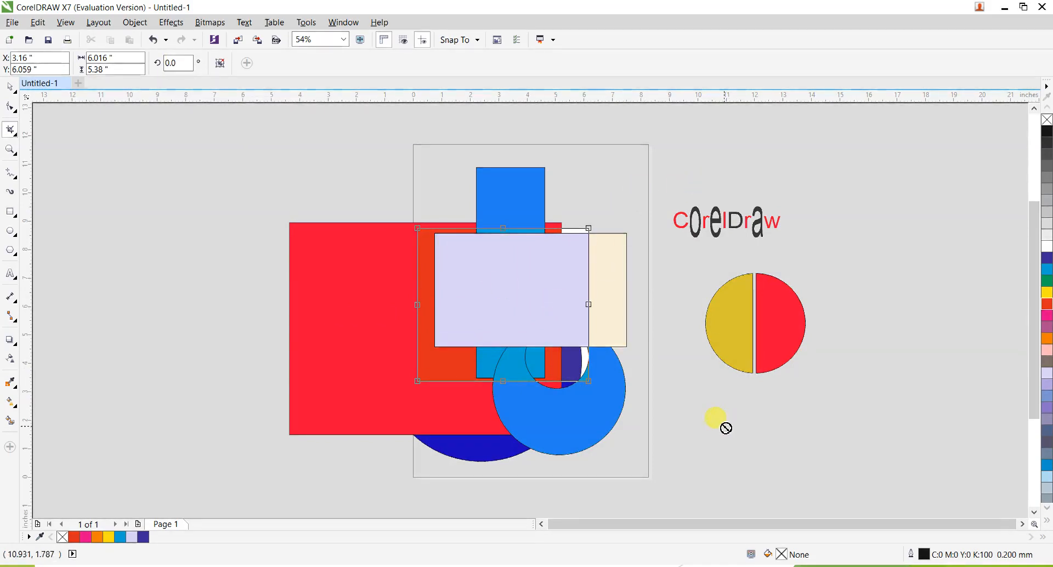
{"action": "key", "text": "Return"}
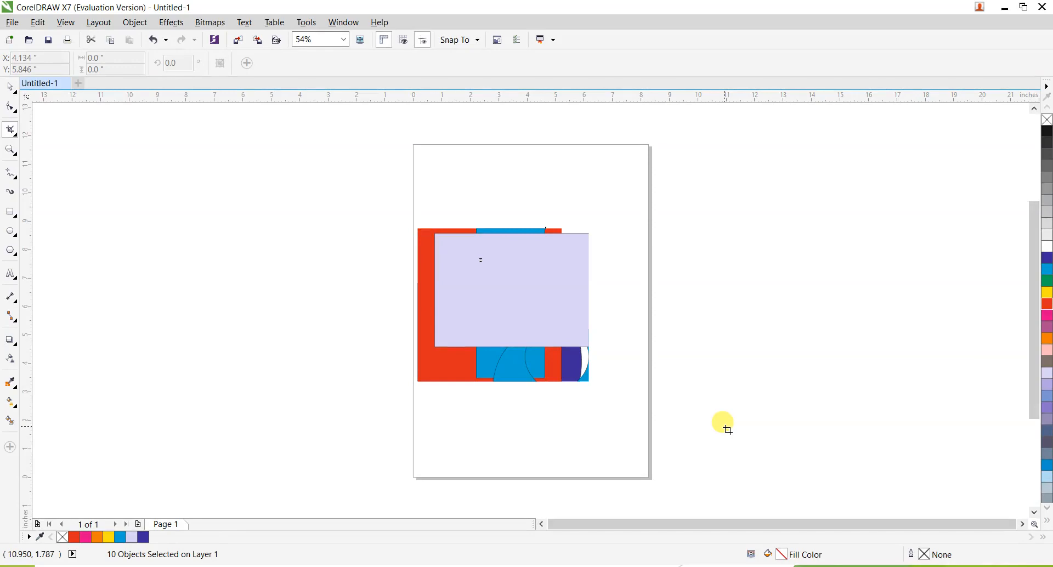
{"action": "key", "text": "ctrl+z"}
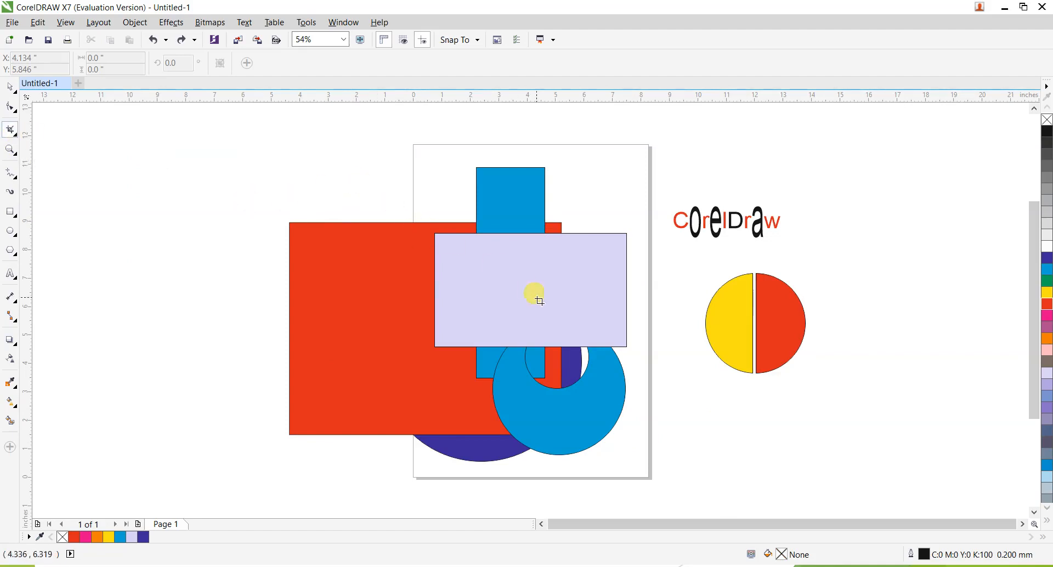
Step: Crop the drawing to an area about 4.61 by 3.95 inches over the lavender rectangle and ring, rotated 30 degrees
{"action": "left_click_drag", "start_coordinate": [481, 291], "coordinate": [612, 403]}
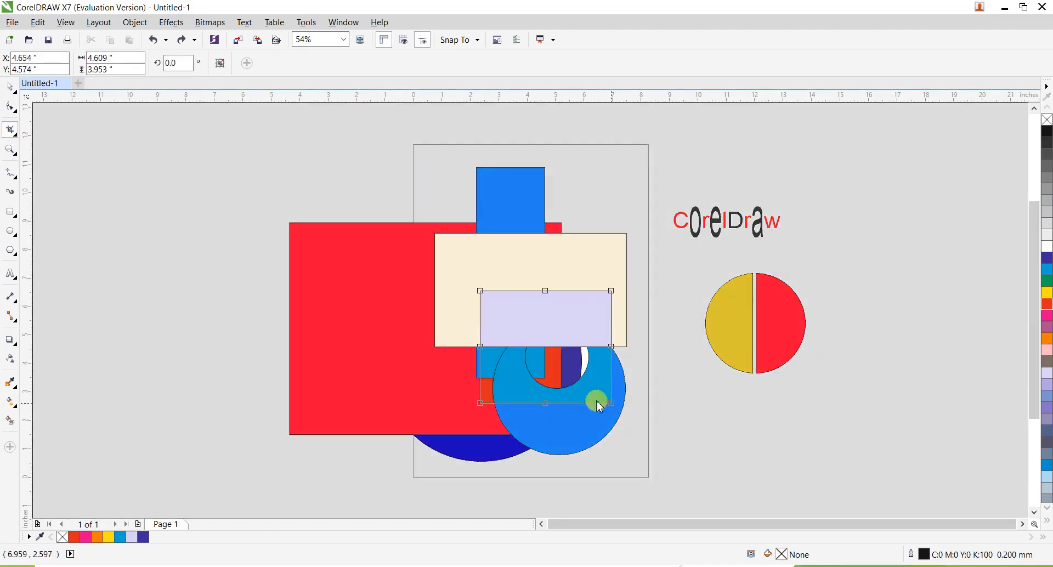
{"action": "left_click", "coordinate": [179, 63]}
{"action": "type", "text": "3"}
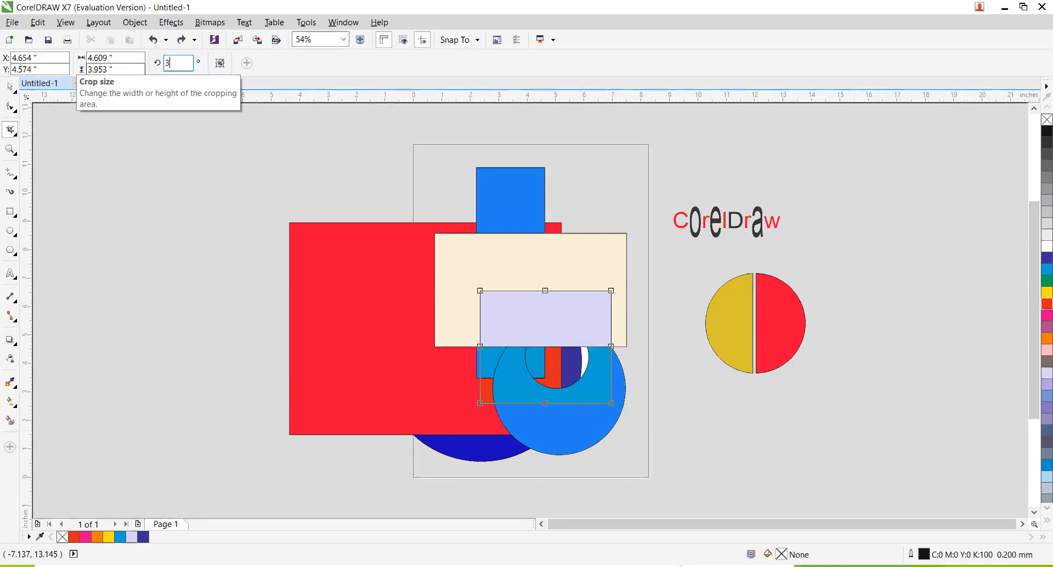
{"action": "type", "text": "0"}
{"action": "key", "text": "Return"}
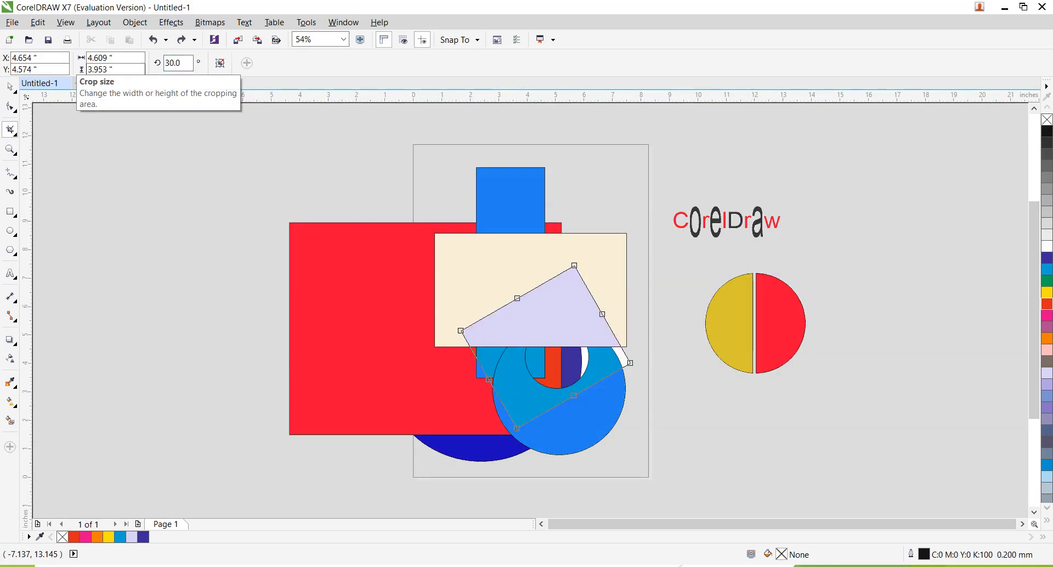
{"action": "key", "text": "Return"}
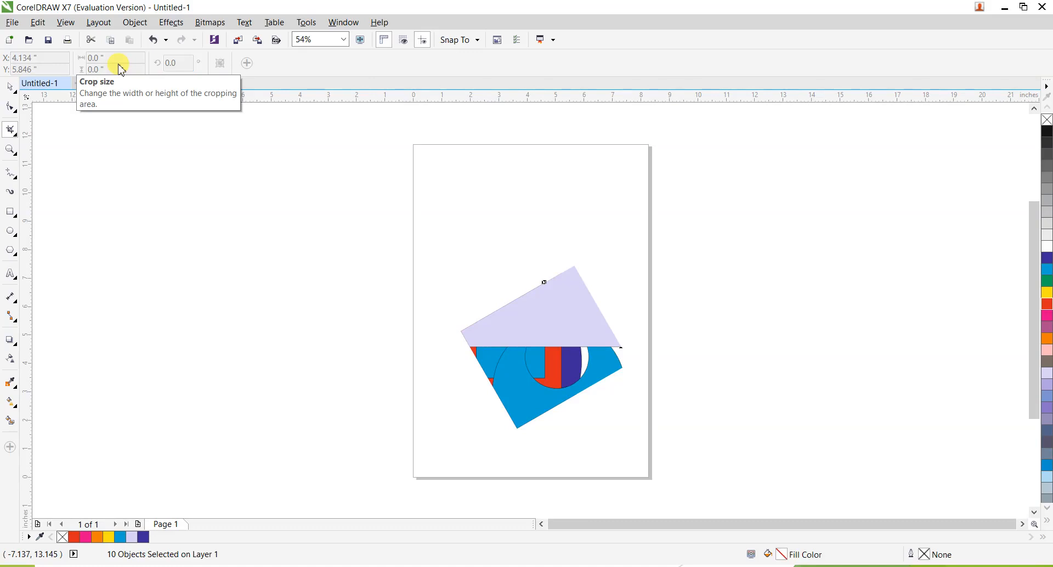
Step: Select all the cropped objects and delete them from the page
{"action": "left_click", "coordinate": [14, 88]}
{"action": "left_click", "coordinate": [159, 168]}
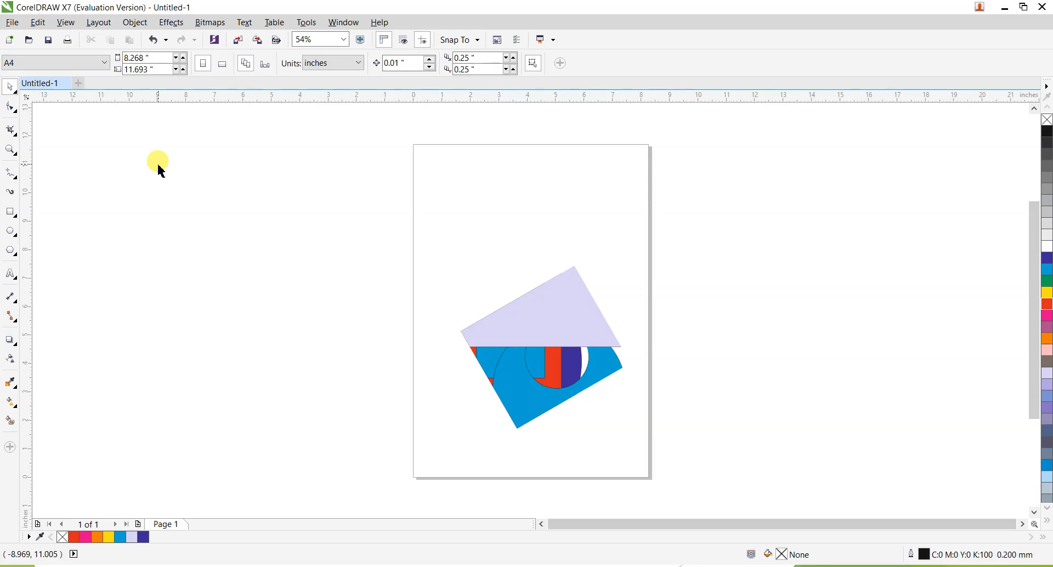
{"action": "key", "text": "ctrl+a"}
{"action": "key", "text": "F10"}
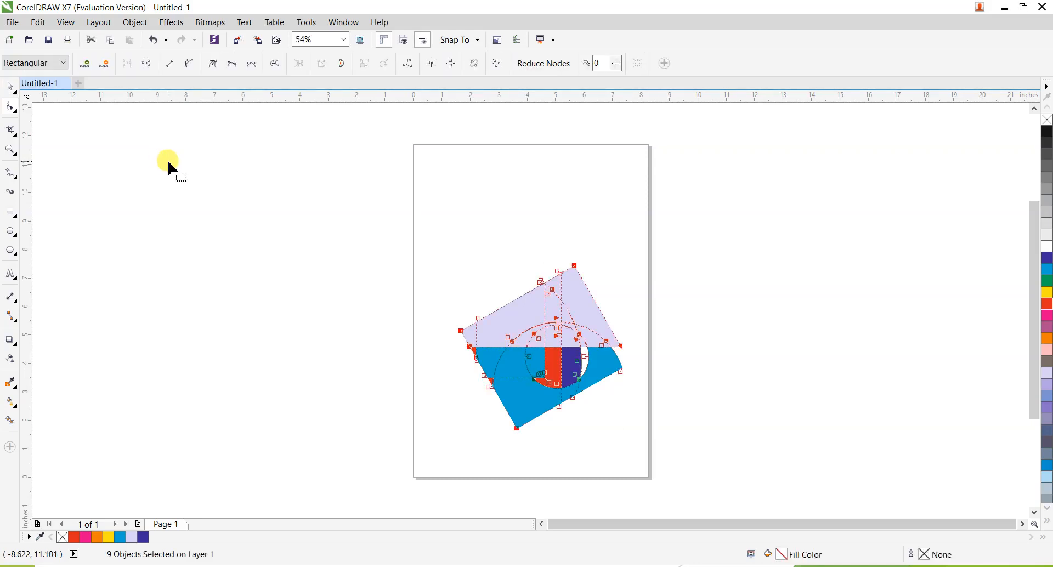
{"action": "key", "text": "Delete"}
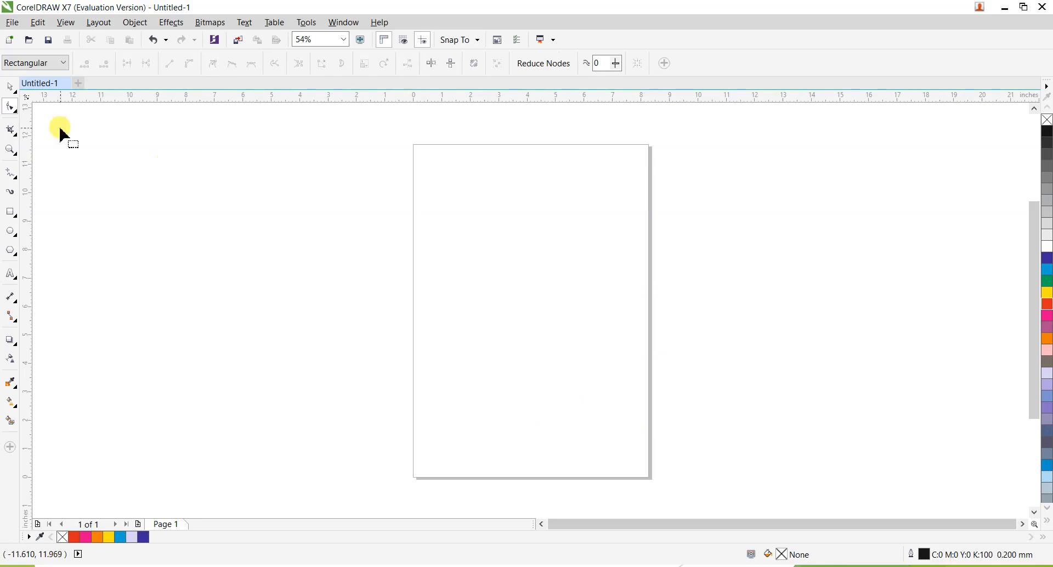
Step: Import image3.jpg and enlarge it to about 8.39 by 5.59 inches, positioned at about X 4.37, Y 6.18 inches
{"action": "left_click", "coordinate": [12, 22]}
{"action": "left_click", "coordinate": [40, 221]}
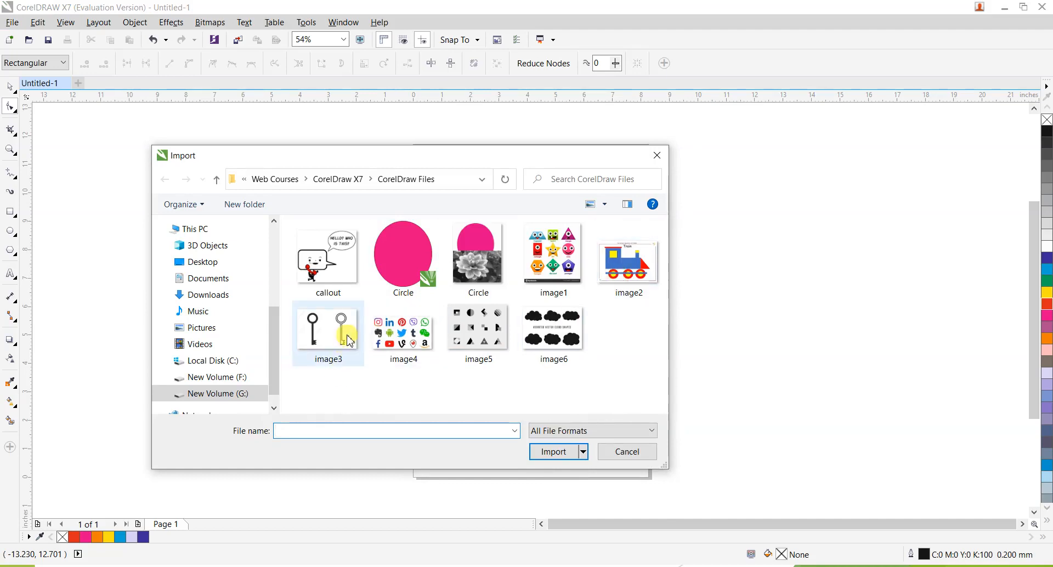
{"action": "double_click", "coordinate": [343, 356]}
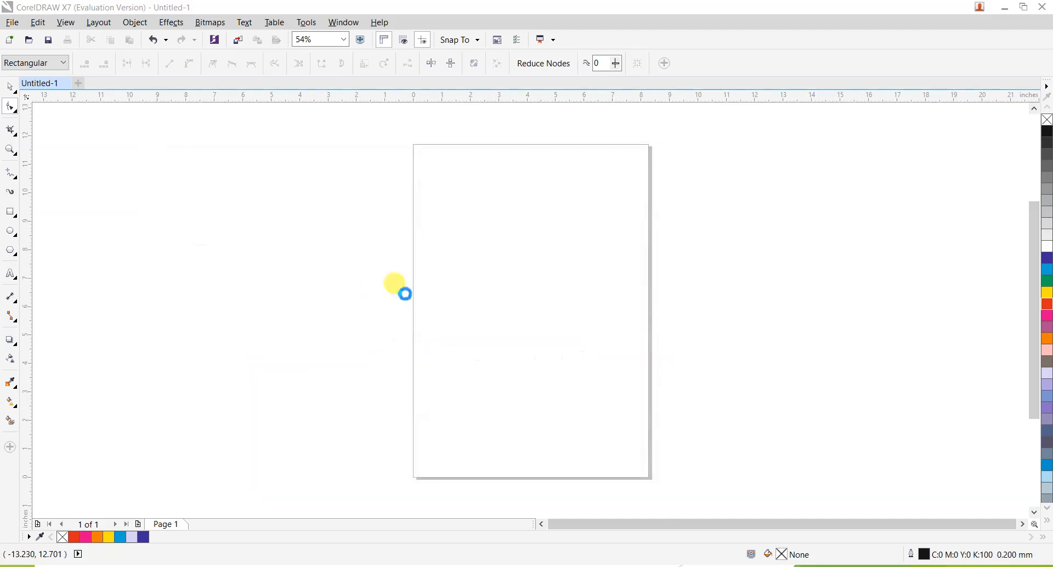
{"action": "left_click", "coordinate": [467, 259]}
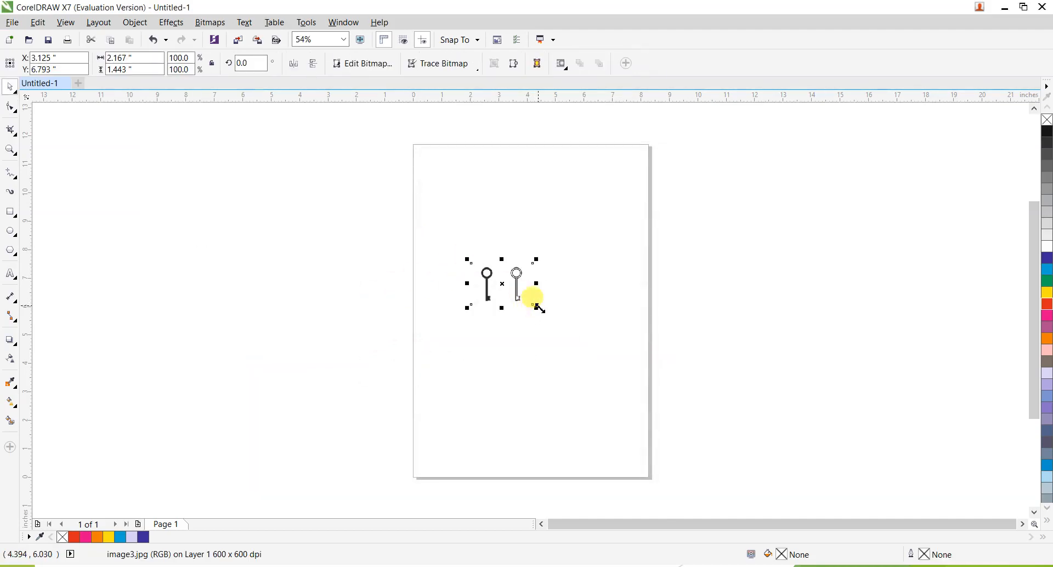
{"action": "left_click_drag", "start_coordinate": [540, 309], "coordinate": [712, 425]}
{"action": "left_click_drag", "start_coordinate": [674, 380], "coordinate": [621, 336]}
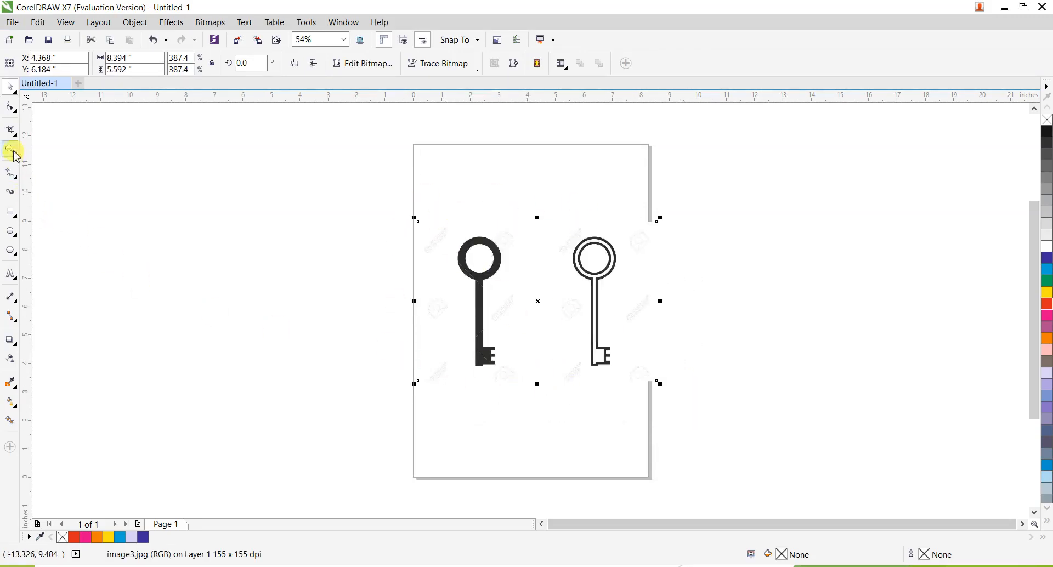
Step: Crop the imported image to an area about 3.26 by 5.44 inches around the outlined key, and return to the Pick tool
{"action": "left_click", "coordinate": [11, 130]}
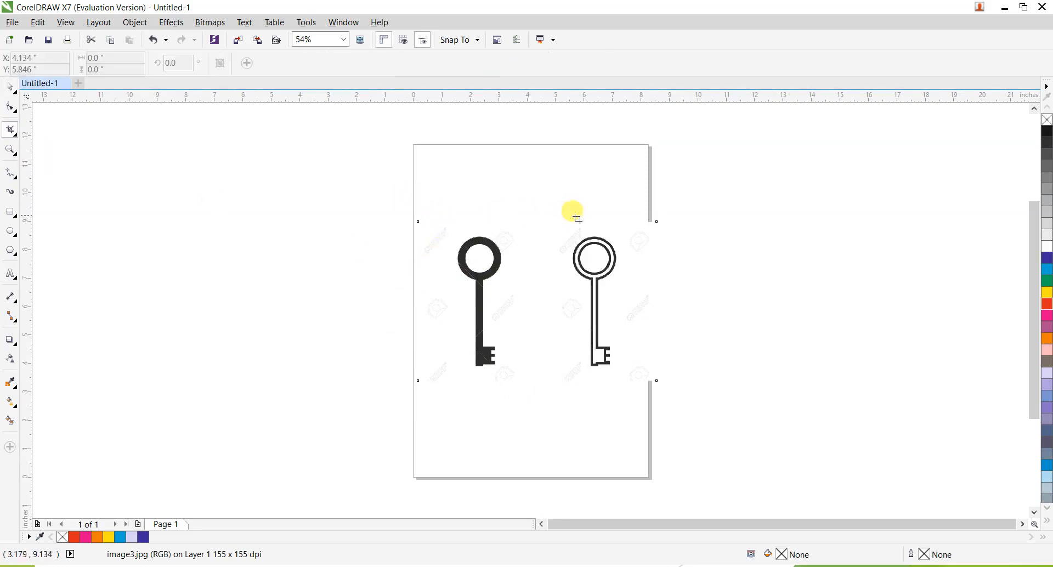
{"action": "left_click_drag", "start_coordinate": [554, 217], "coordinate": [647, 377]}
{"action": "key", "text": "Return"}
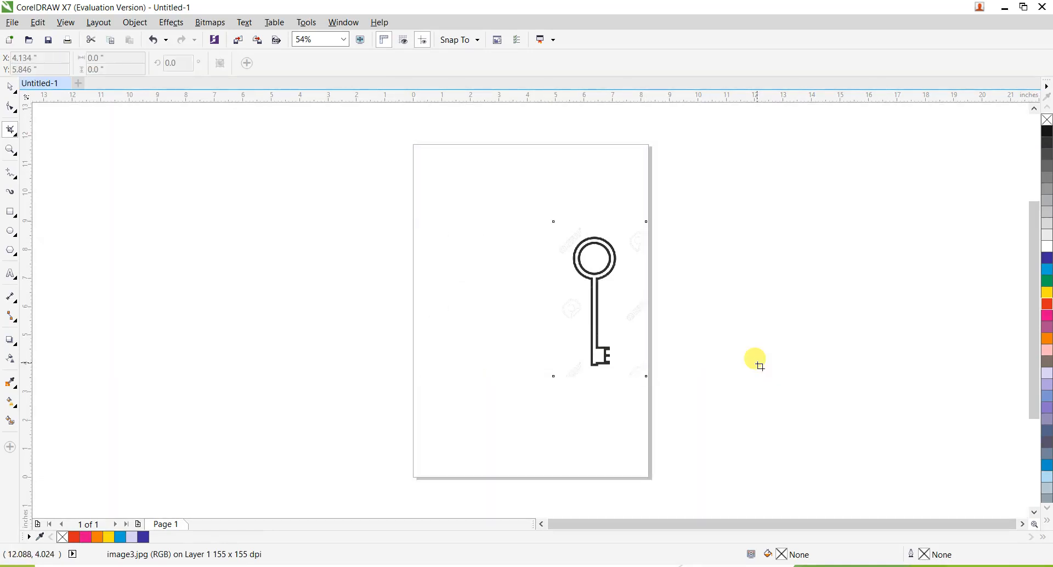
{"action": "left_click", "coordinate": [11, 88]}
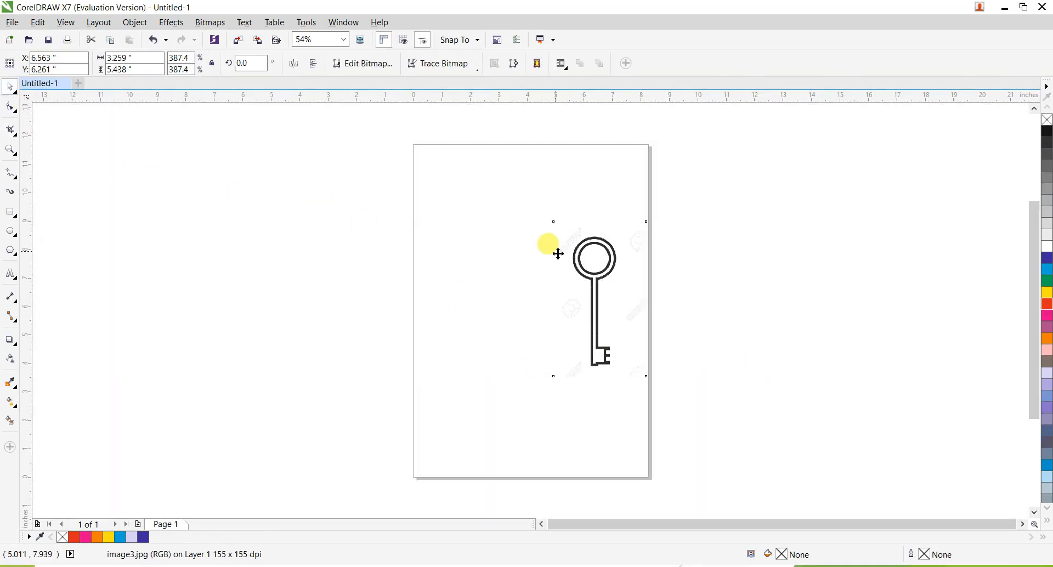
Step: Move the cropped key image off the page onto the empty area just right of it, and deselect it
{"action": "left_click_drag", "start_coordinate": [597, 275], "coordinate": [521, 272]}
{"action": "left_click", "coordinate": [638, 295]}
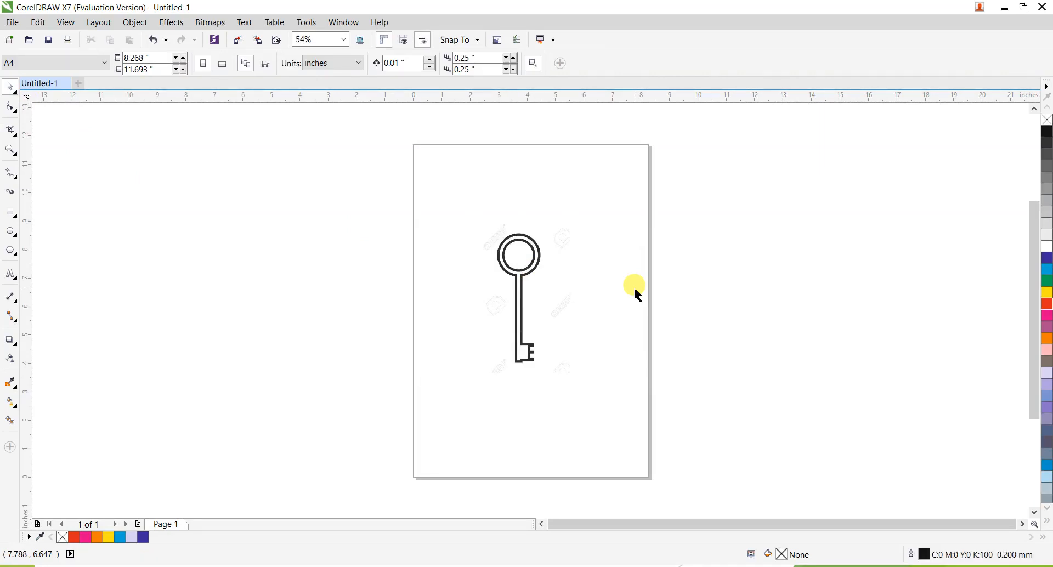
{"action": "key", "text": "alt+Tab"}
{"action": "left_click_drag", "start_coordinate": [517, 254], "coordinate": [719, 280]}
{"action": "left_click", "coordinate": [431, 288]}
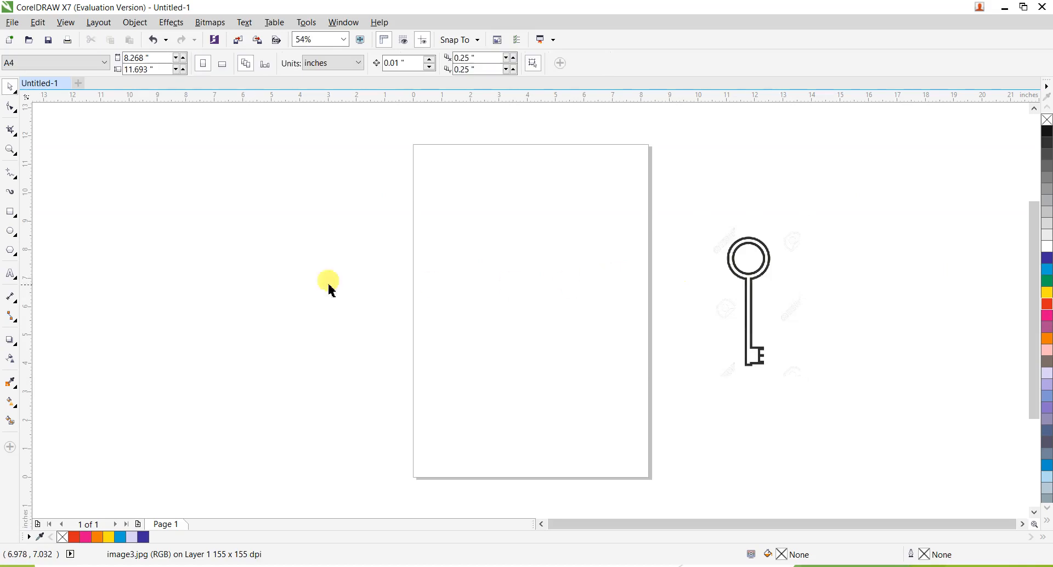
Step: Draw a square about 4.86 by 4.86 inches in the middle of the page and fill it with green
{"action": "left_click", "coordinate": [10, 212]}
{"action": "left_click_drag", "start_coordinate": [447, 240], "coordinate": [582, 379]}
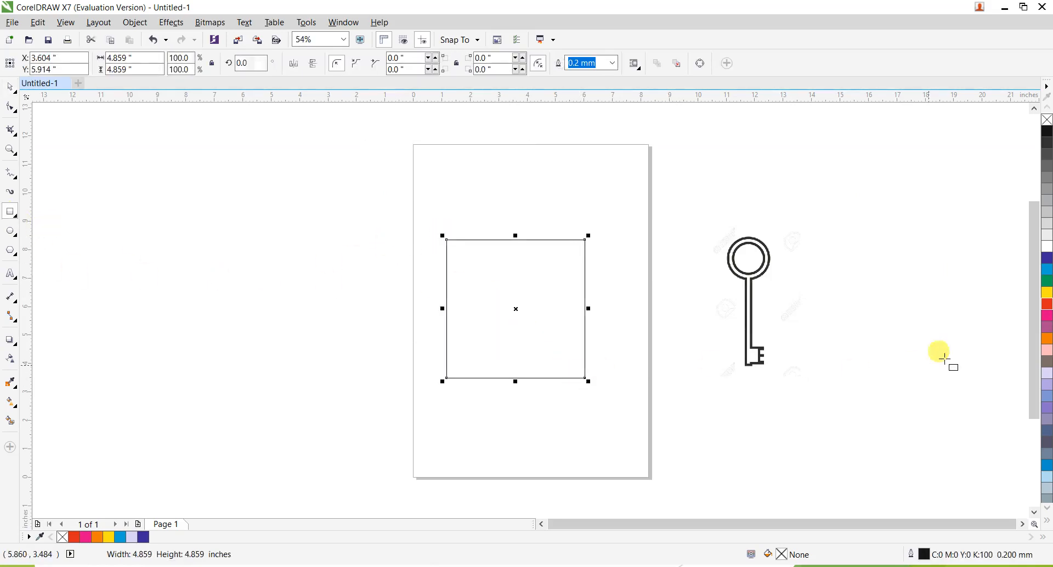
{"action": "left_click", "coordinate": [1049, 521]}
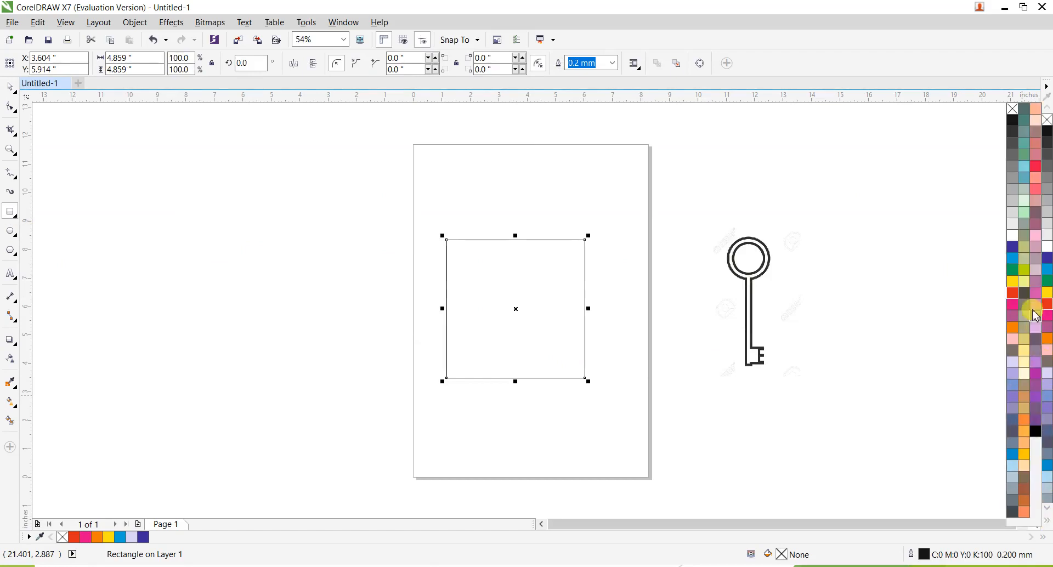
{"action": "left_click", "coordinate": [1047, 281]}
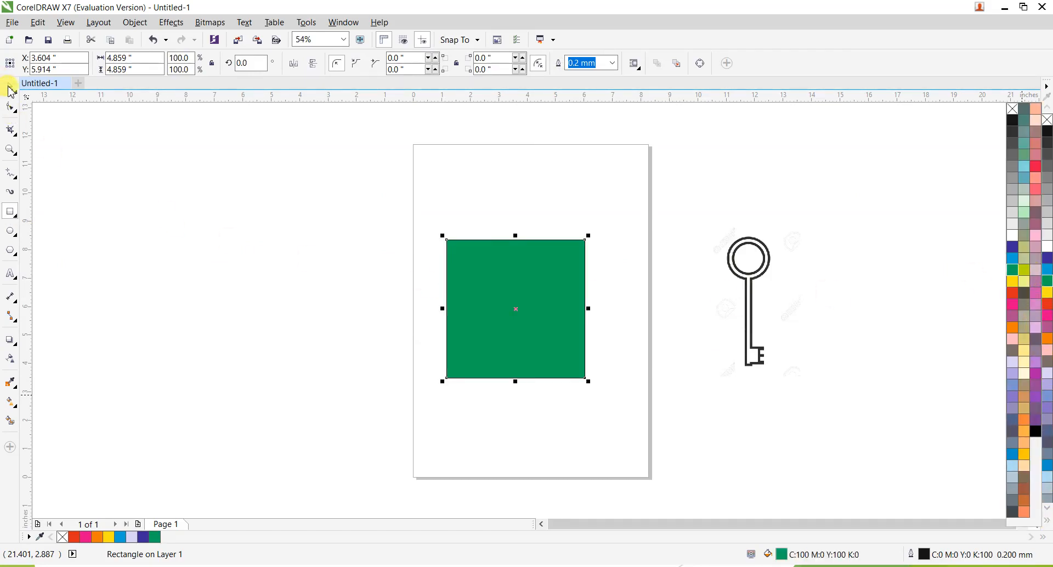
{"action": "left_click", "coordinate": [117, 167]}
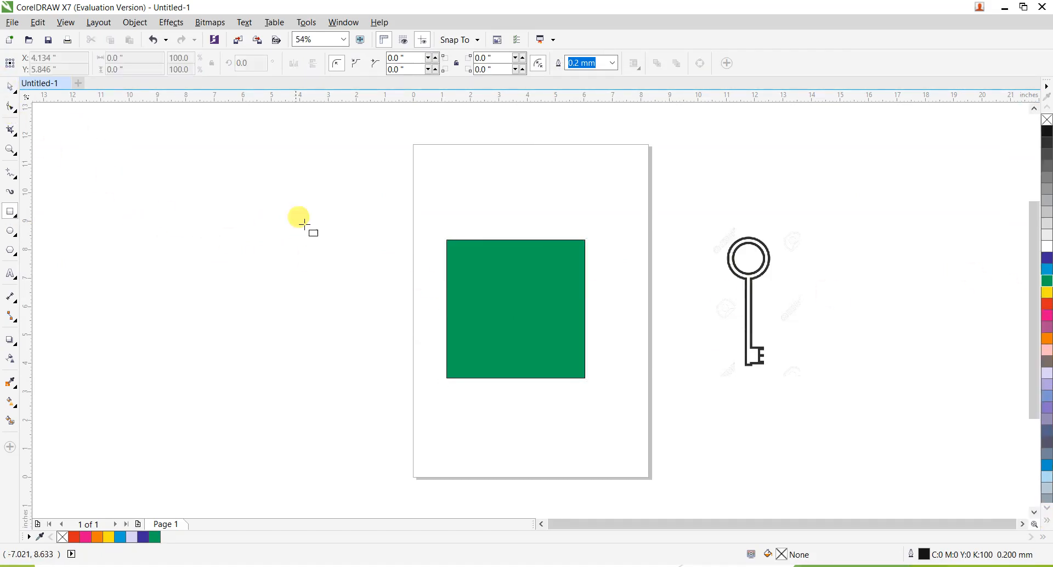
Step: Cut the green square with the Knife tool along the diagonal from its upper-left to its lower-right corner
{"action": "left_click", "coordinate": [15, 138]}
{"action": "left_click", "coordinate": [52, 144]}
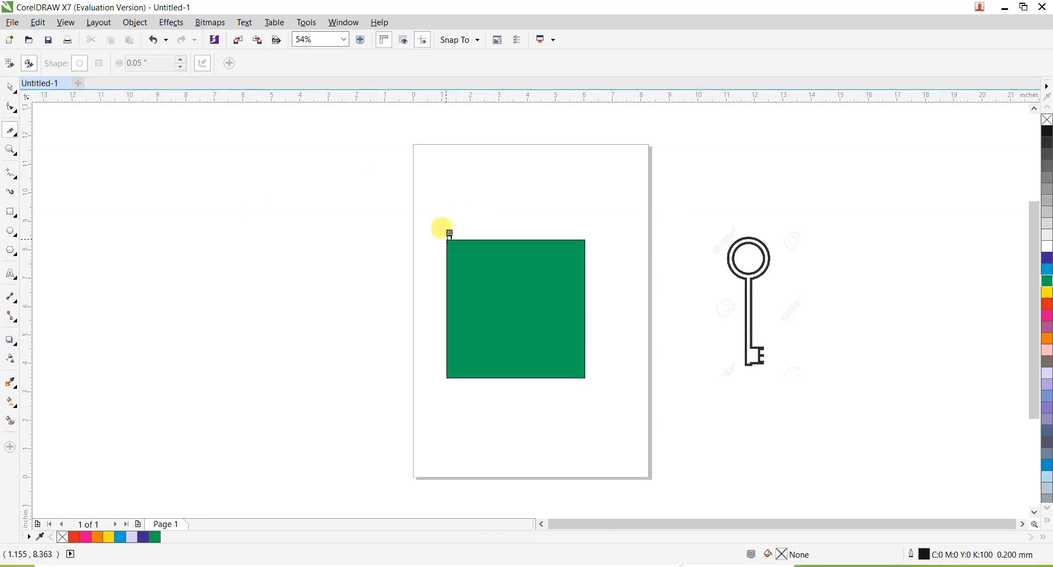
{"action": "left_click_drag", "start_coordinate": [450, 233], "coordinate": [465, 257]}
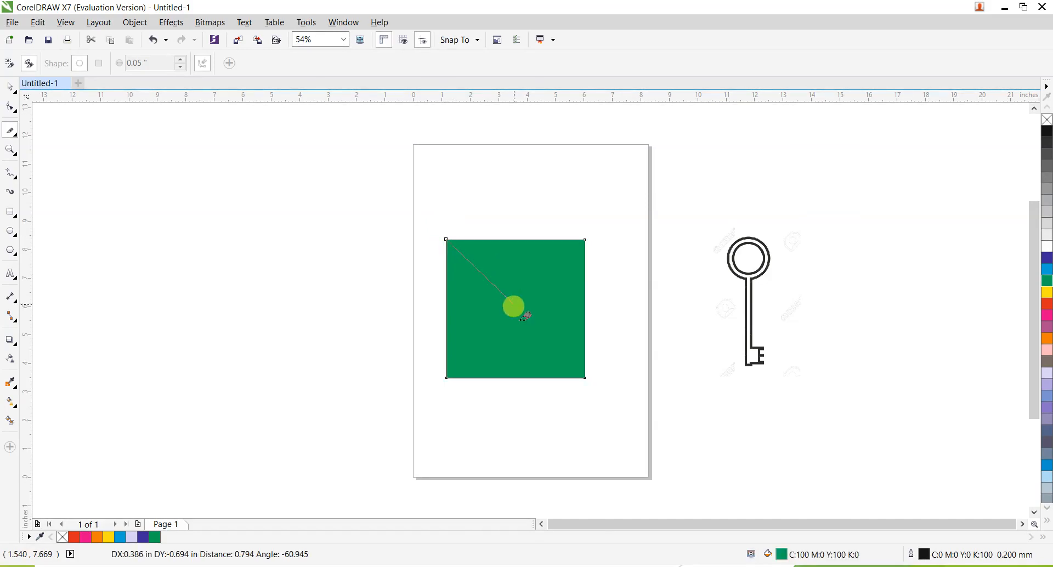
{"action": "left_click", "coordinate": [582, 367]}
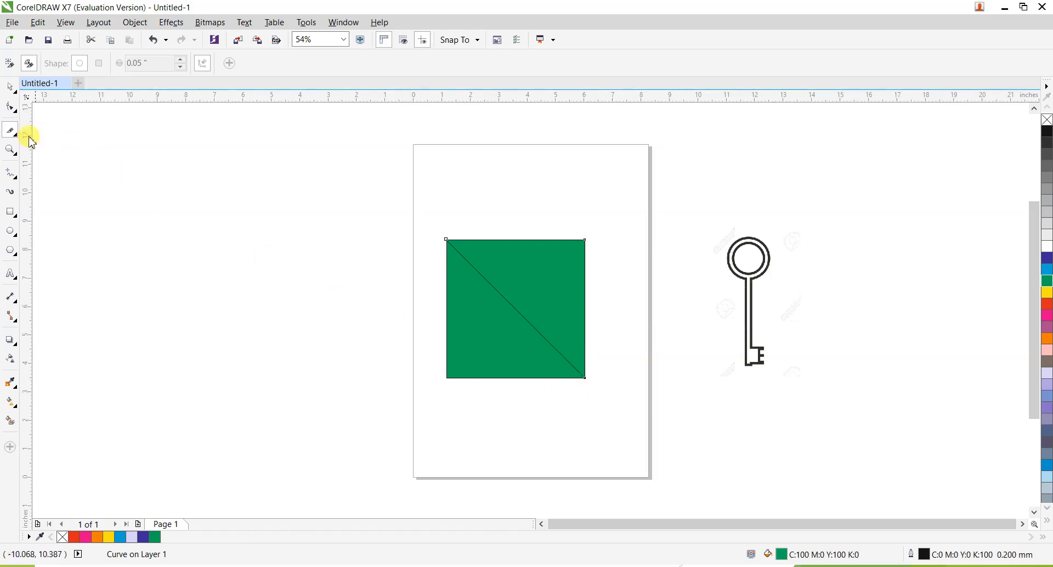
Step: Move the two triangular halves of the green square apart, and undo both moves
{"action": "left_click", "coordinate": [10, 88]}
{"action": "left_click_drag", "start_coordinate": [500, 284], "coordinate": [544, 257]}
{"action": "left_click_drag", "start_coordinate": [506, 312], "coordinate": [462, 355]}
{"action": "key", "text": "ctrl+z"}
{"action": "key", "text": "ctrl+z"}
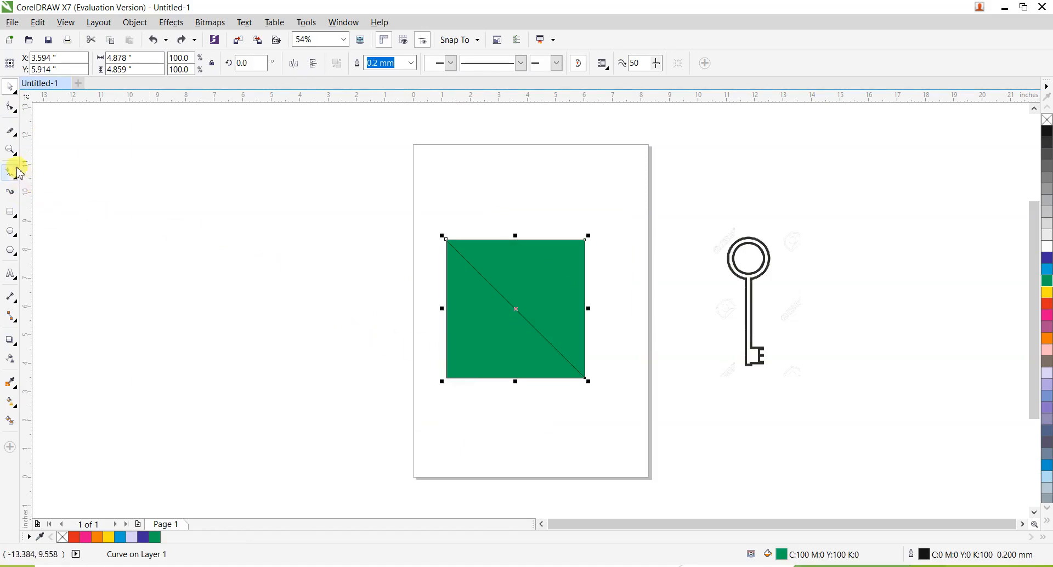
Step: Cut the upper-right half of the square with the Knife tool from its corner to the middle of the diagonal
{"action": "left_click", "coordinate": [10, 130]}
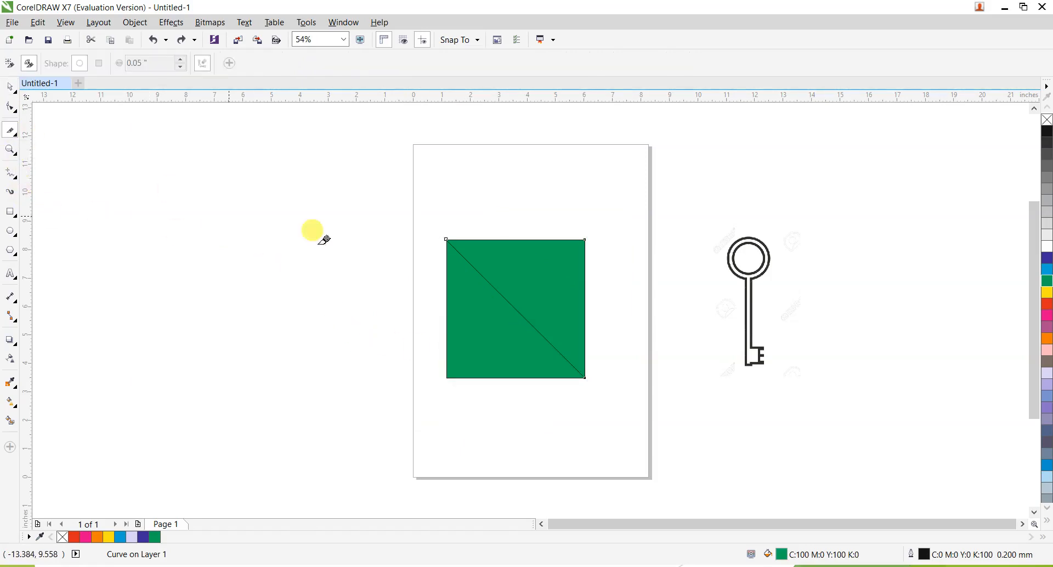
{"action": "left_click", "coordinate": [589, 236]}
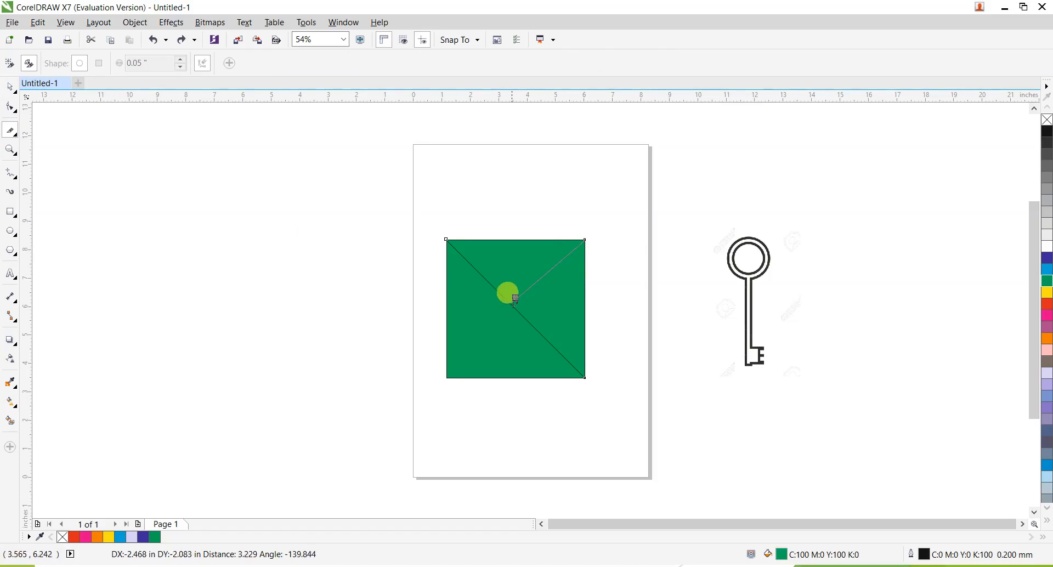
{"action": "left_click", "coordinate": [515, 302]}
Step: Move the three cut pieces of the green square apart, and undo the moves
{"action": "left_click", "coordinate": [10, 89]}
{"action": "left_click", "coordinate": [327, 305]}
{"action": "left_click_drag", "start_coordinate": [480, 348], "coordinate": [439, 378]}
{"action": "left_click_drag", "start_coordinate": [555, 331], "coordinate": [622, 365]}
{"action": "left_click_drag", "start_coordinate": [521, 274], "coordinate": [495, 221]}
{"action": "key", "text": "ctrl+z"}
{"action": "key", "text": "ctrl+z"}
{"action": "key", "text": "ctrl+z"}
{"action": "key", "text": "ctrl+z"}
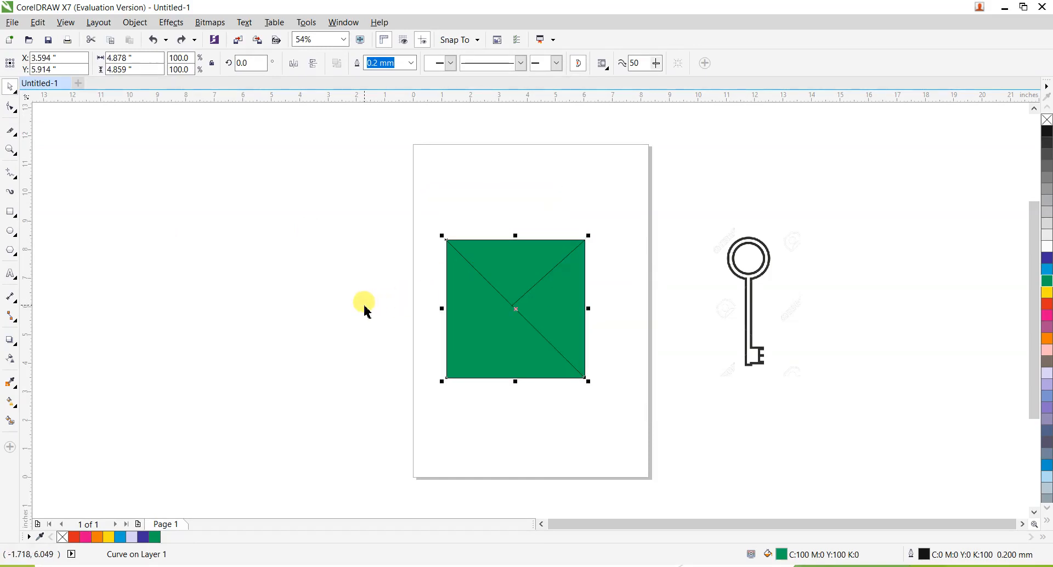
Step: Undo the knife cuts in the green square, and turn off Auto-close on cut for the Knife tool
{"action": "left_click", "coordinate": [10, 132]}
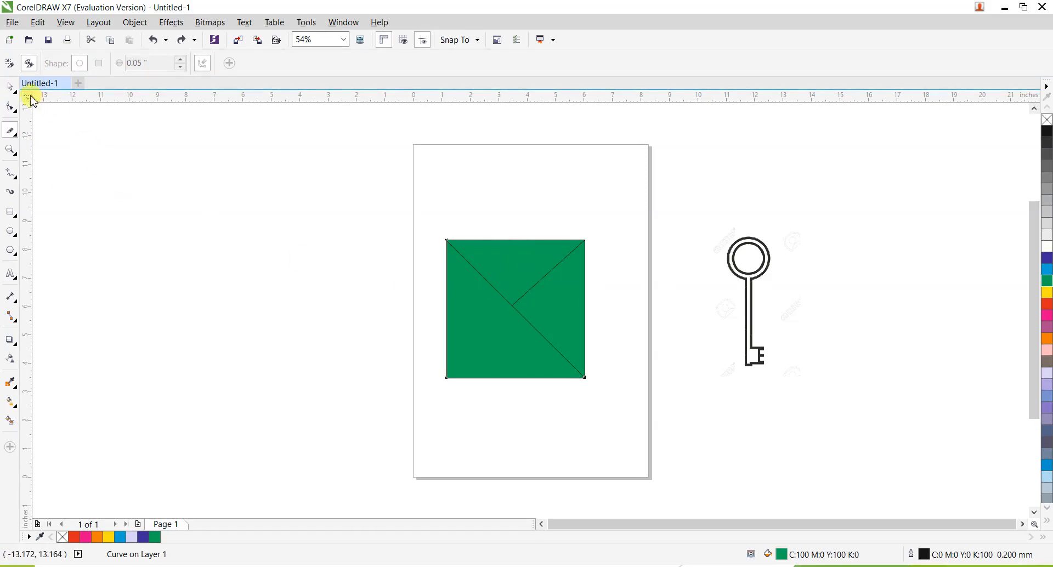
{"action": "left_click", "coordinate": [11, 88]}
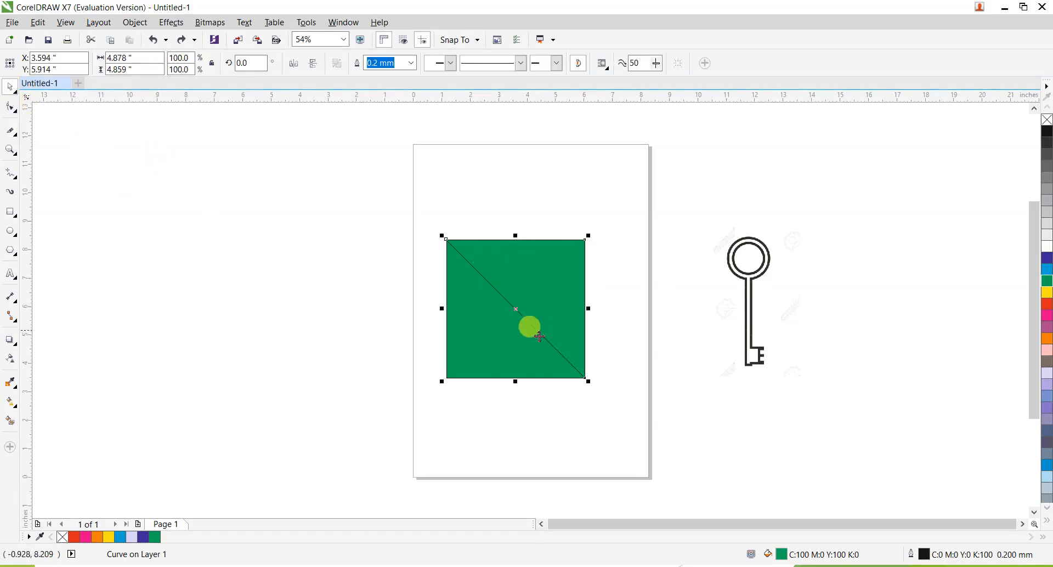
{"action": "left_click", "coordinate": [11, 133]}
{"action": "left_click", "coordinate": [31, 65]}
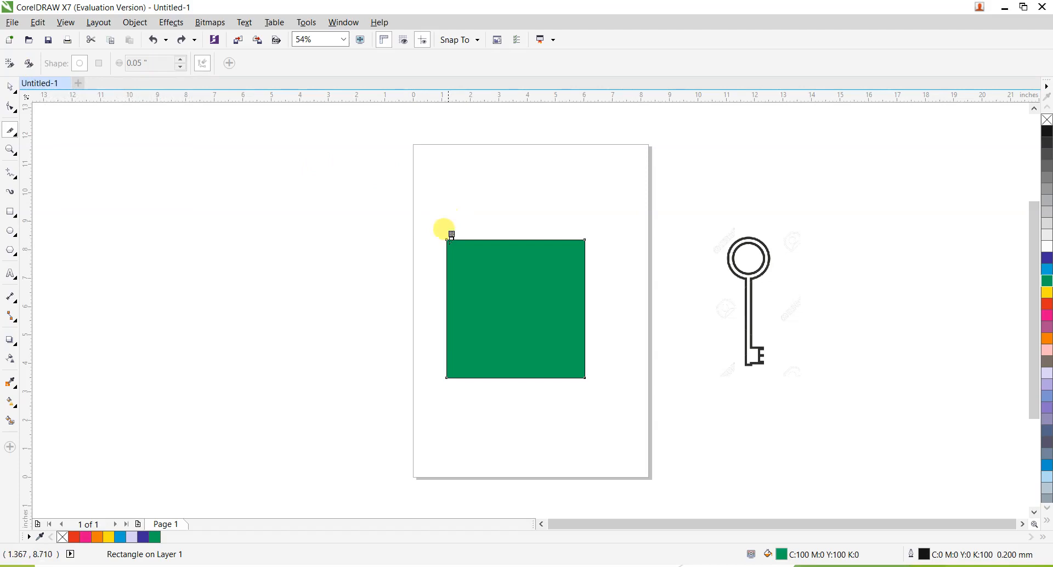
Step: Cut the square from its upper-left to its lower-right corner as open paths, and move the upper-right path up and right
{"action": "left_click", "coordinate": [448, 241]}
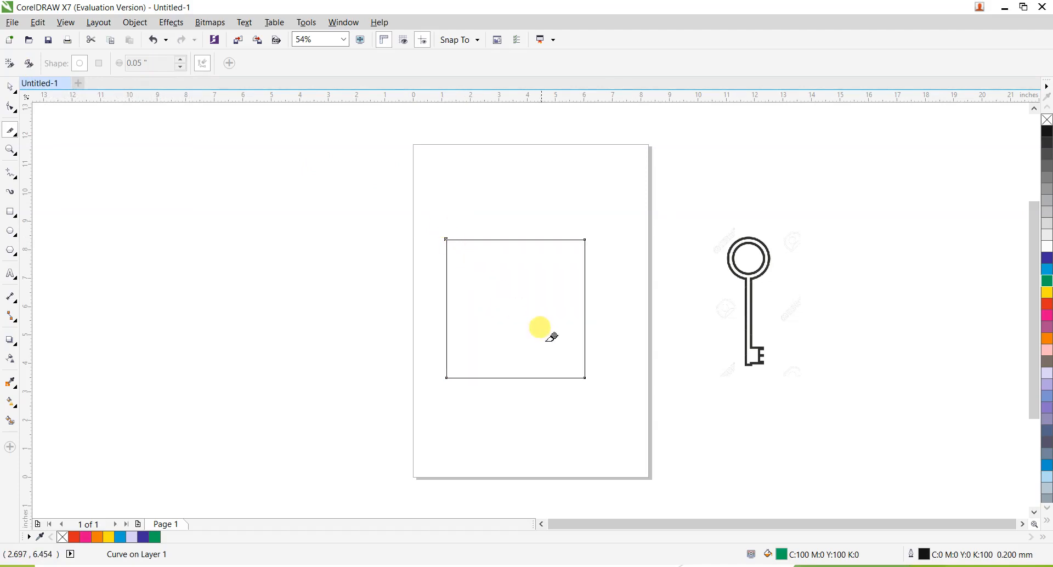
{"action": "left_click", "coordinate": [586, 377]}
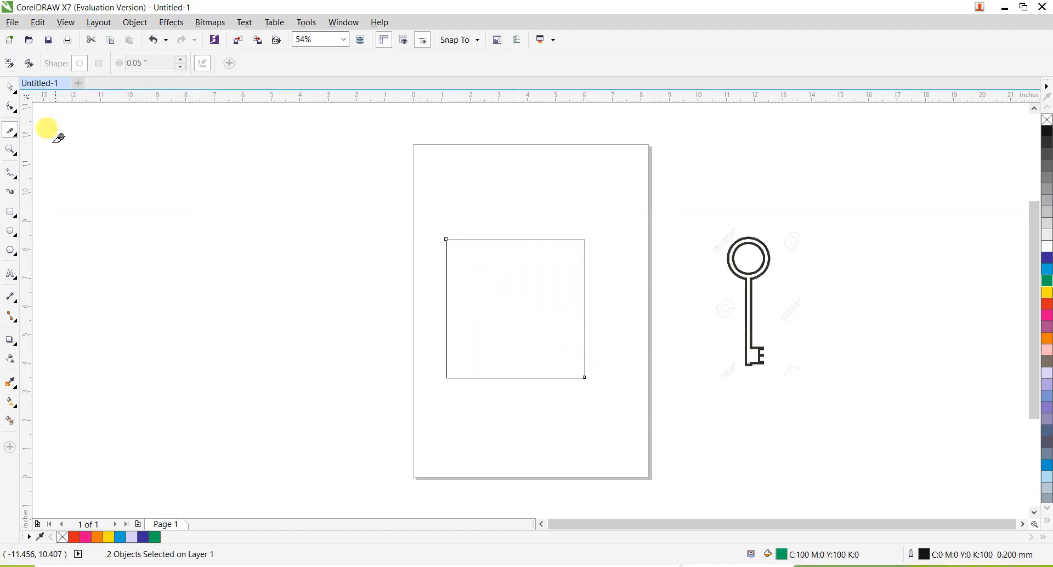
{"action": "left_click", "coordinate": [10, 87]}
{"action": "left_click", "coordinate": [137, 200]}
{"action": "left_click_drag", "start_coordinate": [528, 238], "coordinate": [593, 204]}
{"action": "left_click_drag", "start_coordinate": [560, 239], "coordinate": [606, 204]}
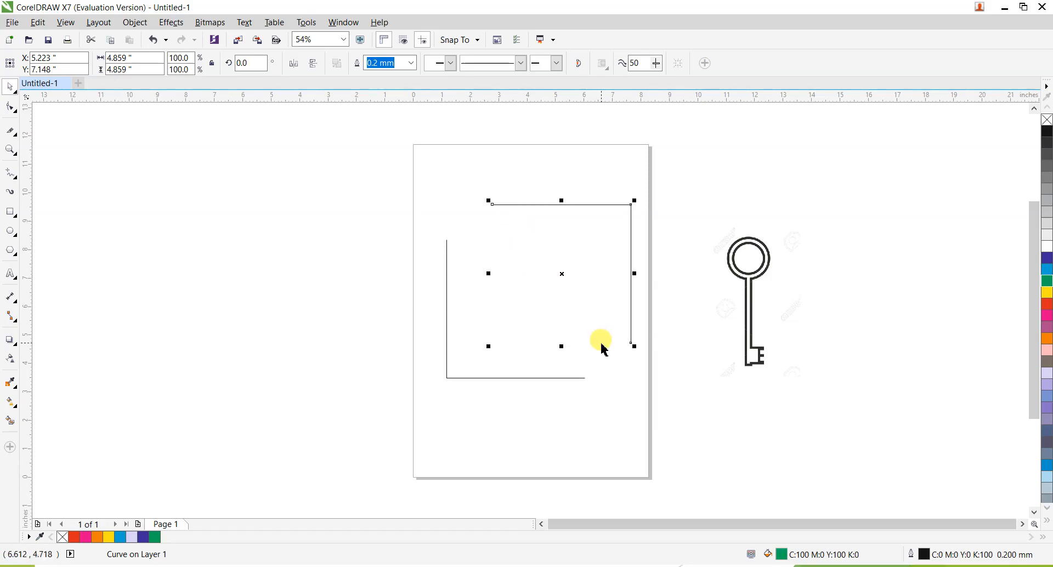
Step: Undo the path move and the open cut of the square, and turn Auto-close on cut back on
{"action": "key", "text": "ctrl+z"}
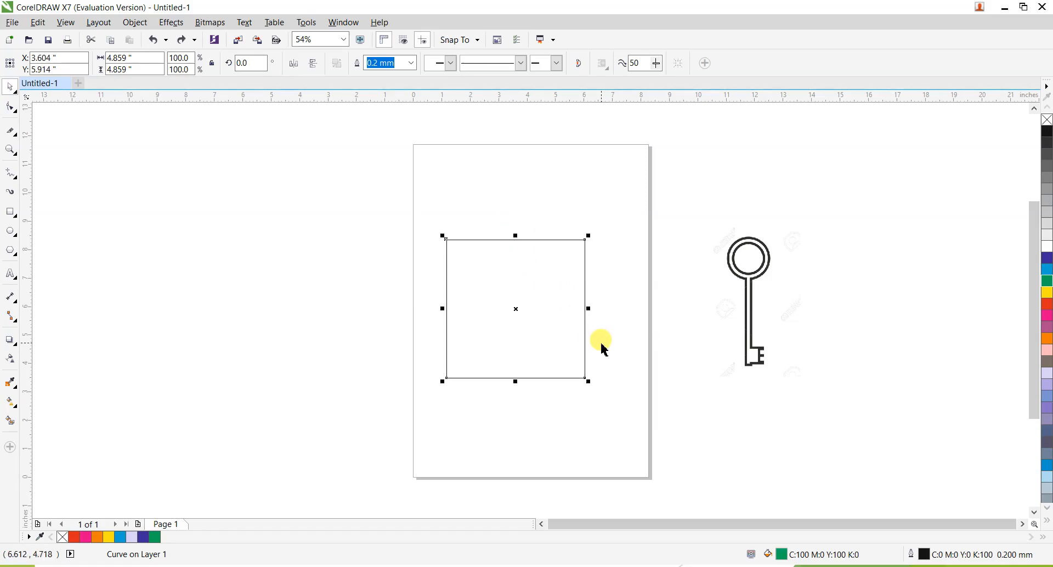
{"action": "key", "text": "ctrl+z"}
{"action": "left_click", "coordinate": [10, 132]}
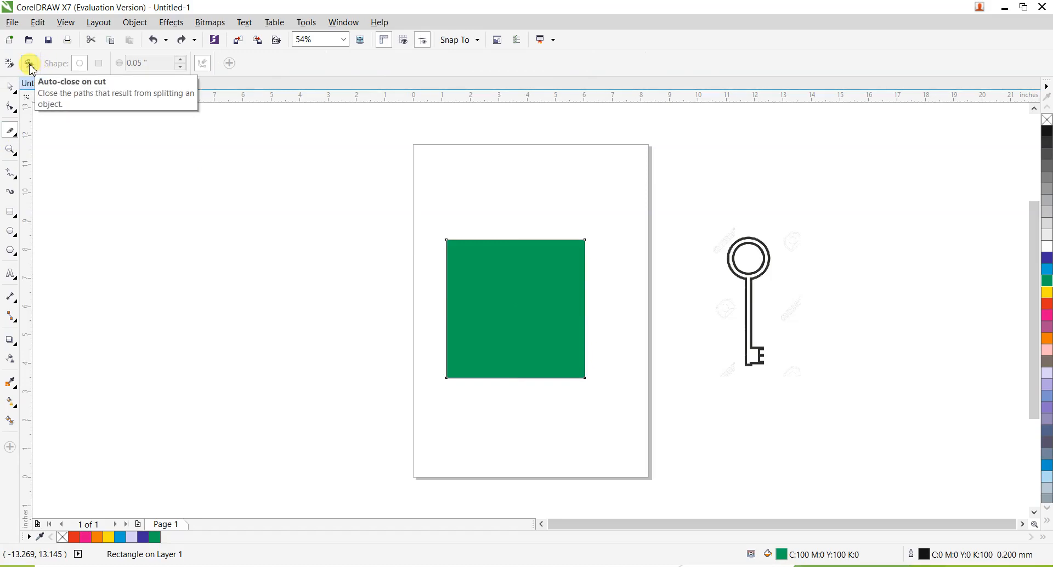
Step: Draw a circle about 5.48 inches in diameter left of the page and fill it with red
{"action": "left_click", "coordinate": [11, 231]}
{"action": "left_click_drag", "start_coordinate": [198, 229], "coordinate": [321, 381]}
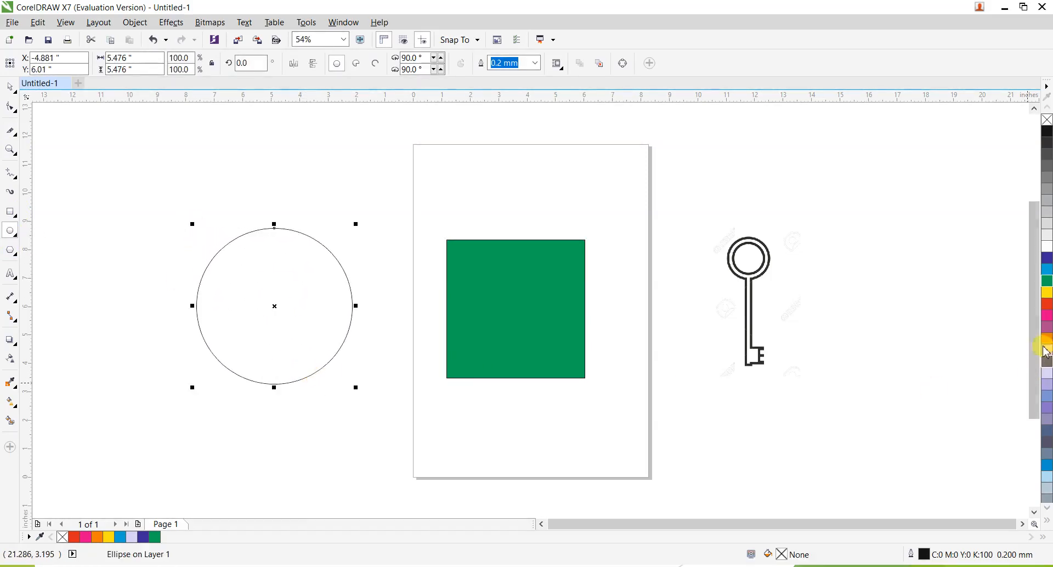
{"action": "left_click", "coordinate": [1048, 305]}
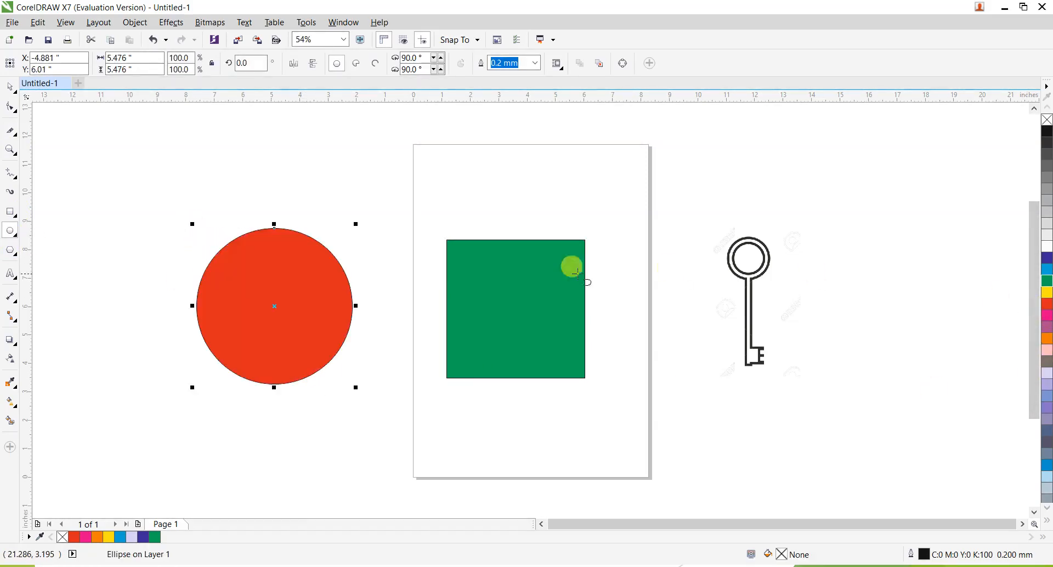
Step: Cut the red circle with the Knife tool in a straight line from its top node to its right node
{"action": "left_click", "coordinate": [11, 131]}
{"action": "left_click", "coordinate": [275, 227]}
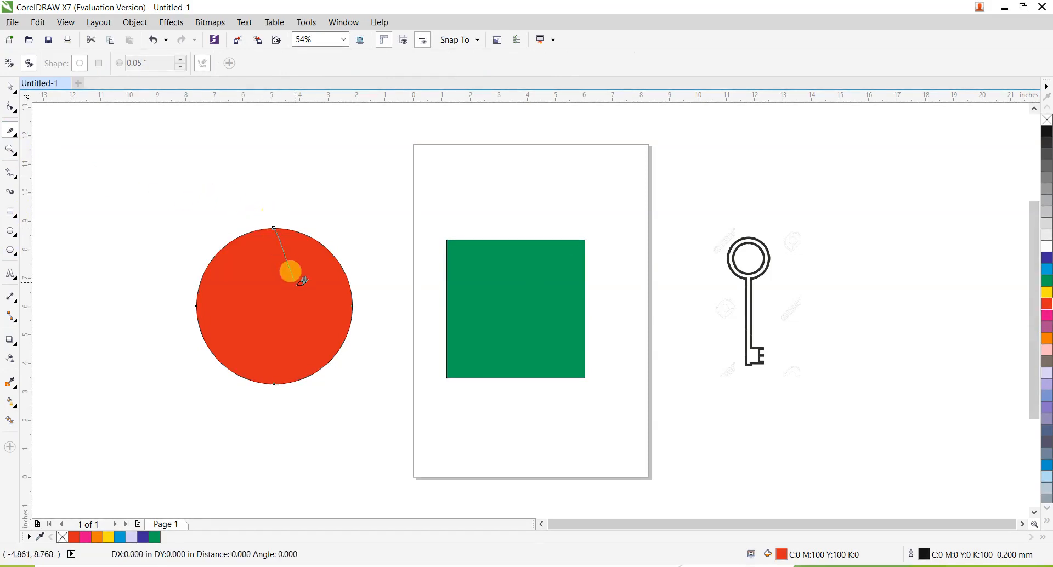
{"action": "left_click", "coordinate": [356, 304]}
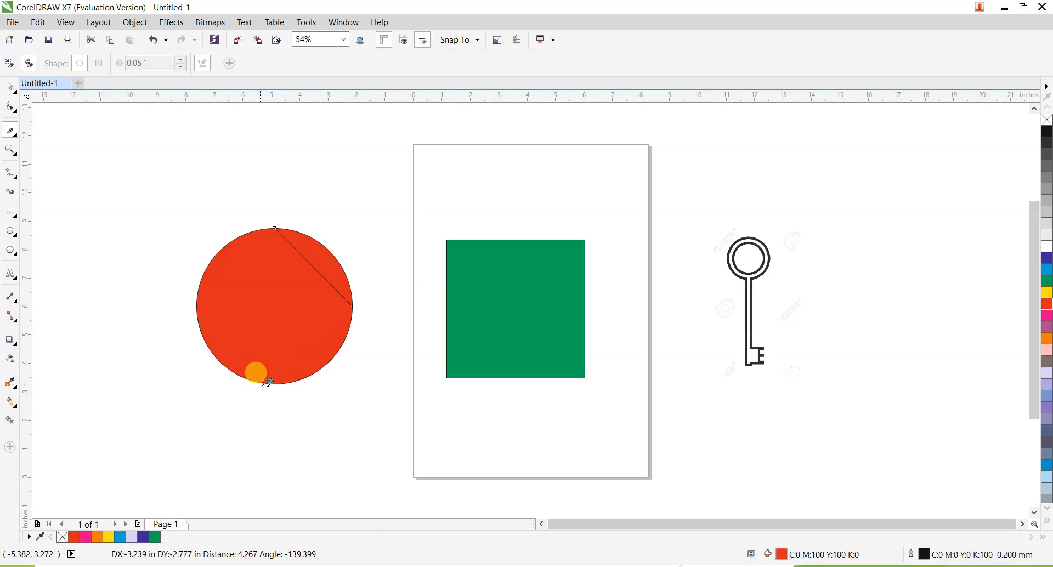
{"action": "left_click", "coordinate": [7, 89]}
{"action": "left_click", "coordinate": [249, 306]}
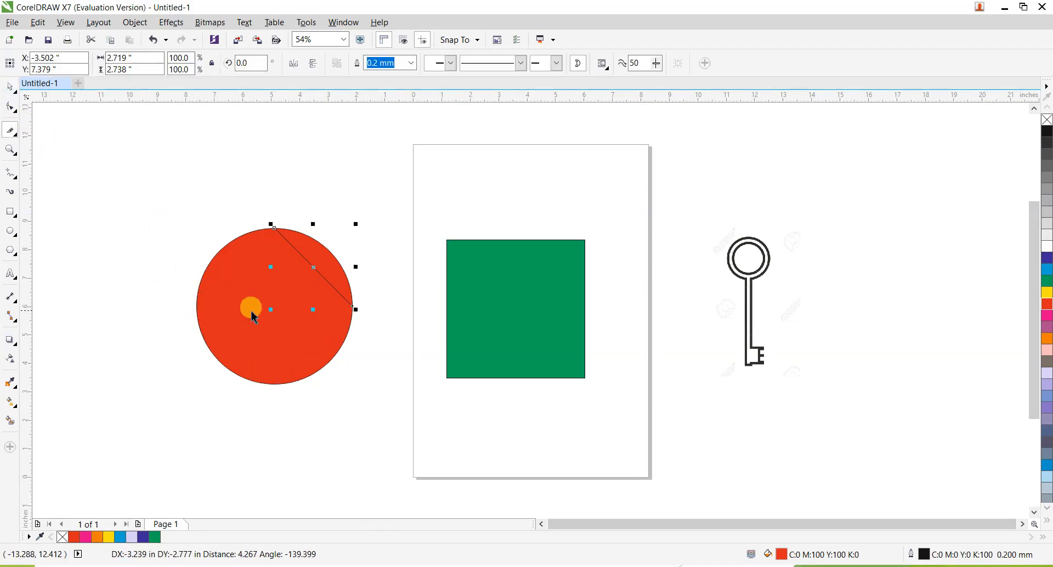
Step: Cut the remaining part of the red circle with the Knife tool from its bottom node to its left node
{"action": "left_click", "coordinate": [10, 132]}
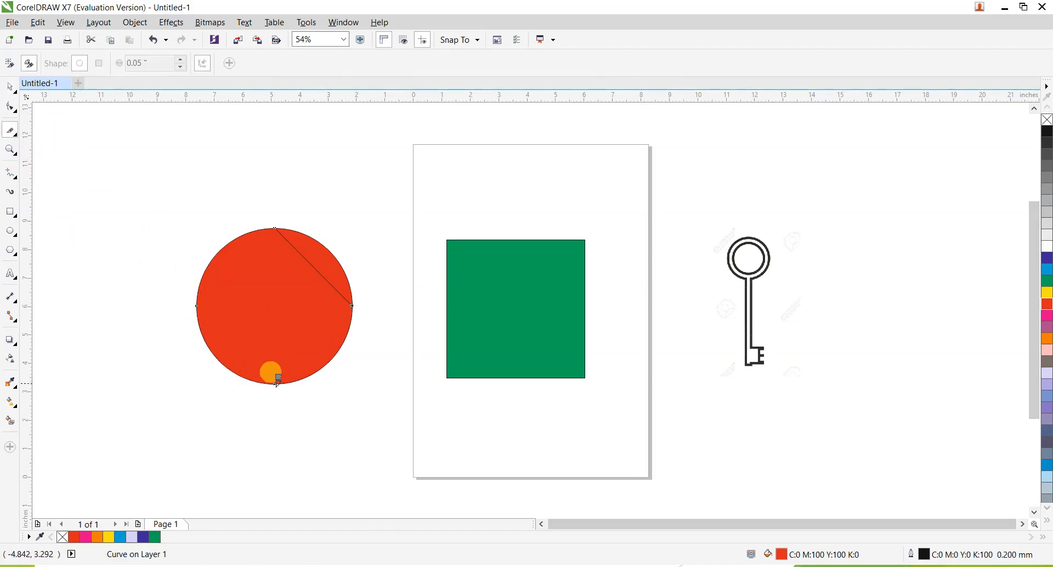
{"action": "left_click", "coordinate": [276, 384]}
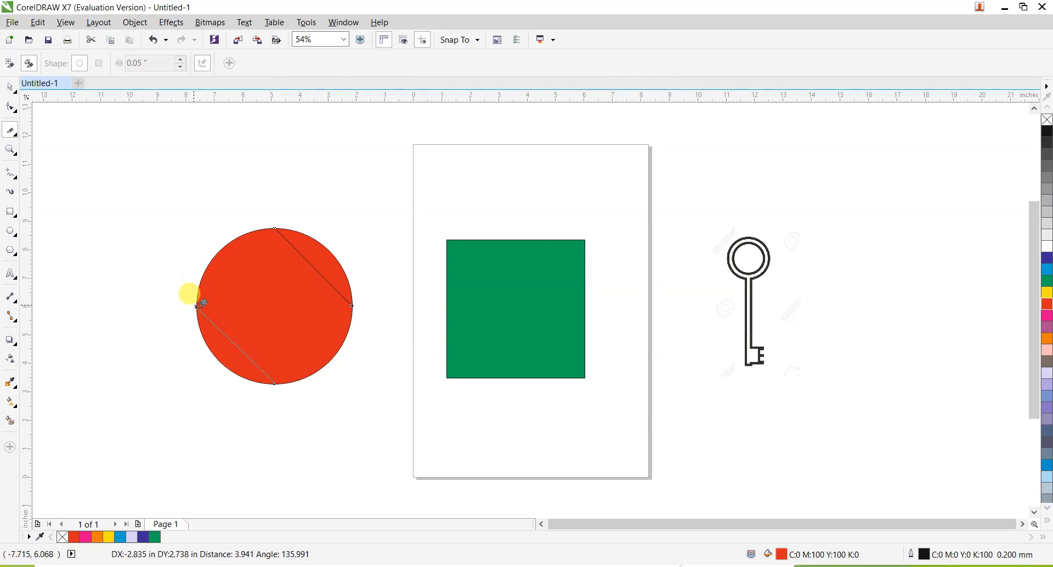
{"action": "left_click", "coordinate": [199, 301]}
Step: Fill the lower-left and upper-right cut segments of the red circle with yellow, and deselect everything
{"action": "left_click", "coordinate": [10, 87]}
{"action": "left_click", "coordinate": [318, 248]}
{"action": "left_click", "coordinate": [242, 360]}
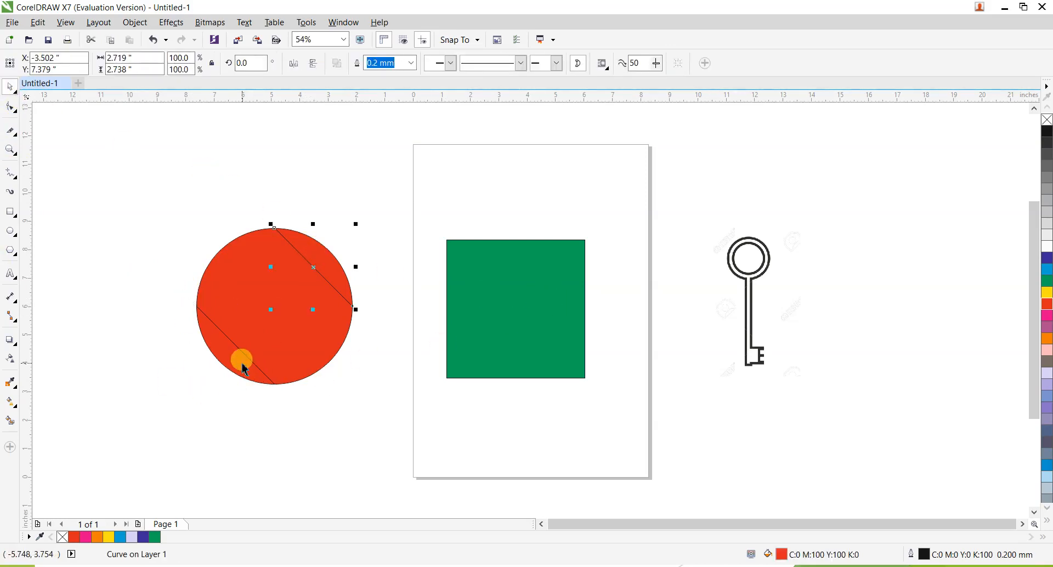
{"action": "left_click", "coordinate": [1048, 292]}
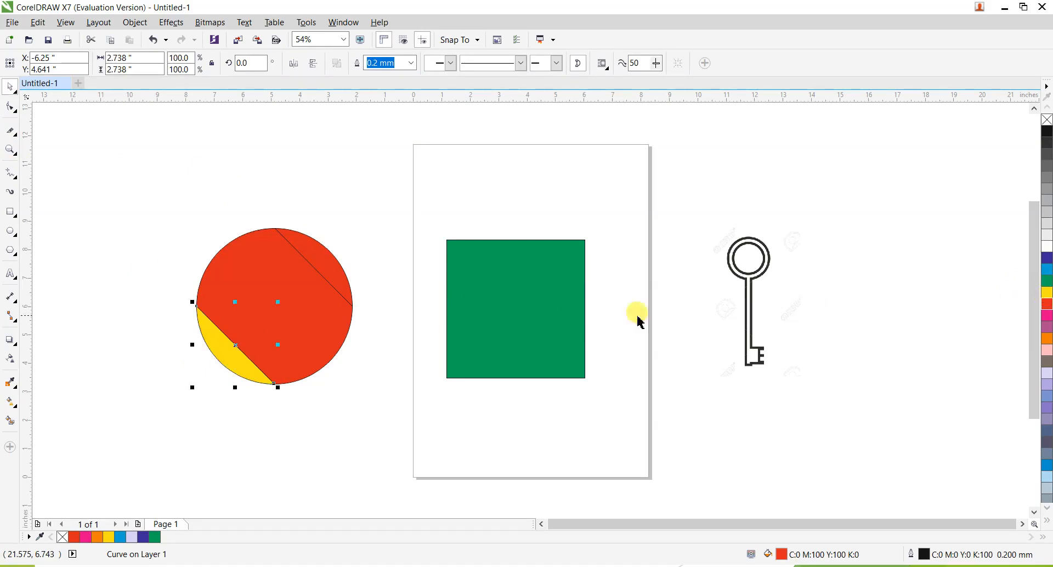
{"action": "left_click", "coordinate": [334, 265]}
{"action": "left_click", "coordinate": [1048, 296]}
{"action": "left_click", "coordinate": [383, 407]}
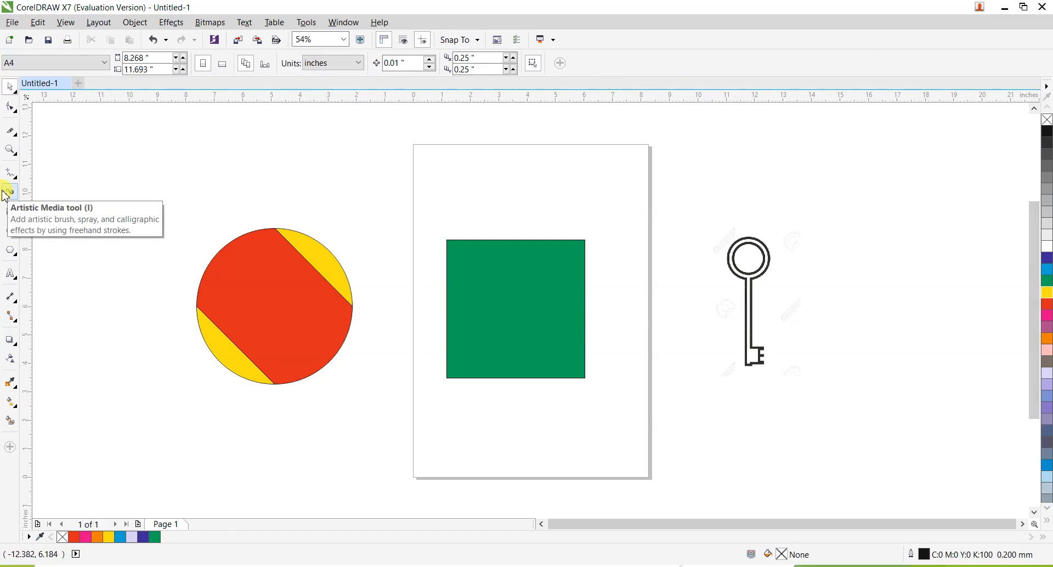
Step: Select the green square and set up the Eraser tool with a nib thickness of 0.11 inches
{"action": "key", "text": "alt+Tab"}
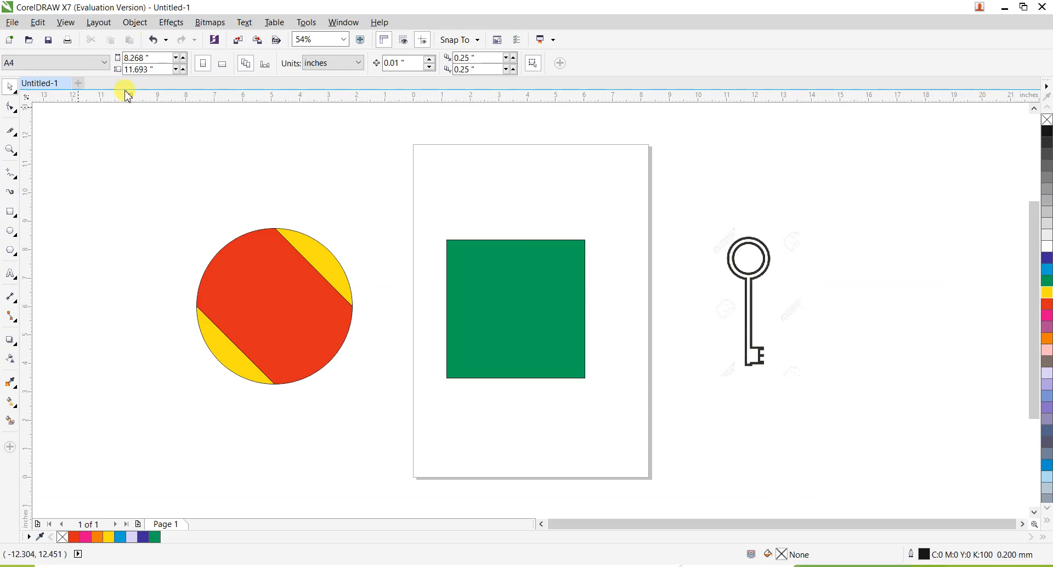
{"action": "left_click", "coordinate": [510, 288]}
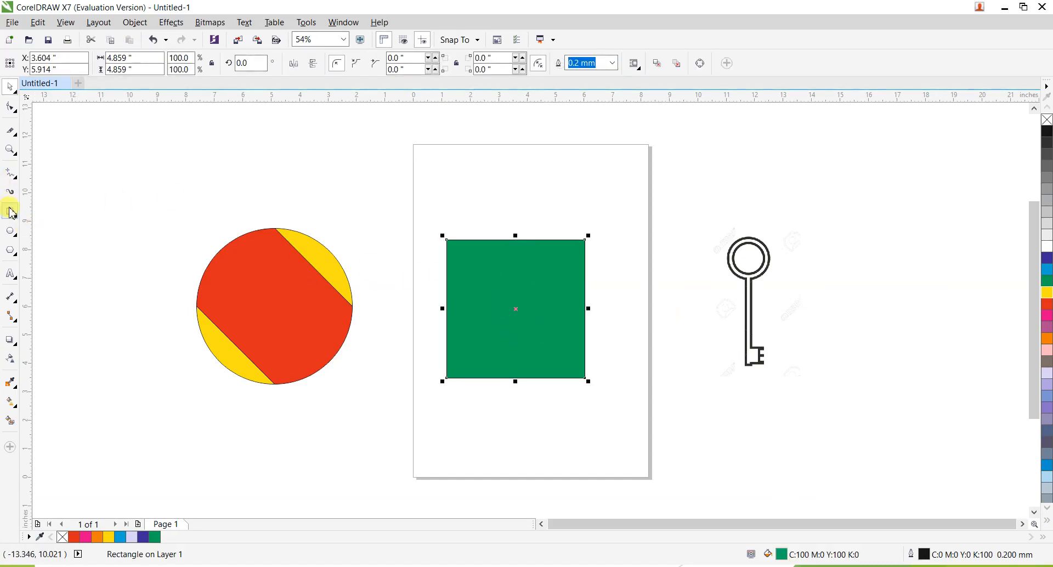
{"action": "left_click", "coordinate": [18, 142]}
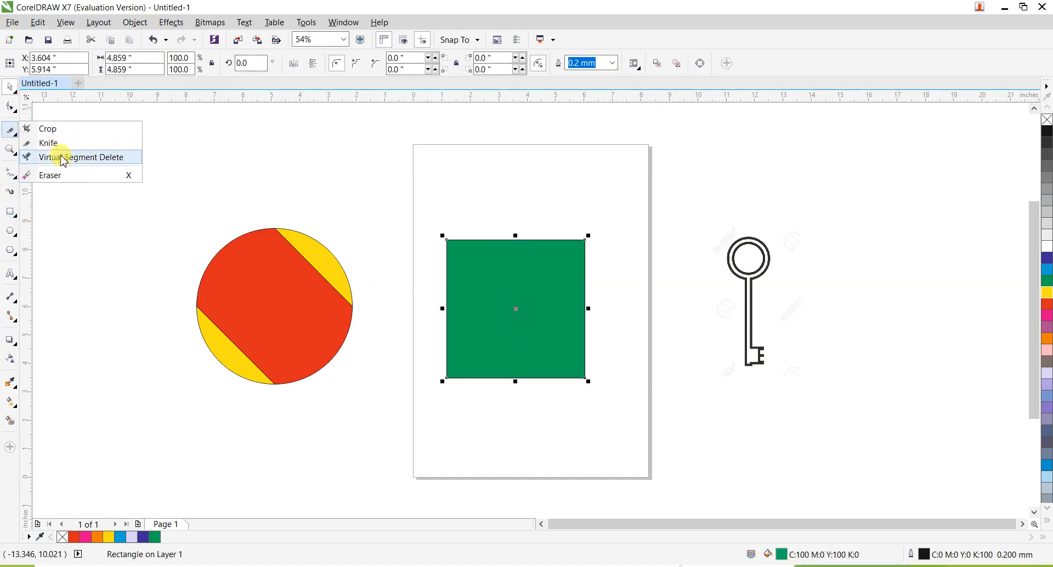
{"action": "left_click", "coordinate": [69, 177]}
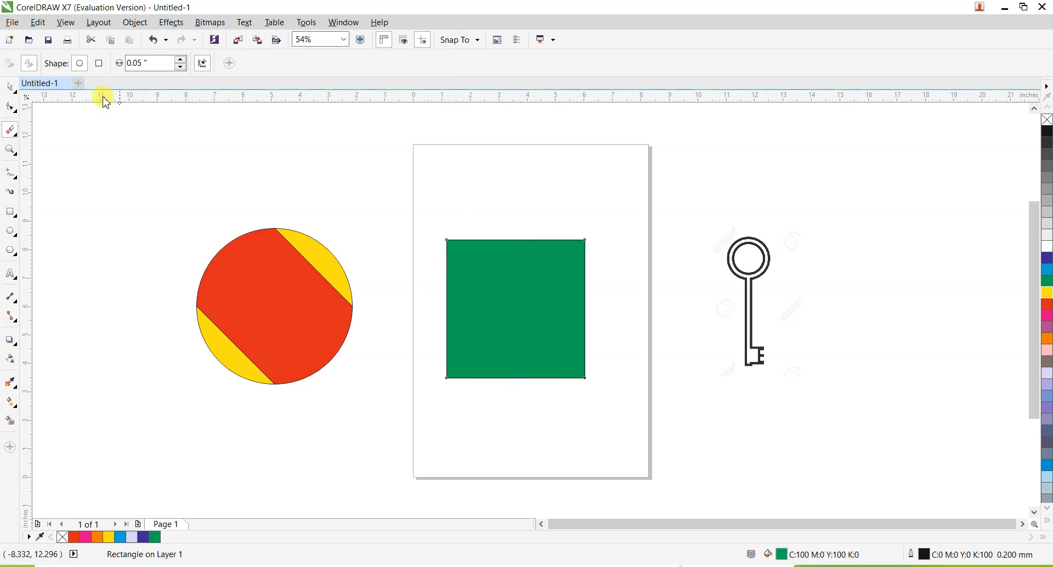
{"action": "left_click", "coordinate": [143, 64]}
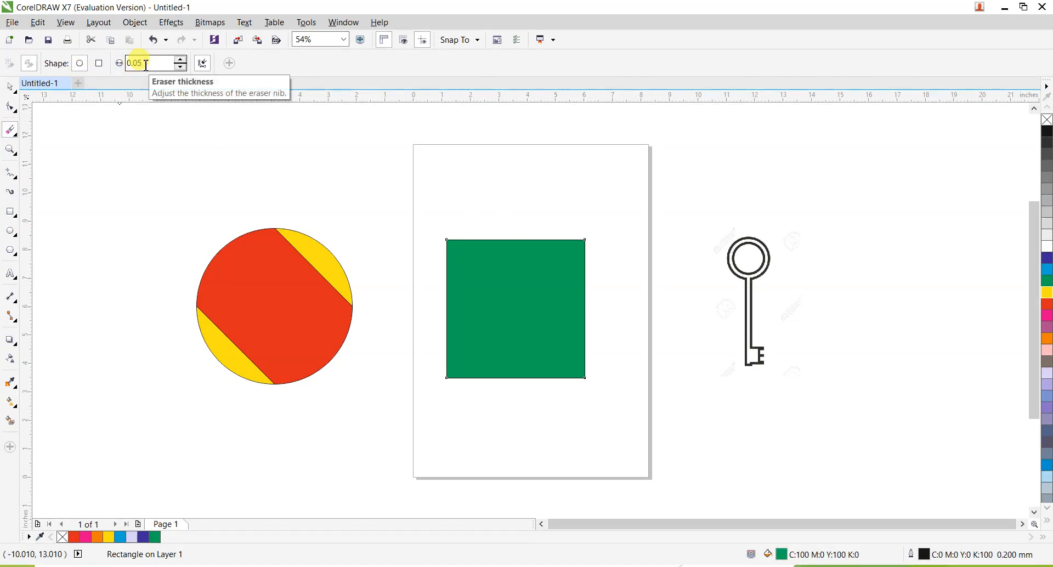
{"action": "left_click", "coordinate": [181, 62]}
{"action": "left_click", "coordinate": [181, 61]}
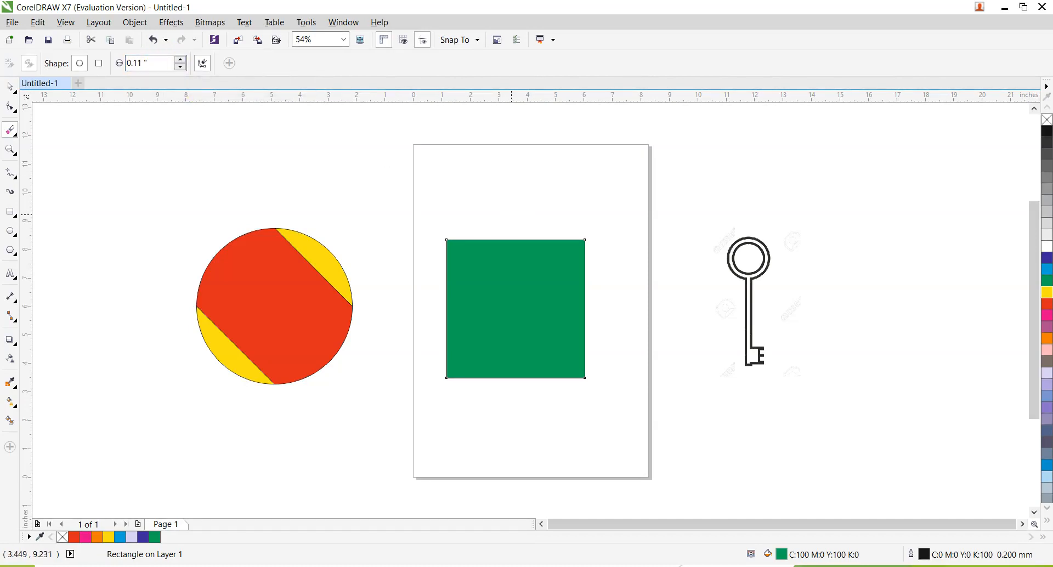
Step: Try erasing a vertical strip and a wavy horizontal strip across the green square with the round nib, undoing each
{"action": "left_click_drag", "start_coordinate": [513, 288], "coordinate": [507, 385]}
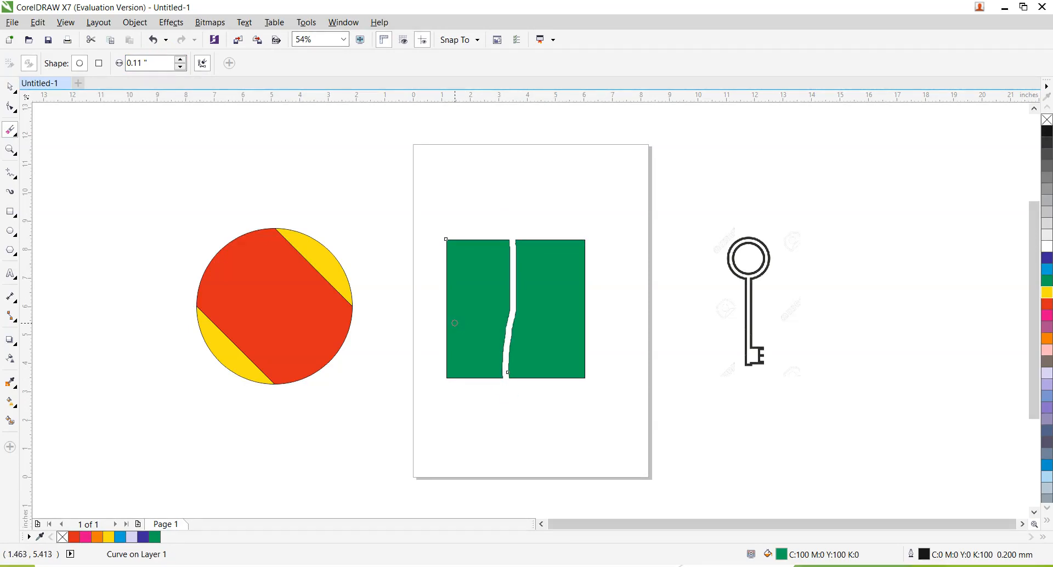
{"action": "key", "text": "ctrl+z"}
{"action": "mouse_move", "coordinate": [447, 291]}
{"action": "left_mouse_down"}
{"action": "mouse_move", "coordinate": [524, 311]}
{"action": "mouse_move", "coordinate": [578, 294]}
{"action": "left_mouse_up"}
{"action": "left_click_drag", "start_coordinate": [629, 270], "coordinate": [625, 271]}
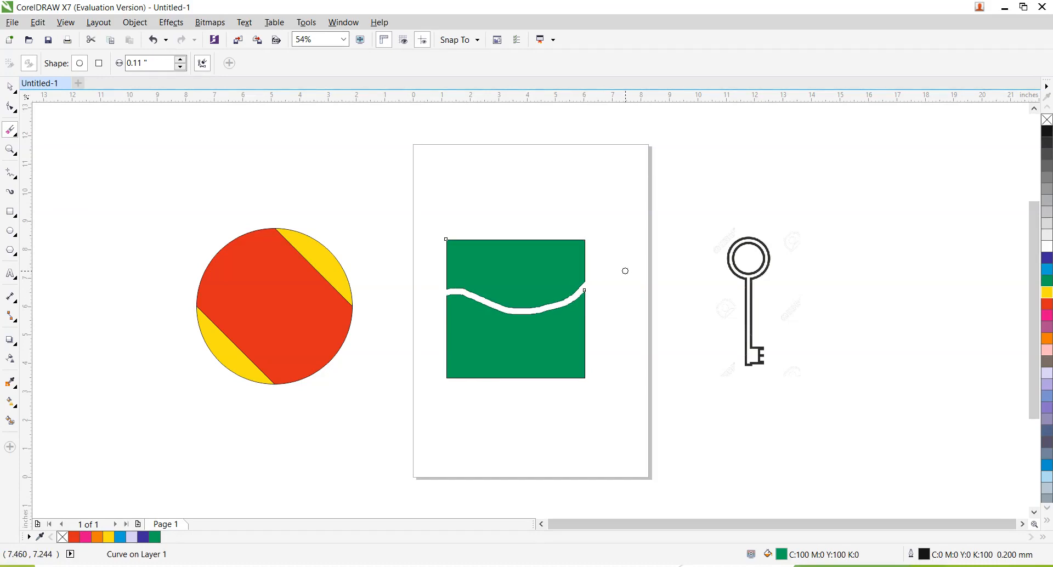
{"action": "key", "text": "ctrl+z"}
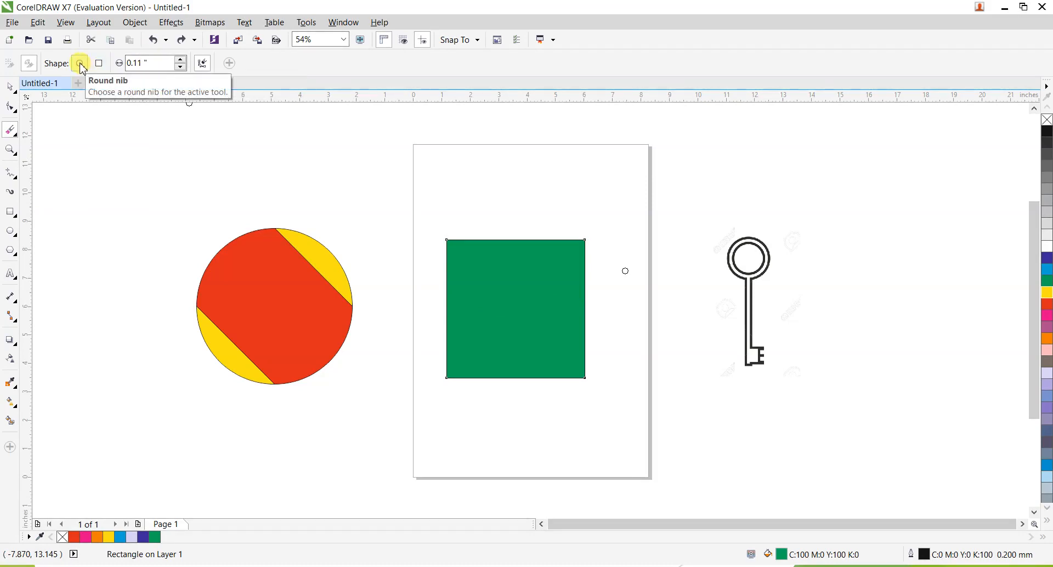
Step: Try the Eraser's square nib on the green square with vertical strips and an X shape, undoing every erasure
{"action": "left_click", "coordinate": [95, 68]}
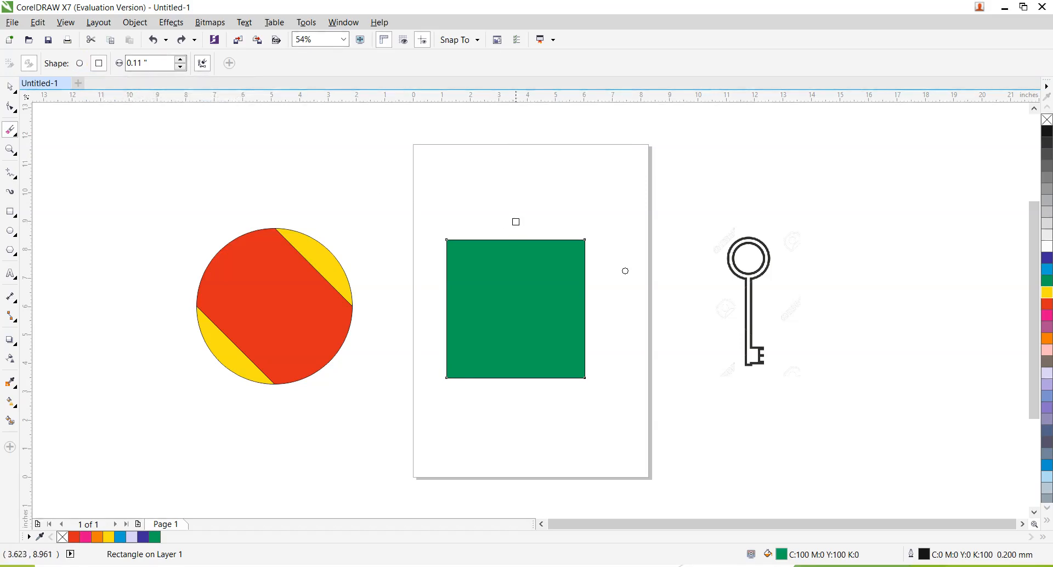
{"action": "left_click_drag", "start_coordinate": [518, 290], "coordinate": [515, 387]}
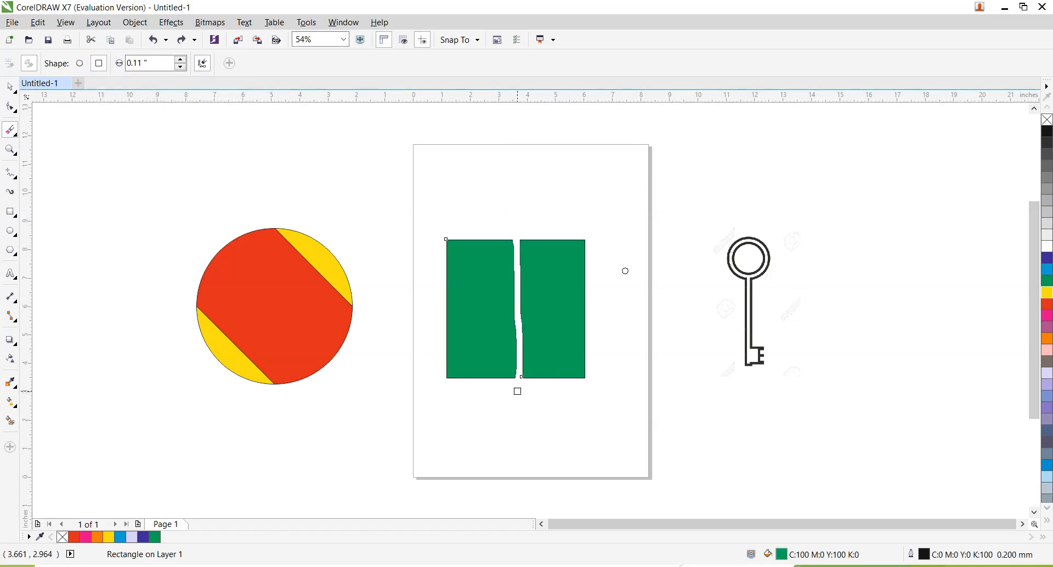
{"action": "key", "text": "ctrl+z"}
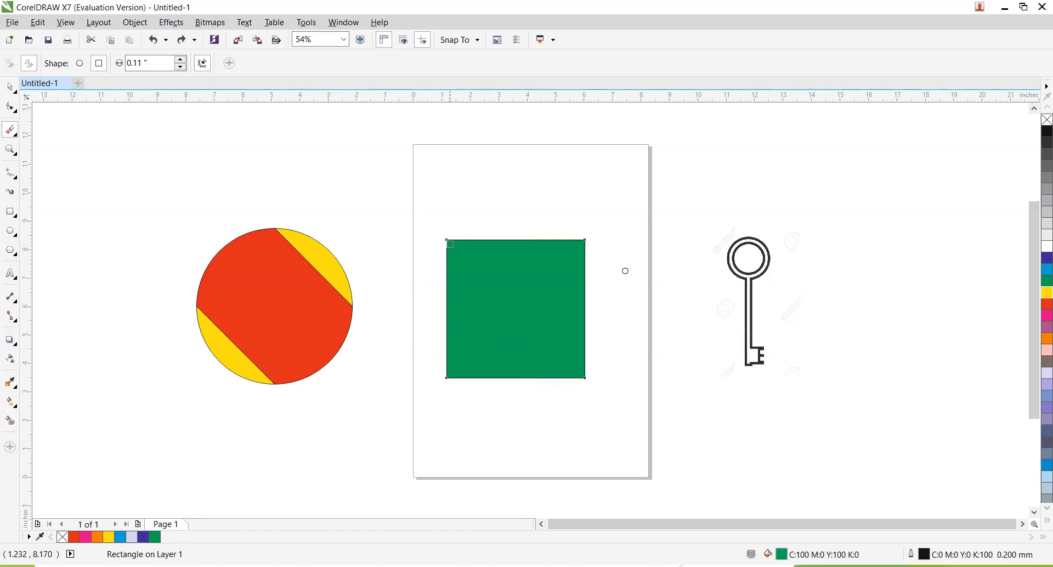
{"action": "mouse_move", "coordinate": [496, 248]}
{"action": "left_mouse_down"}
{"action": "mouse_move", "coordinate": [482, 393]}
{"action": "mouse_move", "coordinate": [476, 379]}
{"action": "left_mouse_up"}
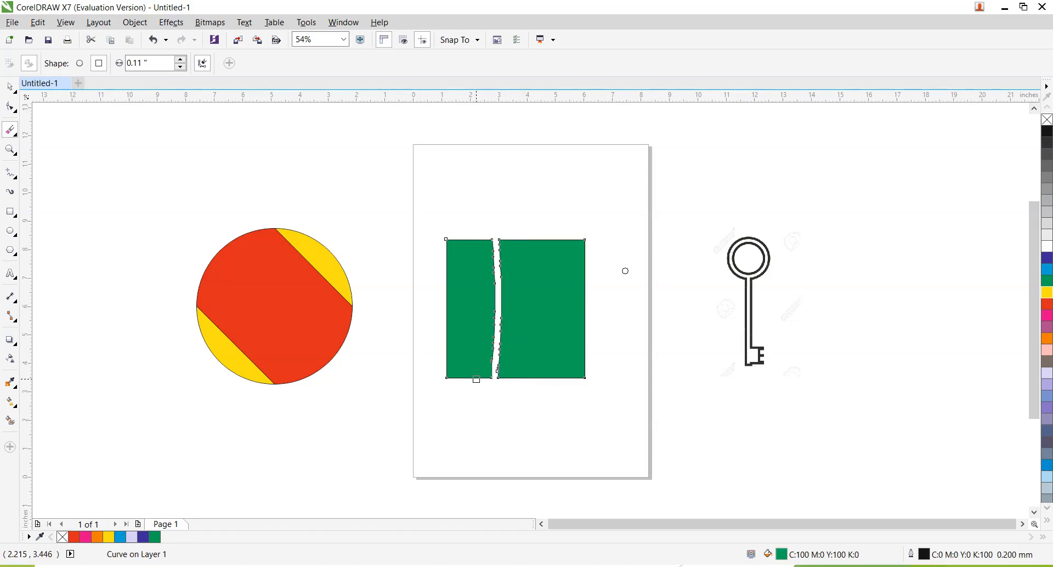
{"action": "key", "text": "ctrl+z"}
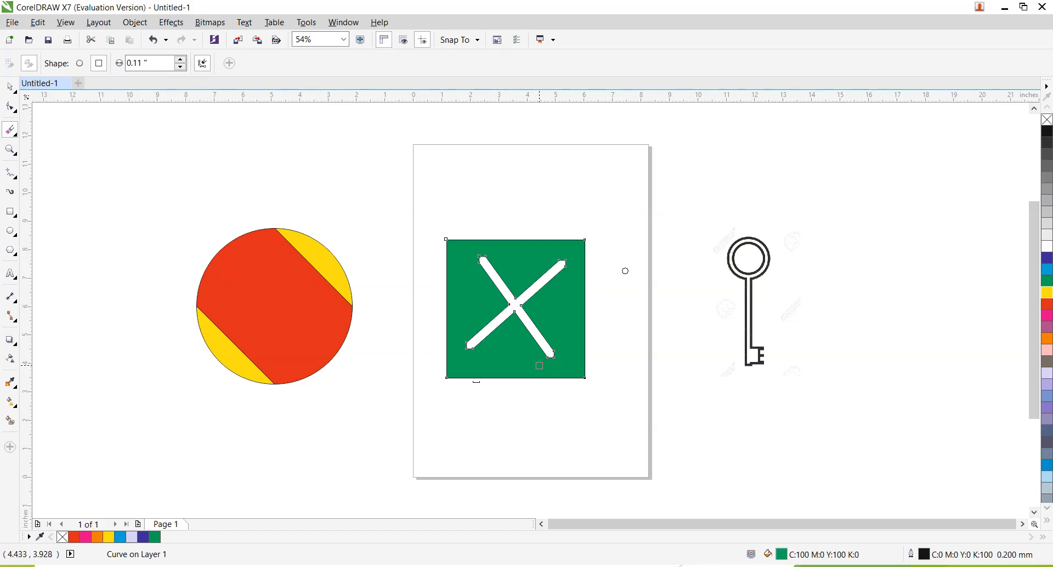
{"action": "key", "text": "ctrl+z"}
{"action": "key", "text": "ctrl+z"}
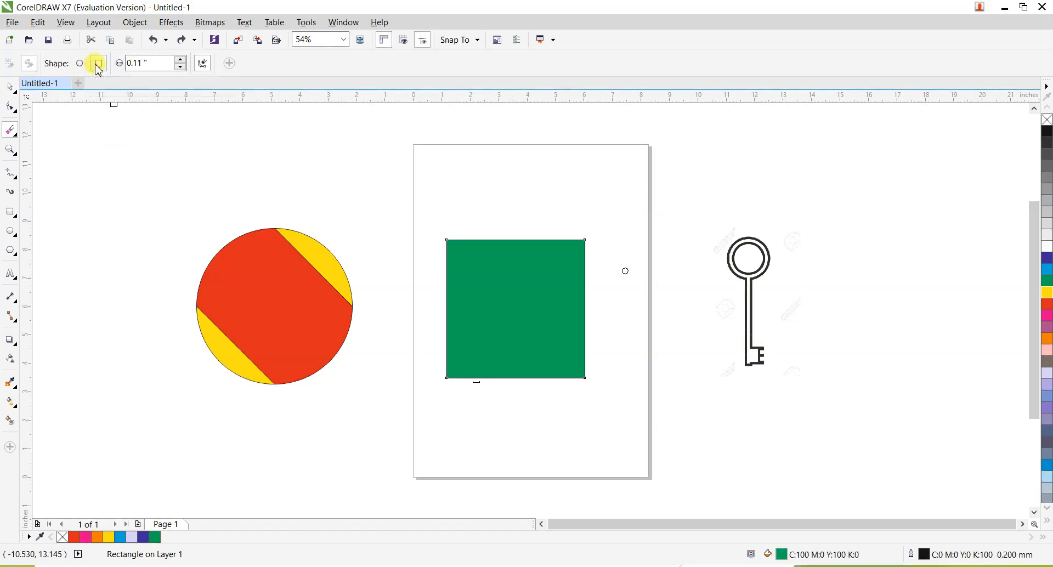
Step: Select the cut circle, the green square and the key image together and delete them
{"action": "double_click", "coordinate": [10, 87]}
{"action": "left_click_drag", "start_coordinate": [130, 148], "coordinate": [867, 462]}
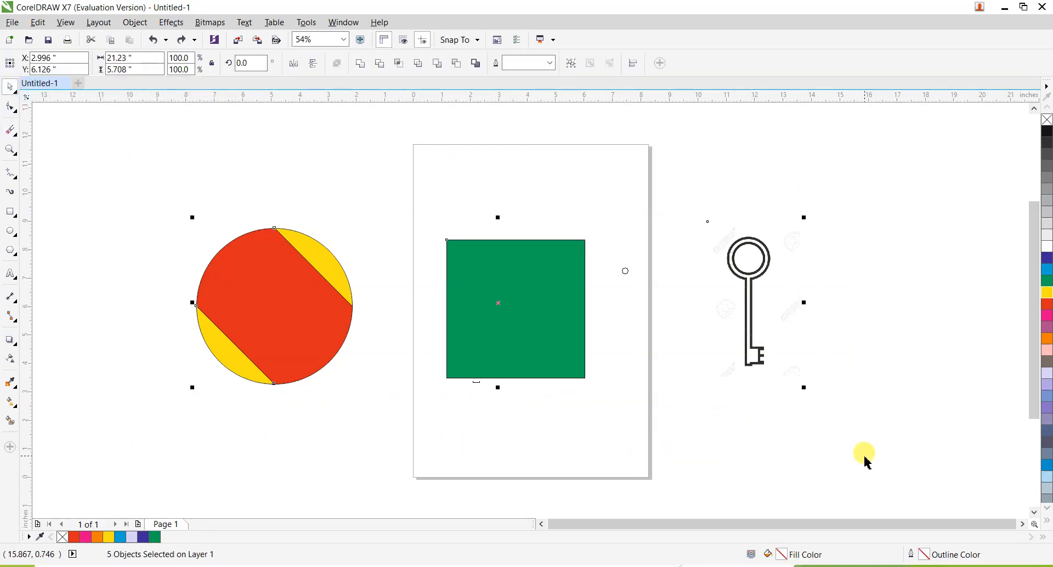
{"action": "key", "text": "Delete"}
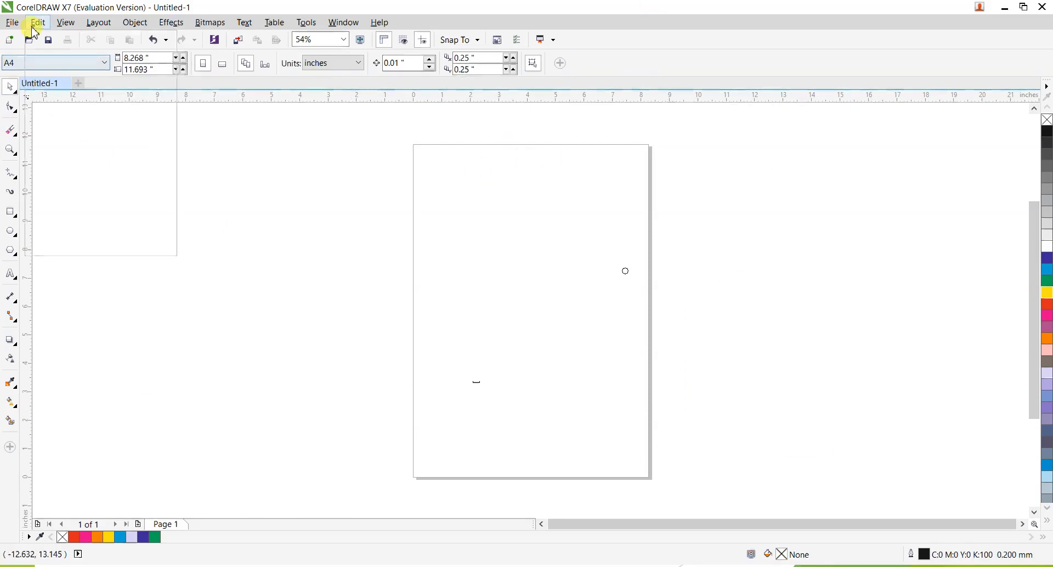
Step: Import image5 from the CorelDraw Files folder and place it in the drawing at its original size
{"action": "left_click", "coordinate": [13, 22]}
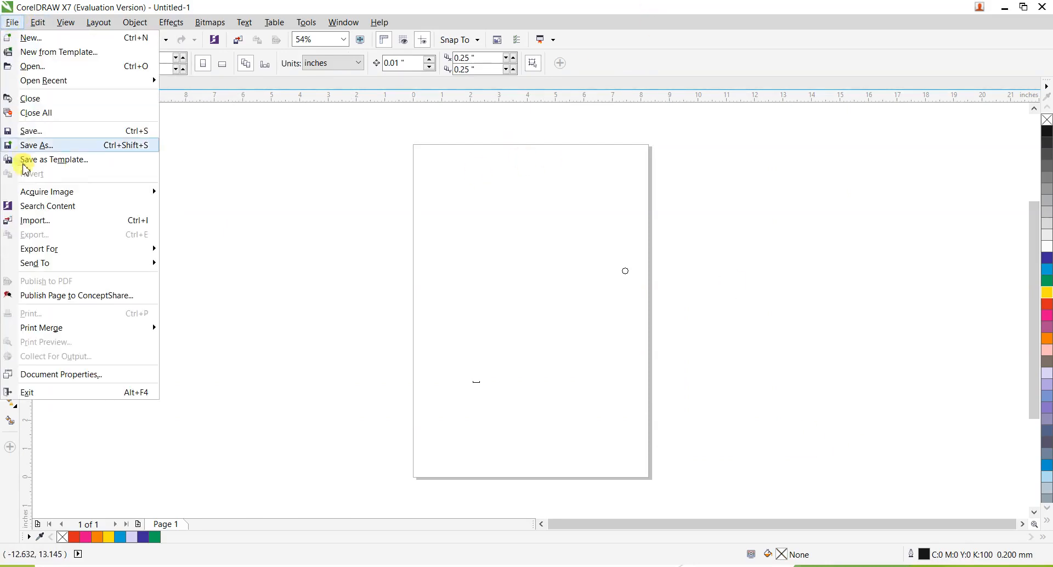
{"action": "left_click", "coordinate": [40, 222]}
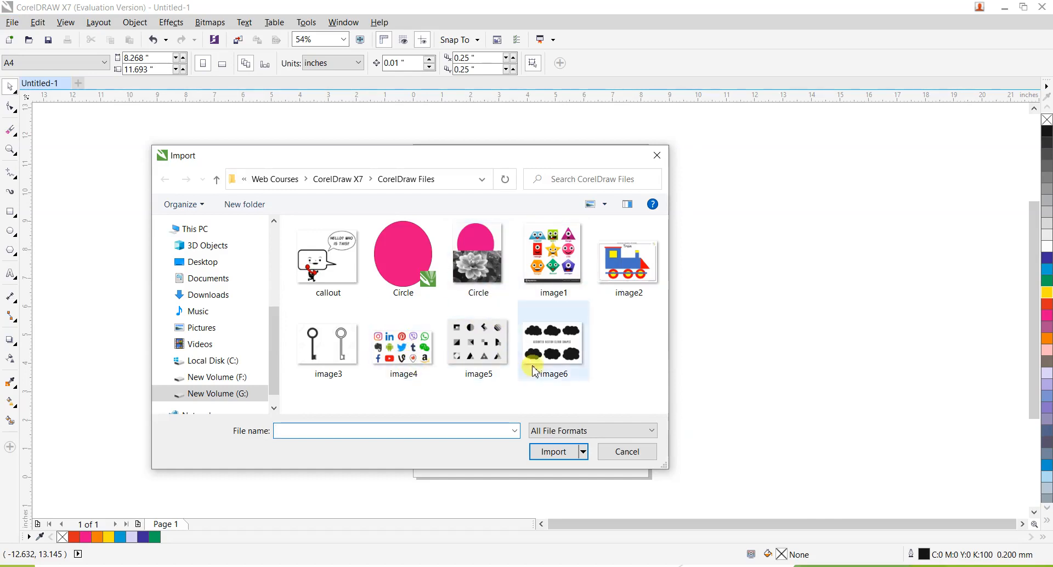
{"action": "left_click", "coordinate": [476, 345]}
{"action": "left_click", "coordinate": [554, 470]}
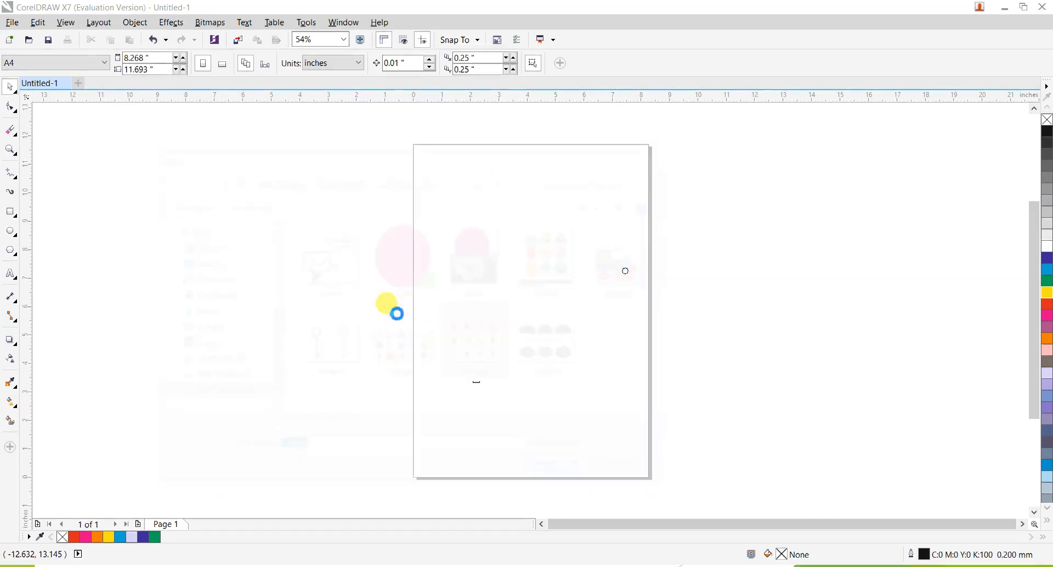
{"action": "left_click", "coordinate": [366, 250]}
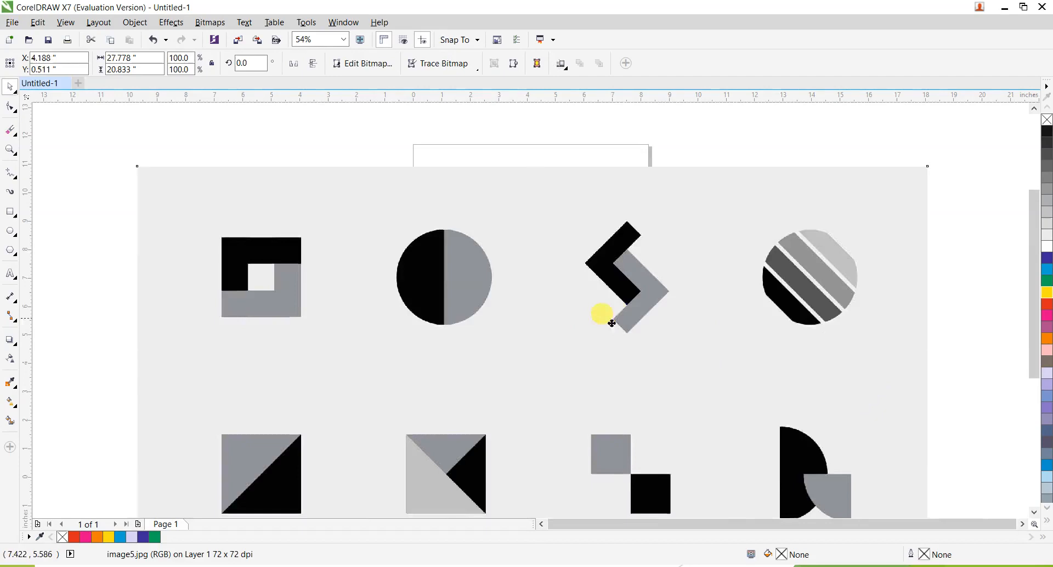
Step: Scale the imported image down to about 18.65 by 13.99 inches and move it to the left, leaving space beside the page
{"action": "left_click_drag", "start_coordinate": [601, 306], "coordinate": [486, 314]}
{"action": "left_click_drag", "start_coordinate": [807, 194], "coordinate": [555, 358]}
{"action": "left_click_drag", "start_coordinate": [454, 405], "coordinate": [336, 366]}
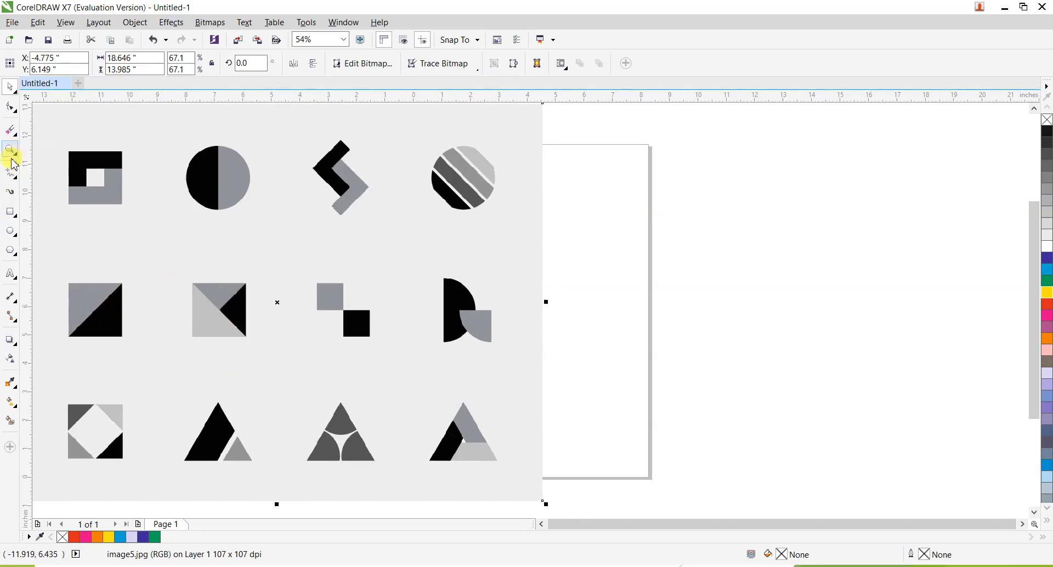
Step: Draw a square about 2.24 inches wide right of the page and fill it with 30% black
{"action": "left_click", "coordinate": [11, 212]}
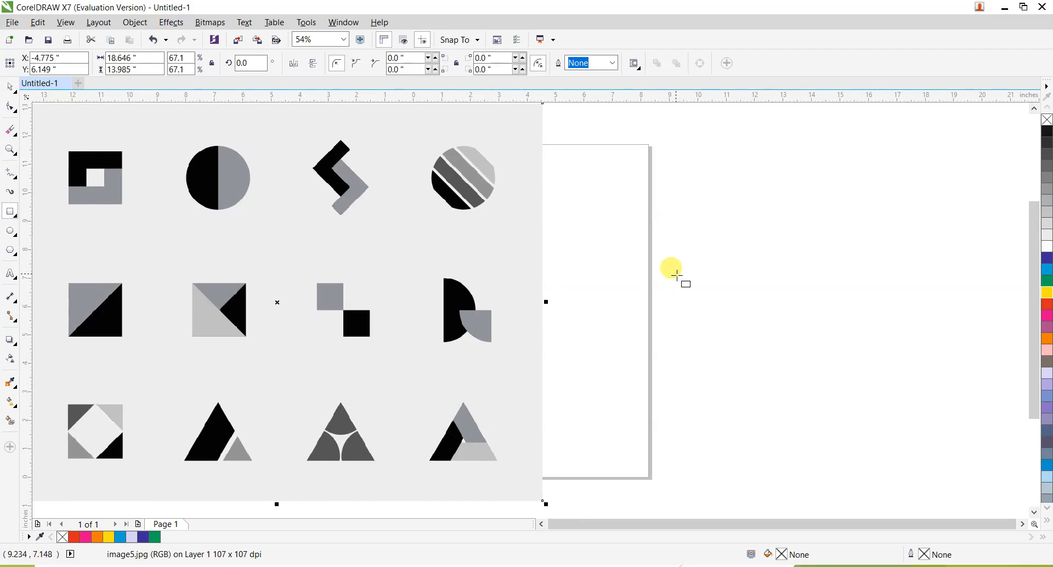
{"action": "left_click_drag", "start_coordinate": [677, 275], "coordinate": [740, 332]}
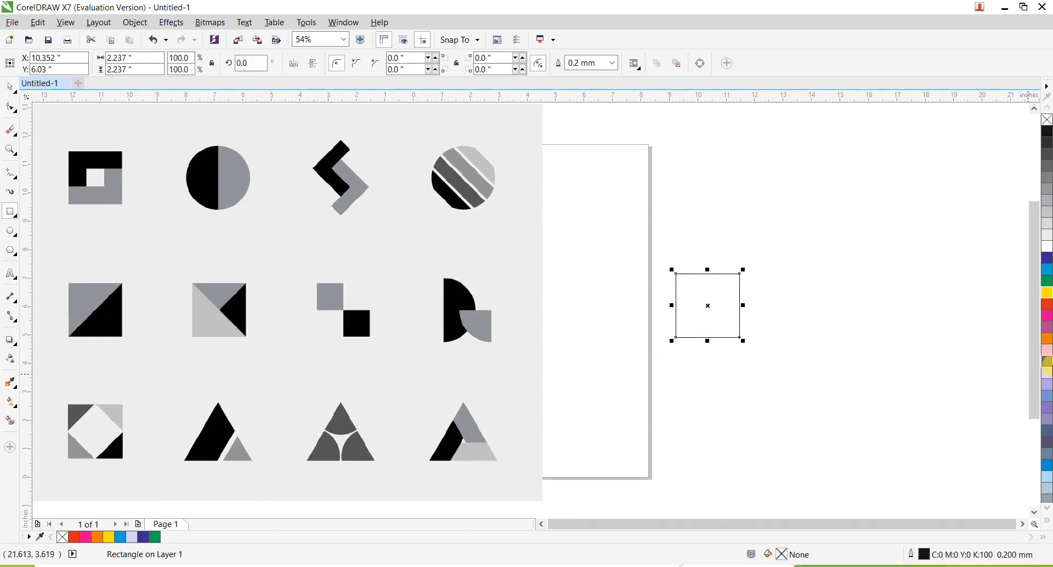
{"action": "left_click", "coordinate": [1047, 521]}
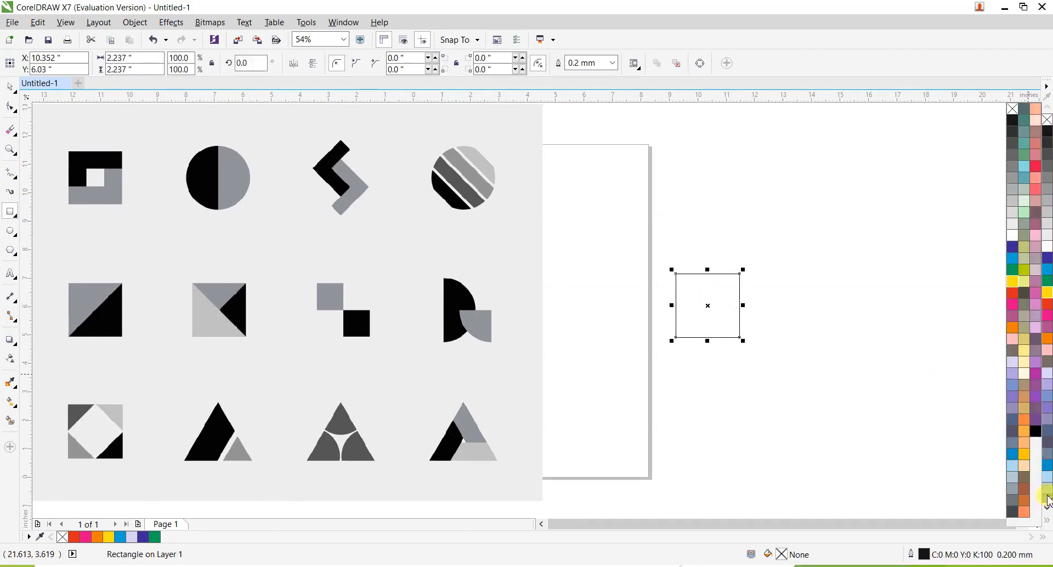
{"action": "left_click", "coordinate": [1023, 367]}
{"action": "left_click_drag", "start_coordinate": [1018, 256], "coordinate": [1014, 201]}
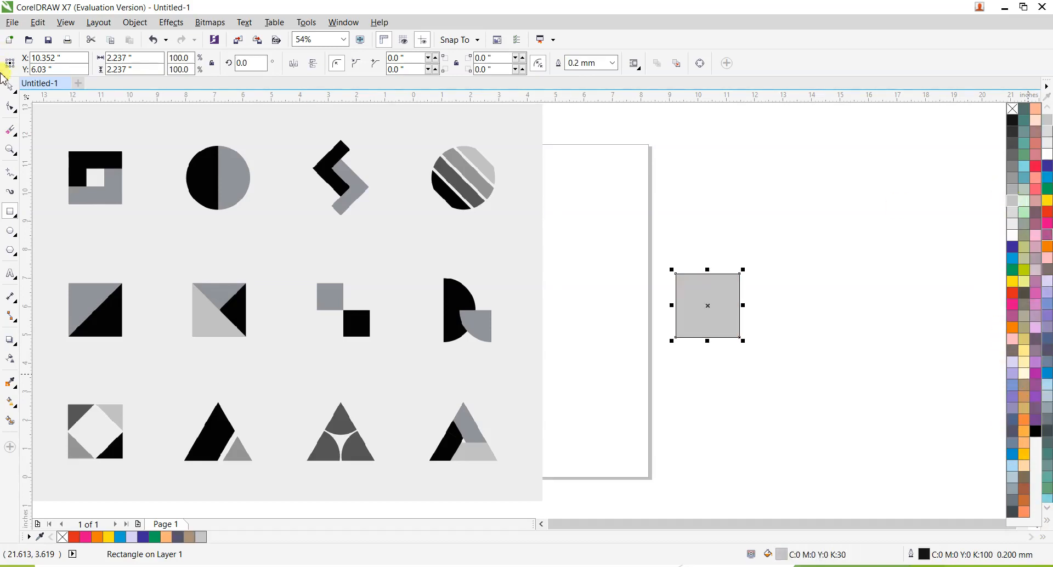
Step: Cut the grey square with the Knife tool along the diagonal from its upper-left to its lower-right corner
{"action": "left_click", "coordinate": [14, 91]}
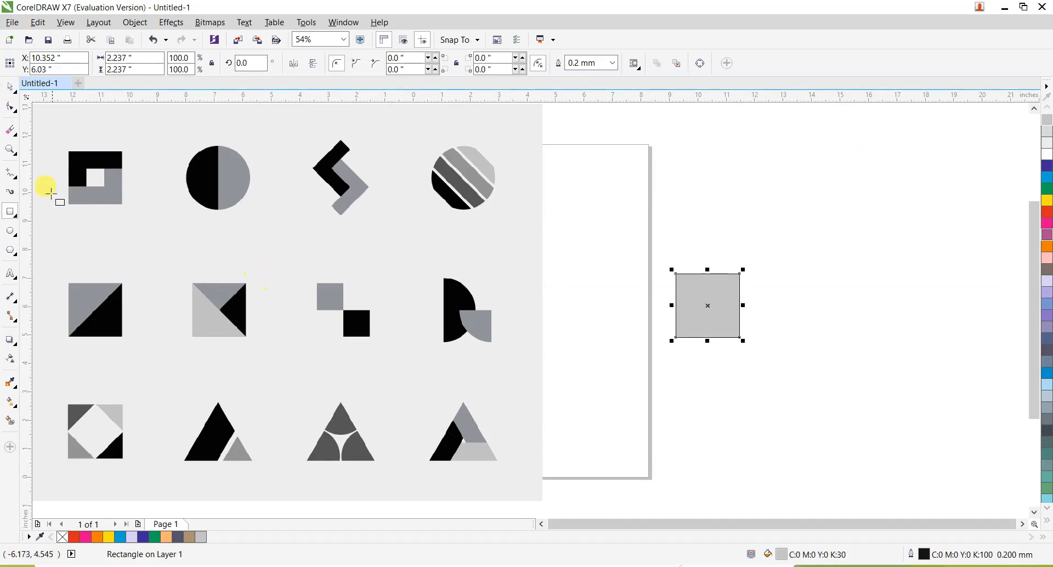
{"action": "left_click", "coordinate": [12, 134]}
{"action": "left_click", "coordinate": [48, 139]}
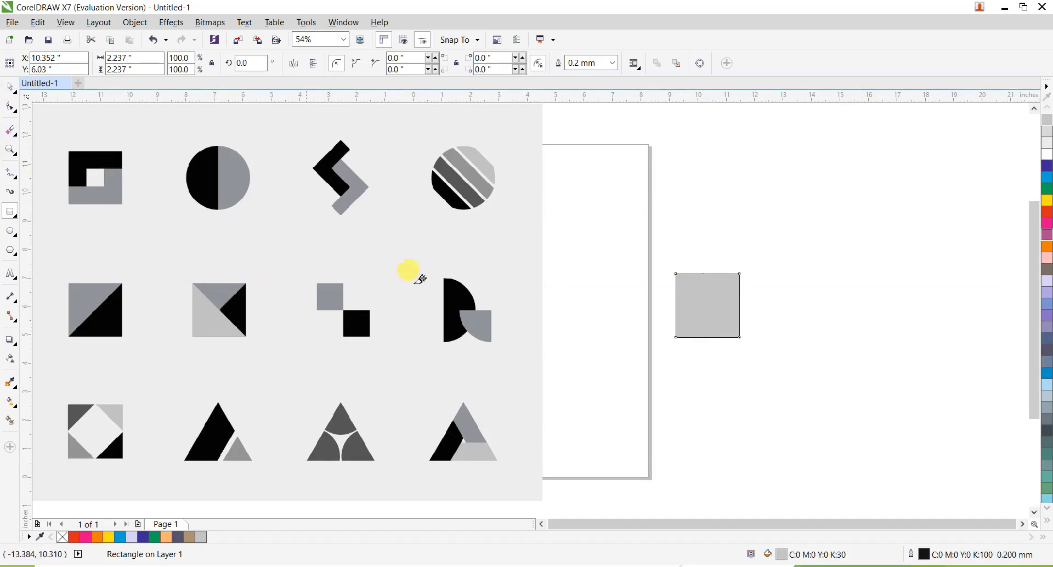
{"action": "mouse_move", "coordinate": [676, 273]}
{"action": "left_mouse_down"}
{"action": "mouse_move", "coordinate": [741, 333]}
{"action": "mouse_move", "coordinate": [737, 387]}
{"action": "left_mouse_up"}
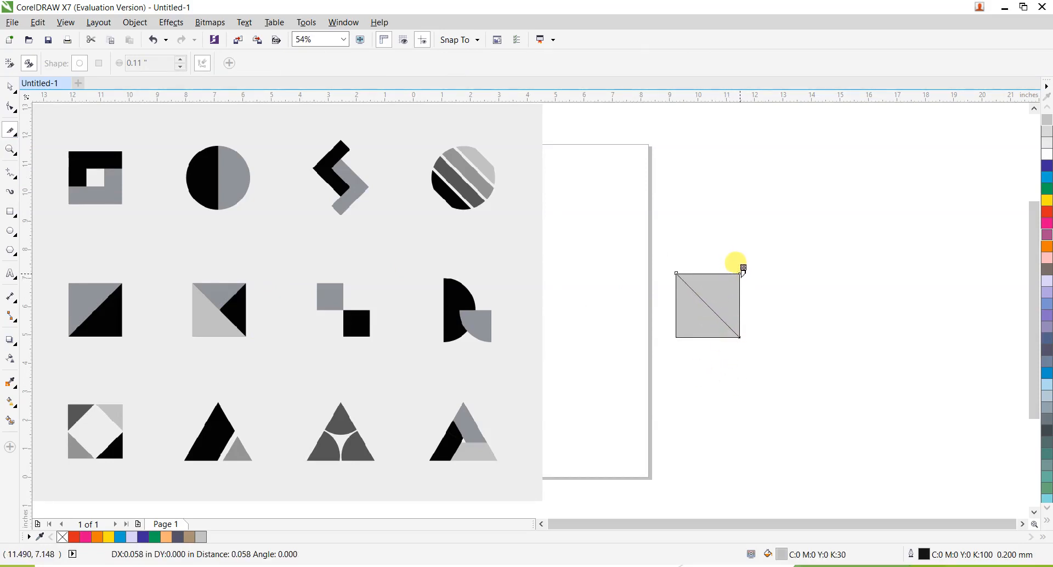
Step: Cut the upper-right half of the square with the Knife tool between its upper-right corner and the diagonal's midpoint
{"action": "left_click", "coordinate": [741, 272]}
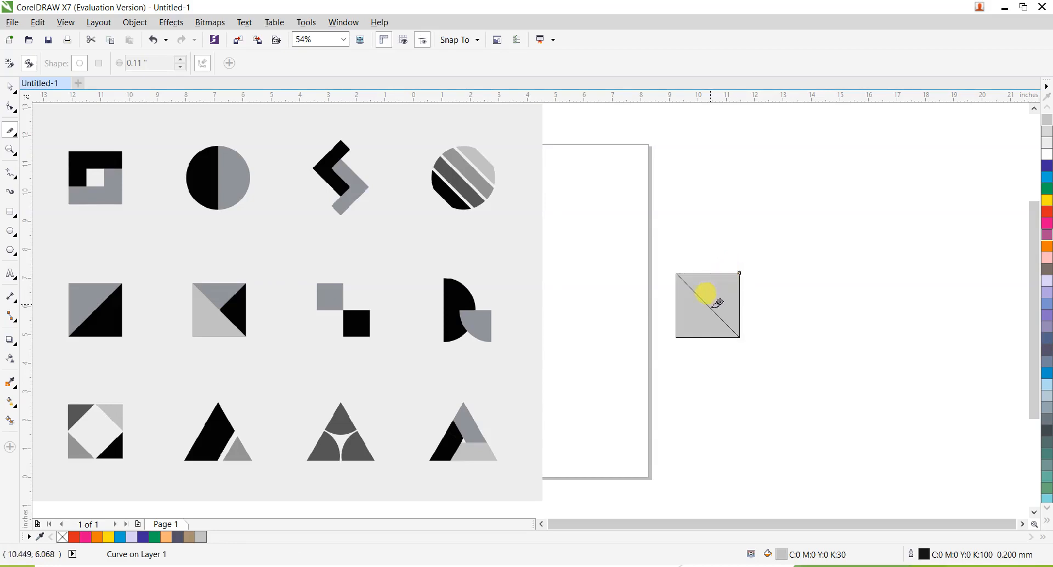
{"action": "left_click", "coordinate": [710, 307]}
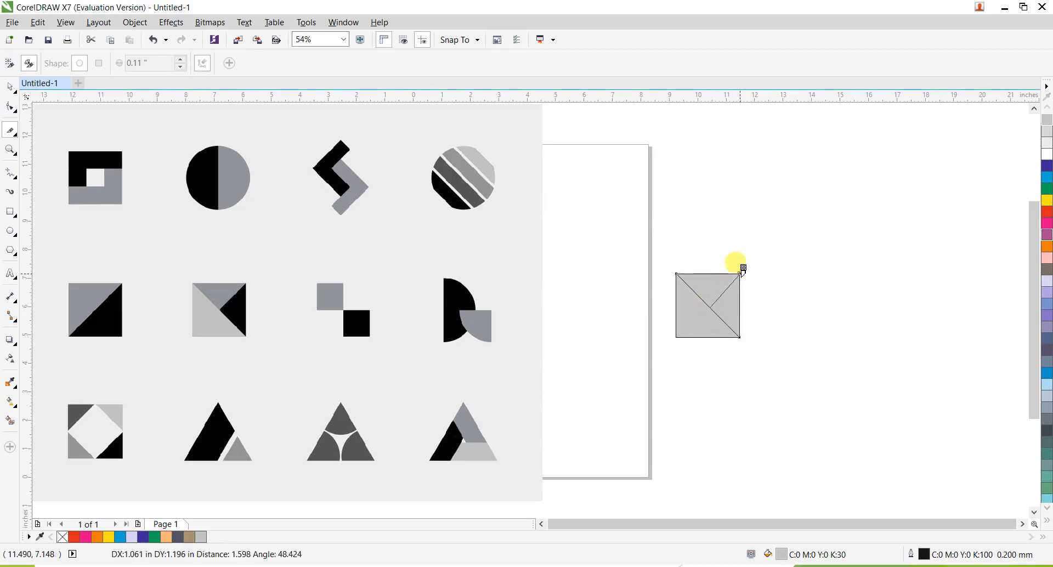
{"action": "left_click", "coordinate": [741, 313]}
Step: Set the fill and outline of the right triangular segment of the square to 90% black
{"action": "left_click", "coordinate": [11, 88]}
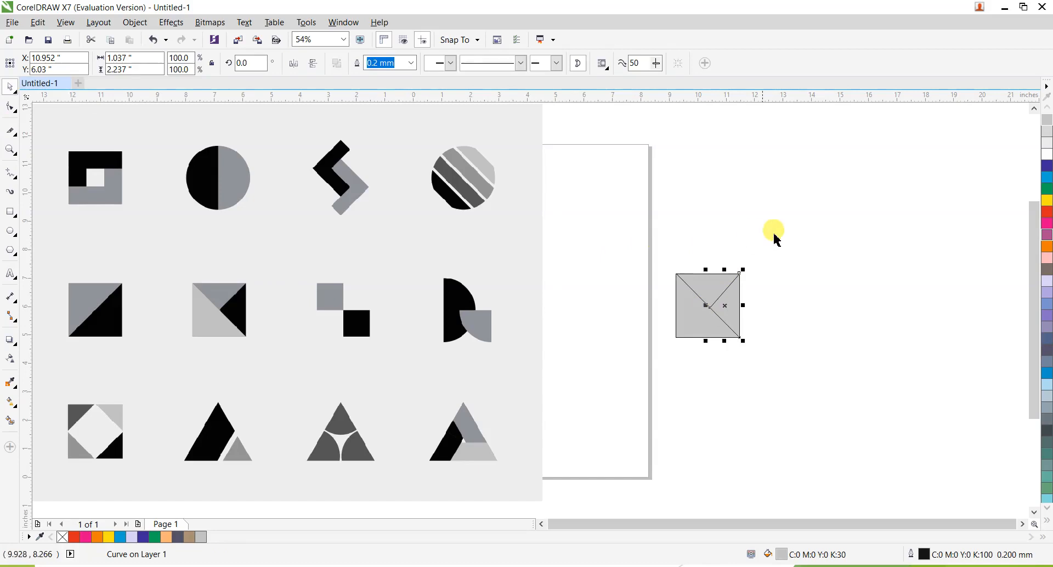
{"action": "left_click", "coordinate": [783, 236]}
{"action": "left_click", "coordinate": [739, 322]}
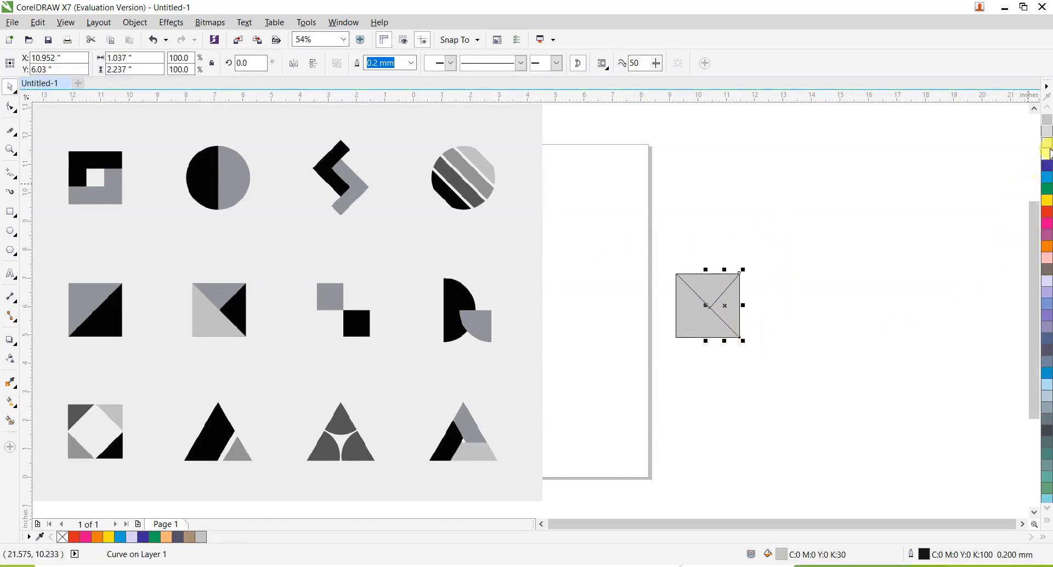
{"action": "left_click", "coordinate": [1048, 522]}
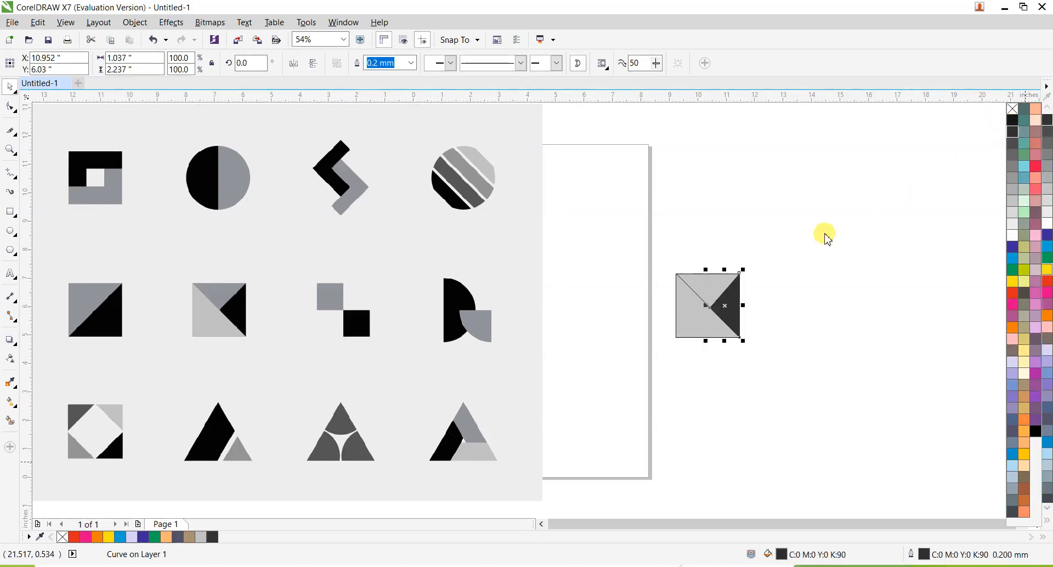
Step: Set the fill and outline of the divided square's upper triangle to 40% black
{"action": "left_click", "coordinate": [710, 274]}
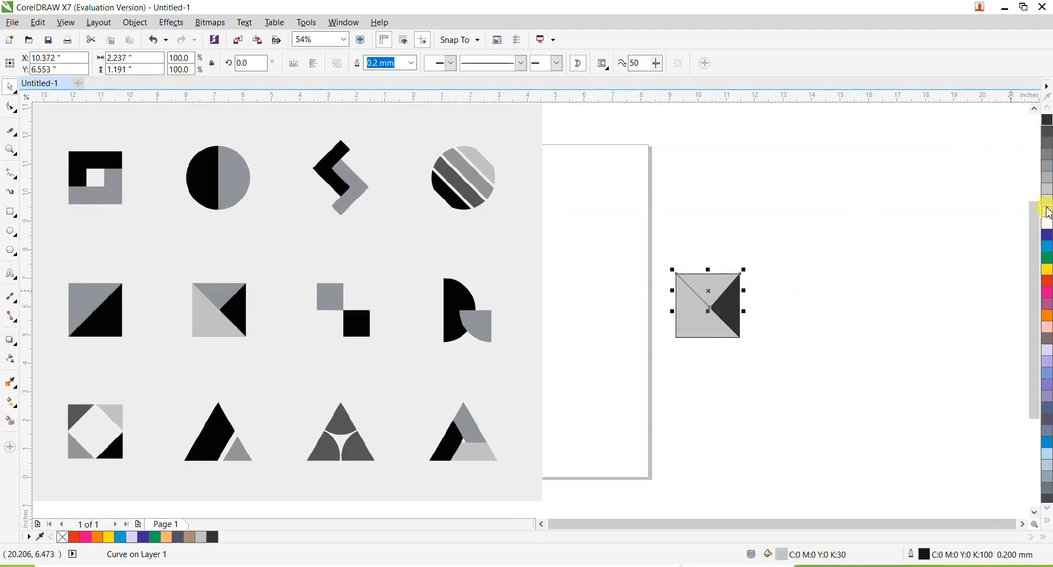
{"action": "left_click", "coordinate": [1050, 184]}
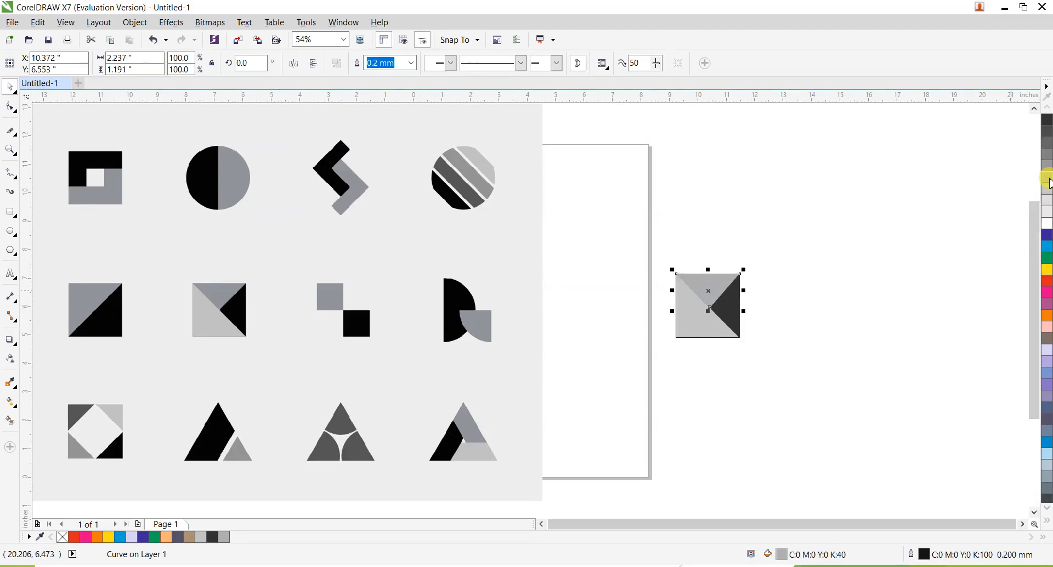
{"action": "left_click", "coordinate": [873, 277]}
Step: Remove the outline from the large lower-left triangle of the divided square
{"action": "left_click", "coordinate": [679, 324]}
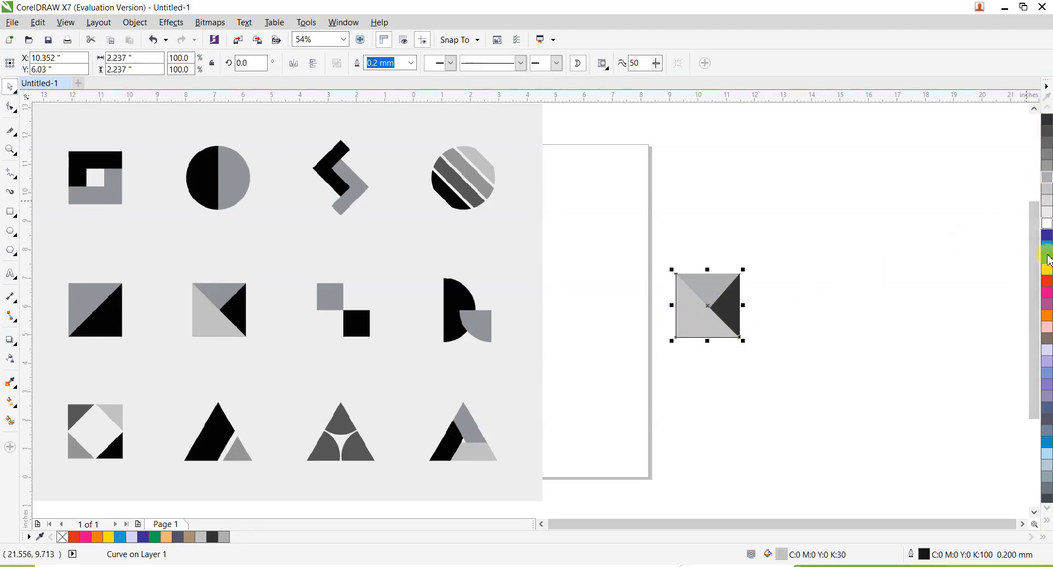
{"action": "left_click", "coordinate": [1048, 523]}
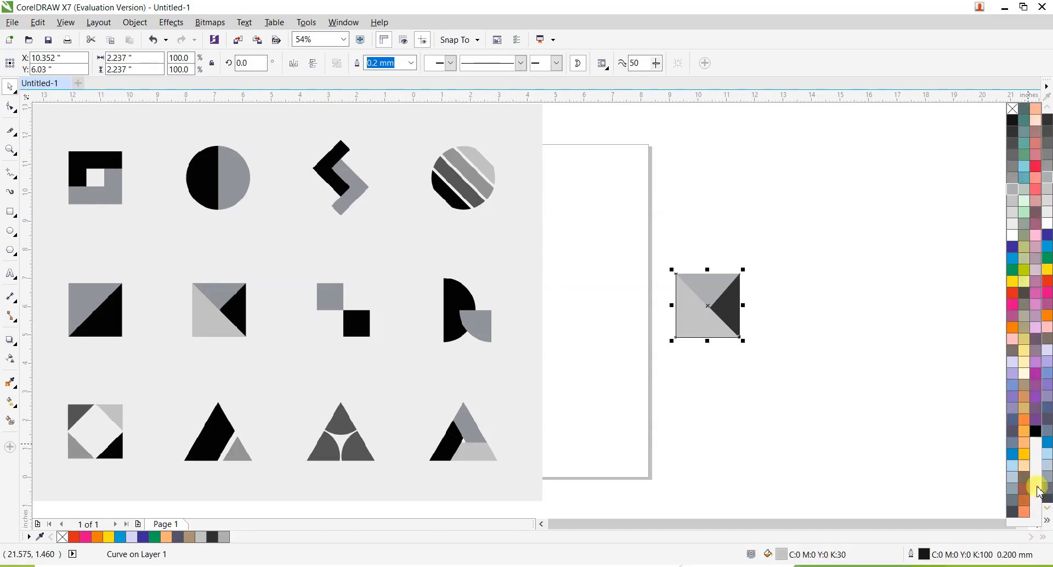
{"action": "right_click", "coordinate": [1015, 112]}
{"action": "left_click", "coordinate": [825, 228]}
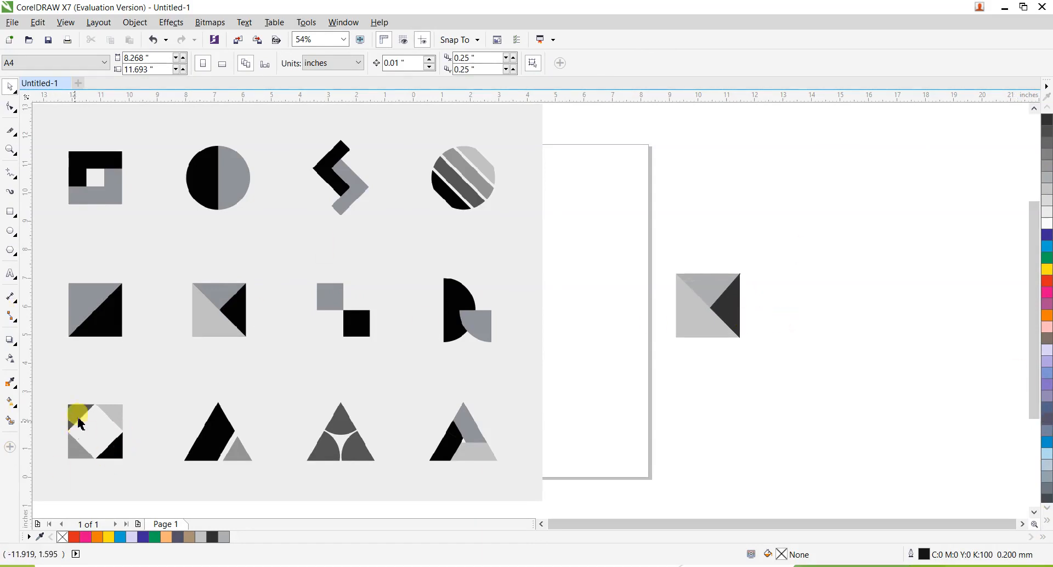
Step: Draw a square about 2.04 inches wide above and to the right of the grey one, and activate the Knife tool
{"action": "left_click", "coordinate": [9, 212]}
{"action": "left_click_drag", "start_coordinate": [779, 229], "coordinate": [837, 289]}
{"action": "left_click", "coordinate": [10, 88]}
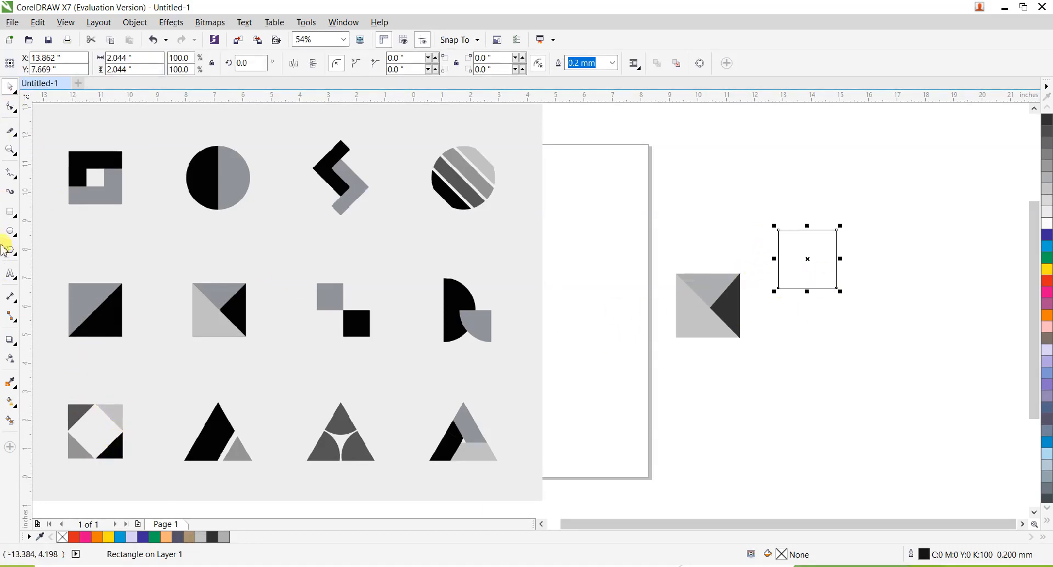
{"action": "left_click", "coordinate": [10, 131]}
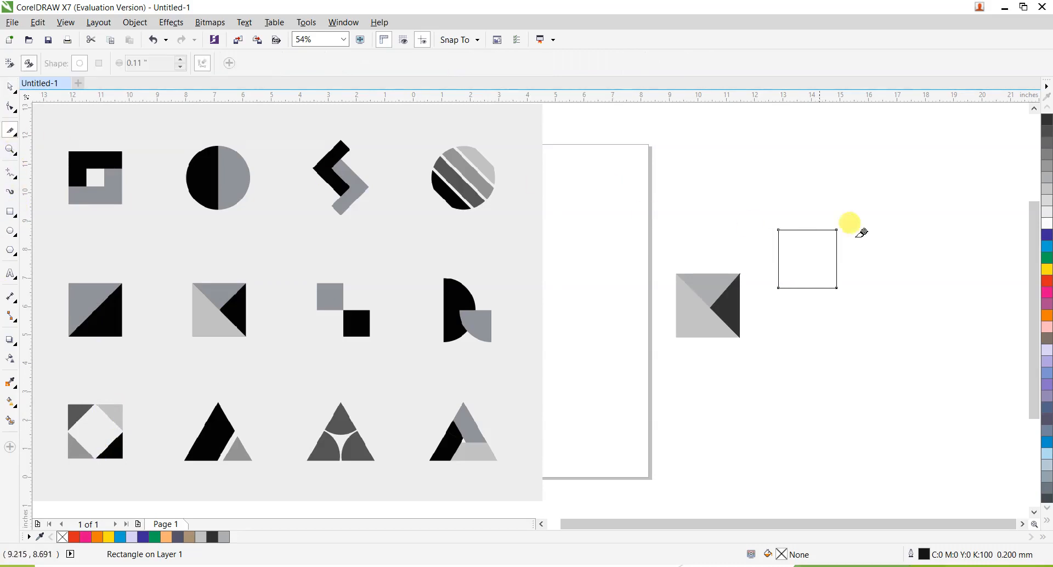
{"action": "left_click", "coordinate": [803, 225]}
{"action": "left_click", "coordinate": [779, 253]}
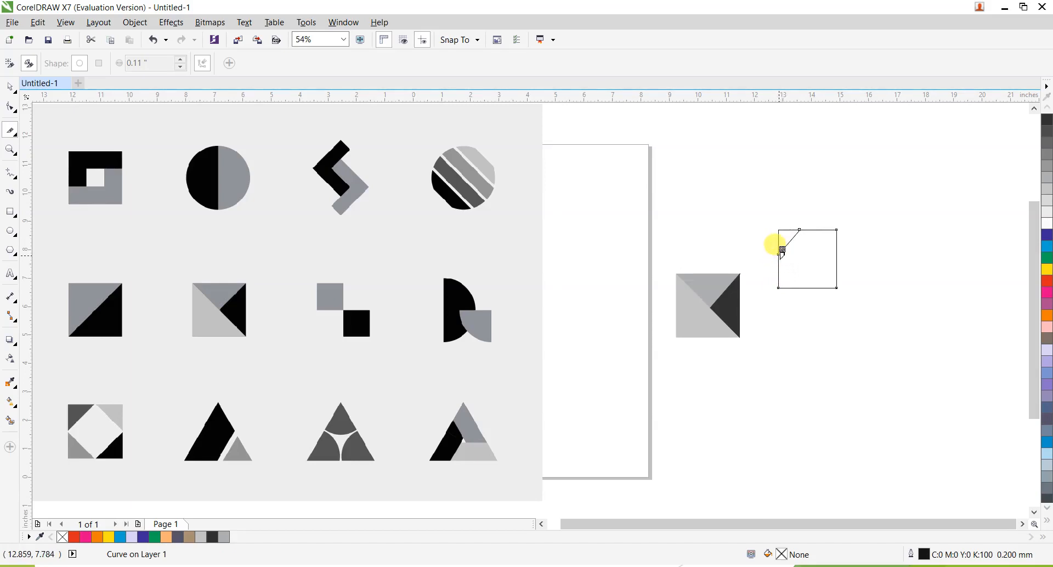
{"action": "key", "text": "ctrl+z"}
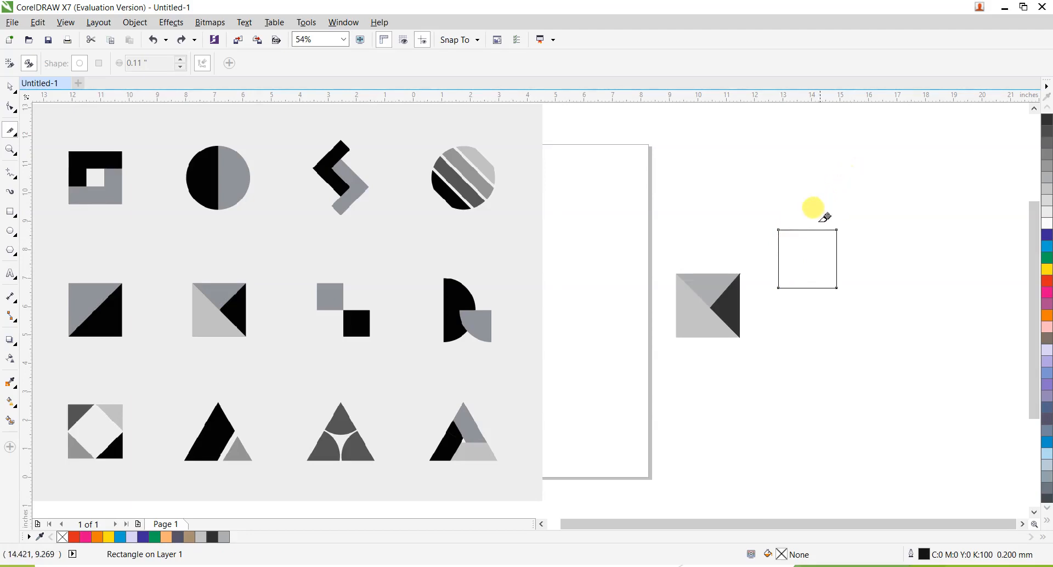
Step: Cut off the new square's four corners with the Knife tool between its edge midpoints, forming a central diamond
{"action": "left_click_drag", "start_coordinate": [809, 229], "coordinate": [588, 268]}
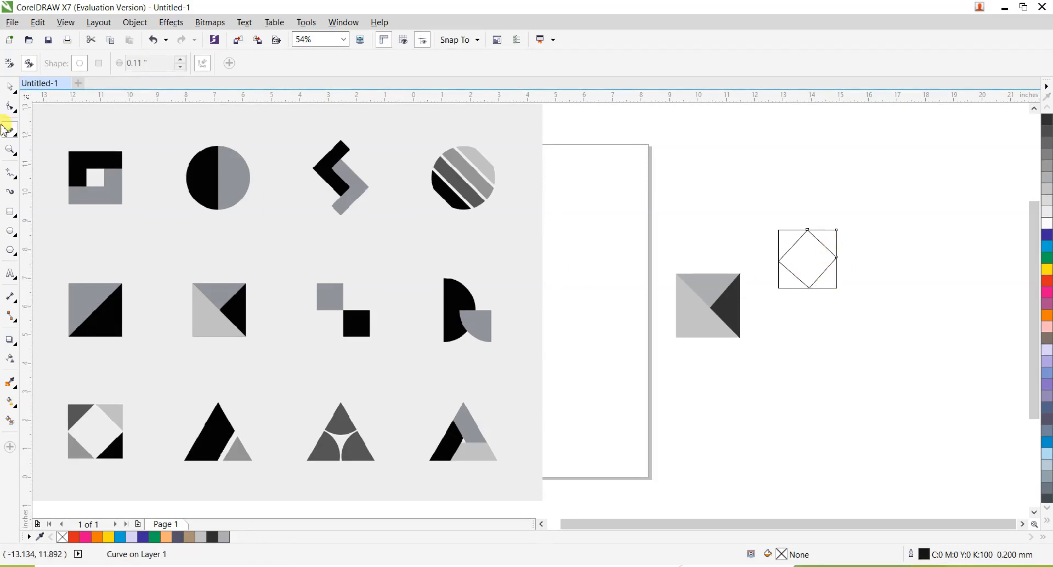
{"action": "left_click", "coordinate": [11, 89]}
{"action": "left_click", "coordinate": [838, 336]}
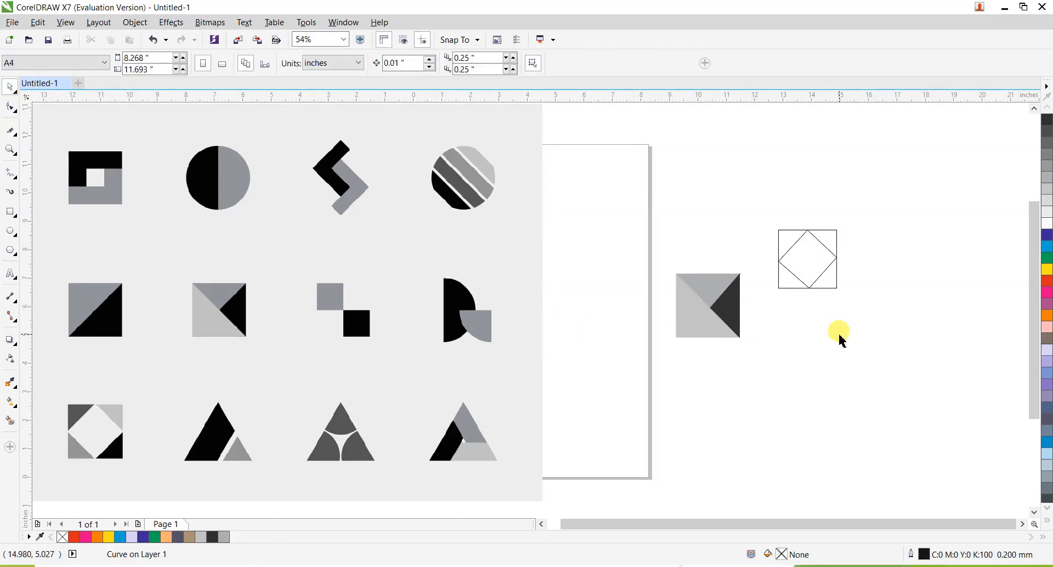
Step: Colour the fill and outline of the upper-left corner triangle 60% black and the lower-right one 90% black
{"action": "left_click", "coordinate": [796, 263]}
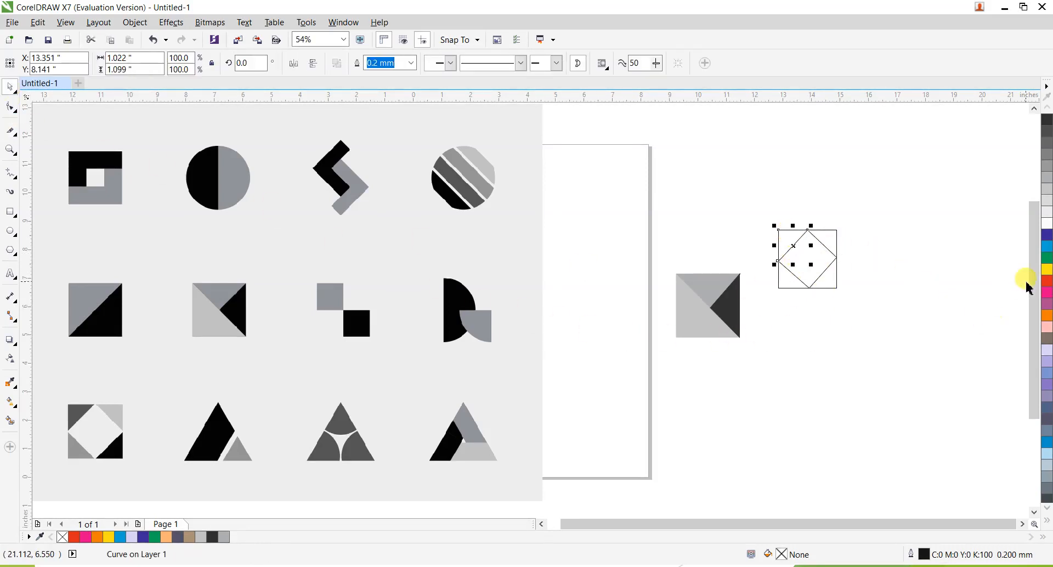
{"action": "left_click", "coordinate": [1046, 147]}
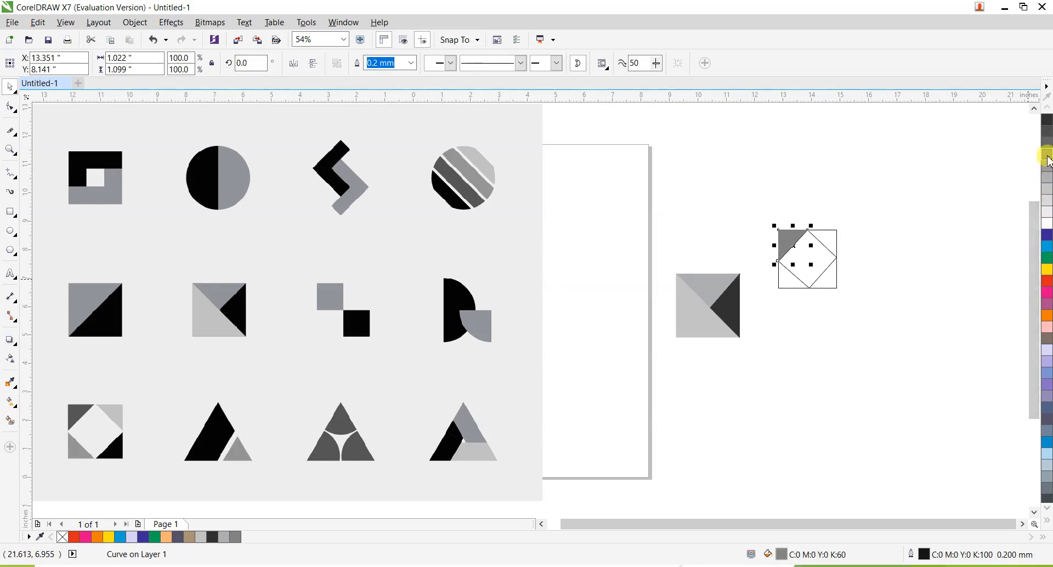
{"action": "left_click", "coordinate": [826, 273]}
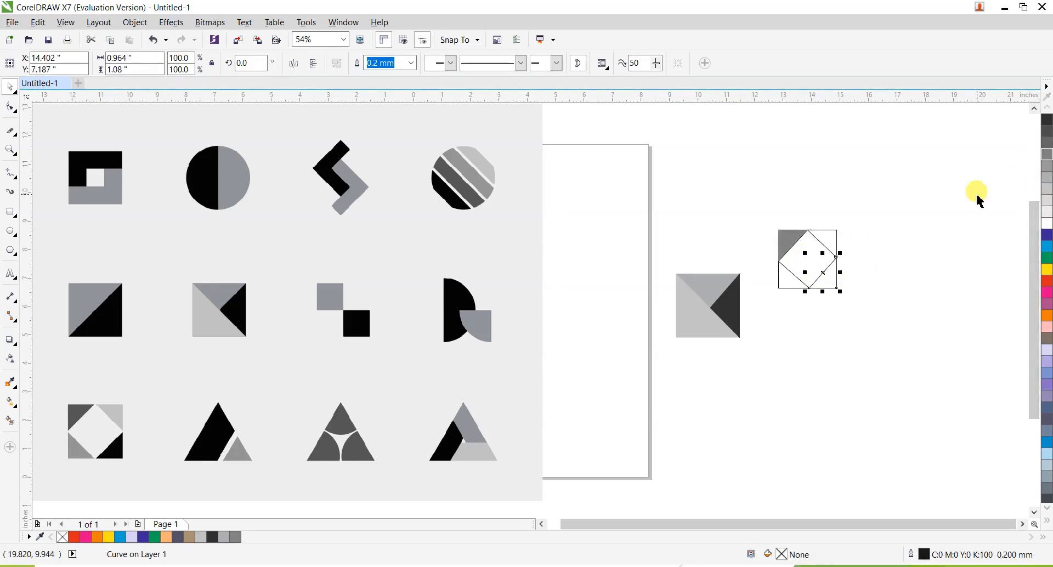
{"action": "left_click", "coordinate": [1047, 130]}
Step: Colour the fill and outline of the upper-right corner triangle 10% black and the lower-left one 30% black
{"action": "left_click", "coordinate": [830, 232]}
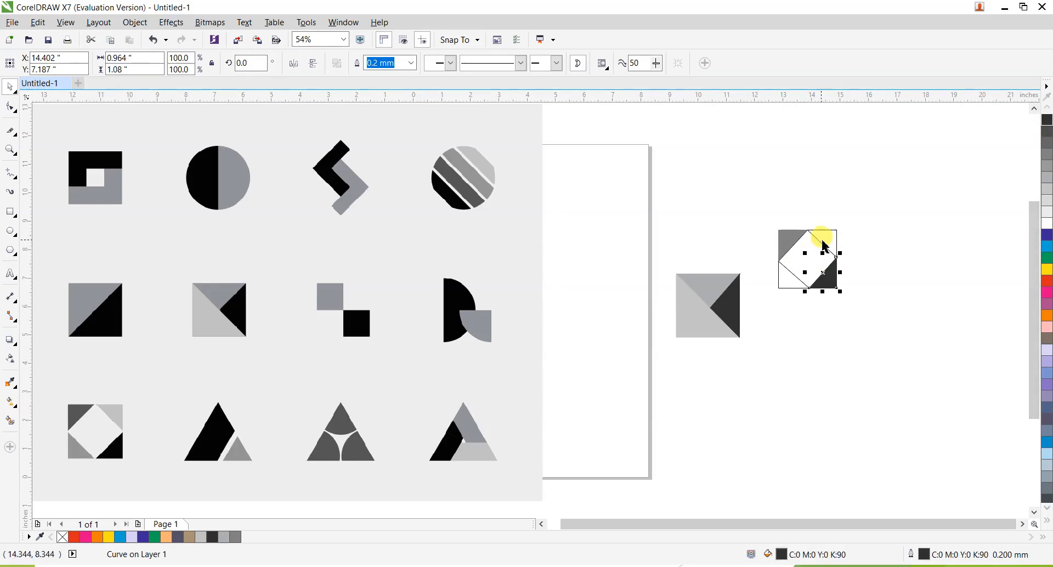
{"action": "left_click", "coordinate": [1047, 212]}
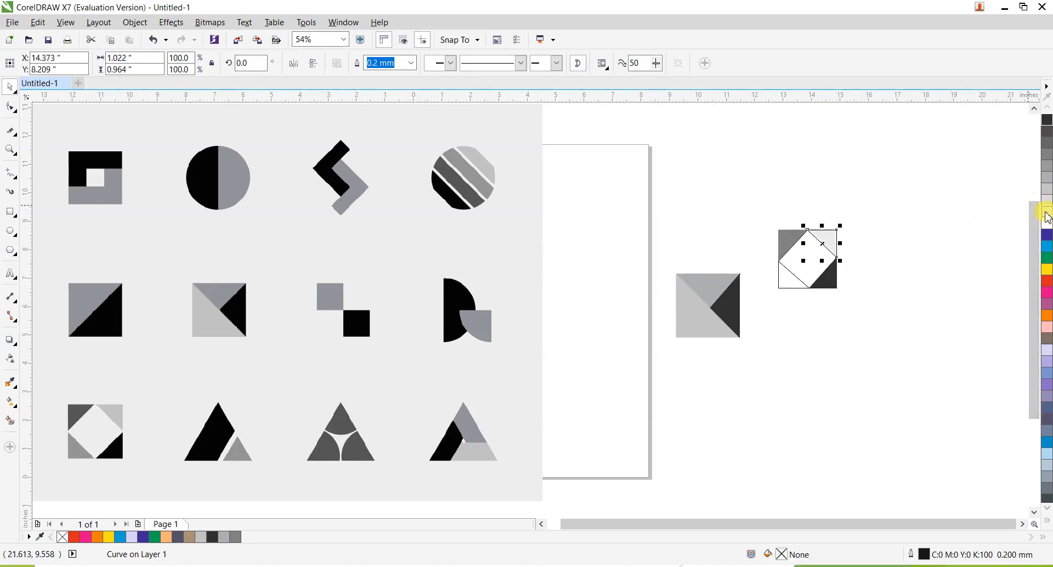
{"action": "left_click", "coordinate": [792, 279]}
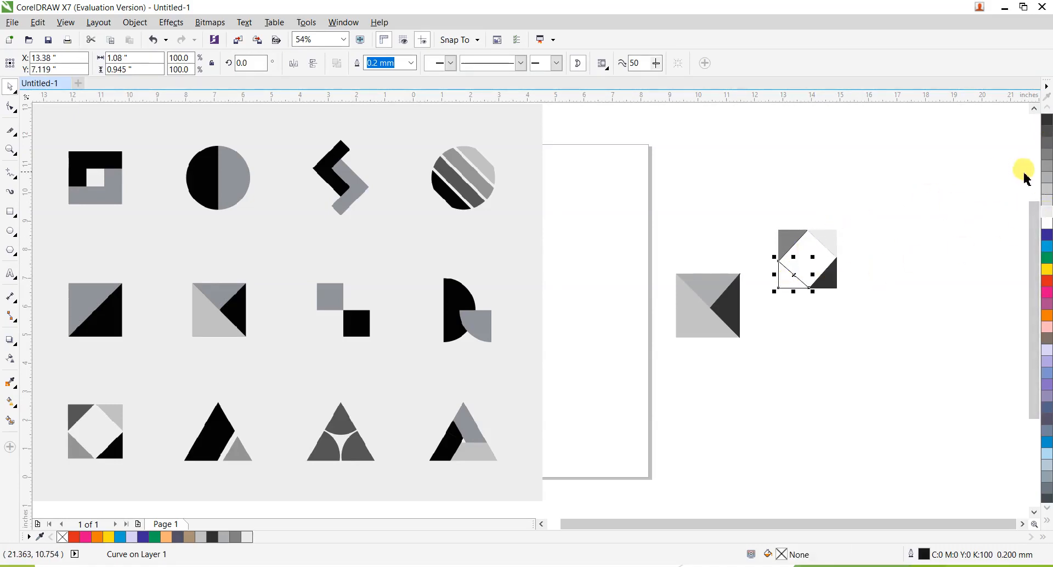
{"action": "left_click", "coordinate": [1049, 192]}
{"action": "left_click", "coordinate": [905, 243]}
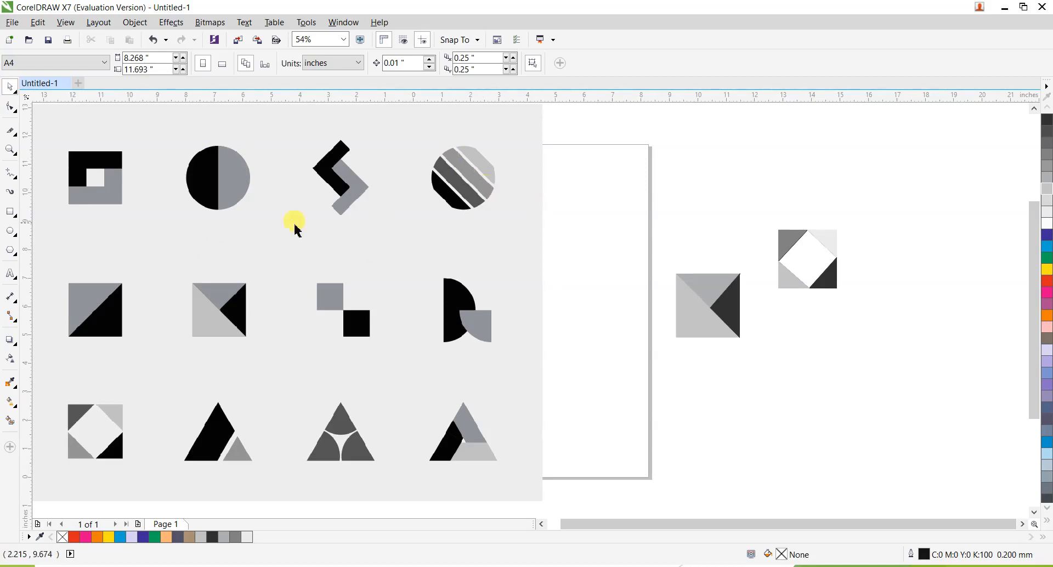
Step: Draw a circle about 3.45 inches in diameter below the diamond square, and set the Eraser tool's nib size to 0.05 inches
{"action": "left_click", "coordinate": [12, 233]}
{"action": "left_click_drag", "start_coordinate": [798, 335], "coordinate": [872, 431]}
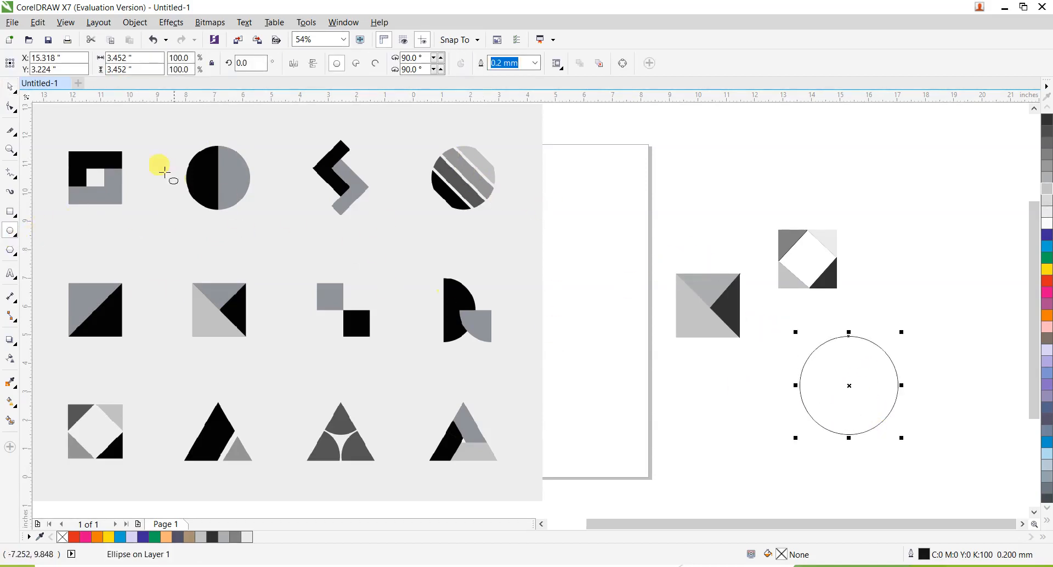
{"action": "left_click", "coordinate": [15, 134]}
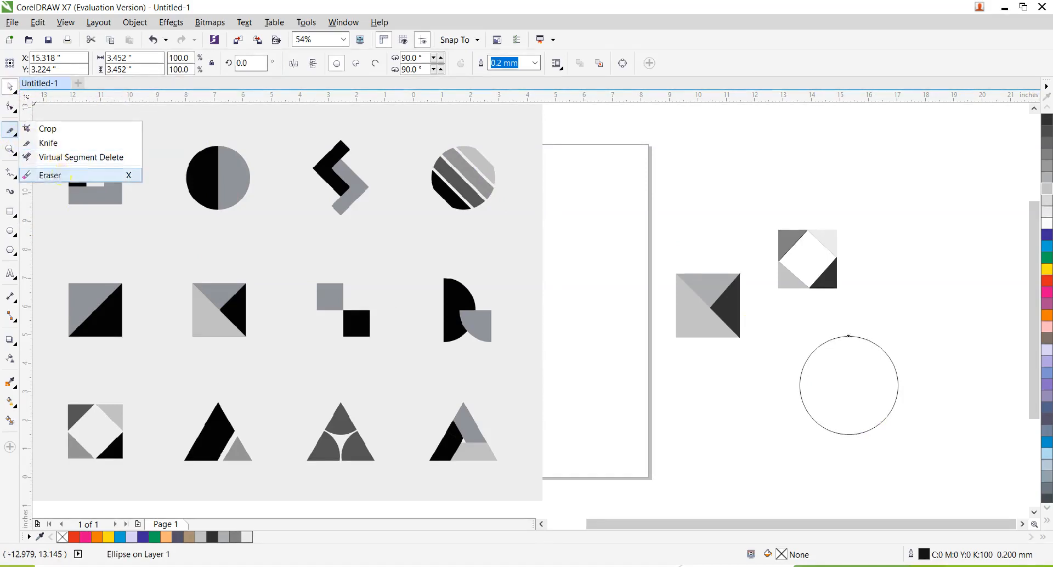
{"action": "left_click", "coordinate": [63, 174]}
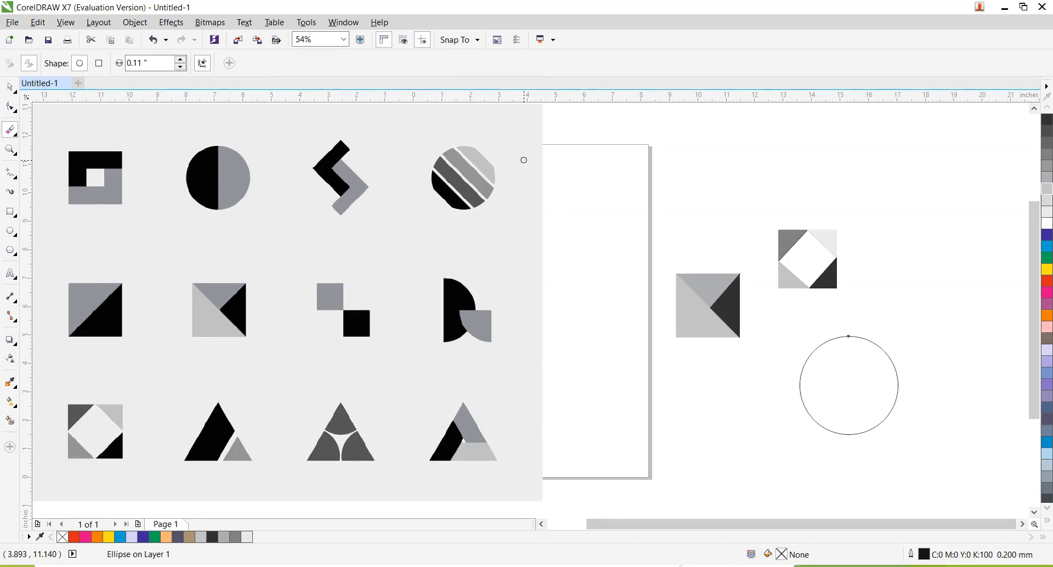
{"action": "left_click", "coordinate": [181, 67]}
{"action": "left_click", "coordinate": [181, 66]}
{"action": "left_click", "coordinate": [181, 67]}
Step: Erase two straight, parallel diagonal stripes across the circle and fill it with blue (C100 M100 Y0 K0)
{"action": "left_click_drag", "start_coordinate": [886, 445], "coordinate": [889, 442]}
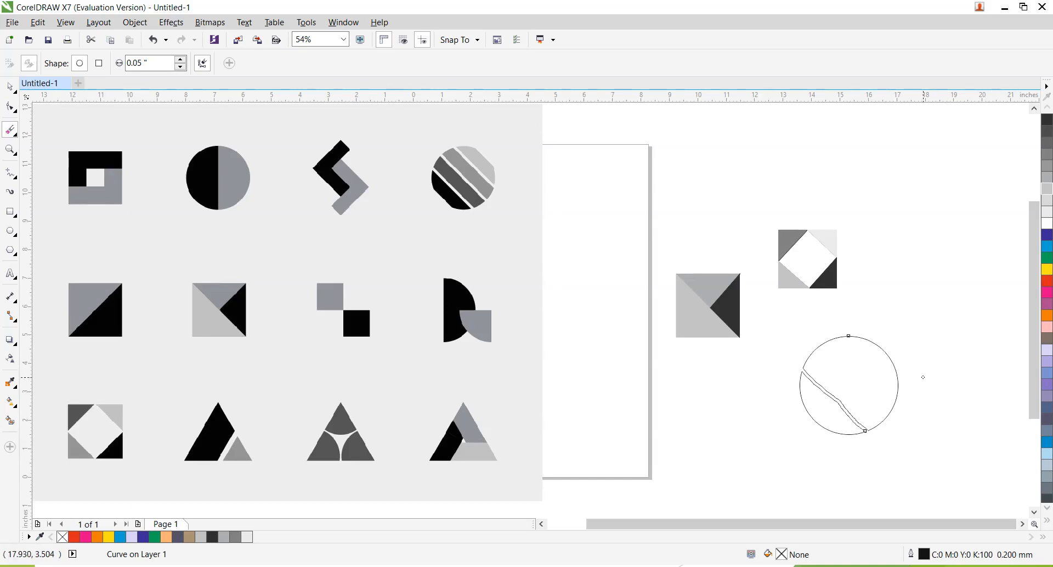
{"action": "key", "text": "ctrl+z"}
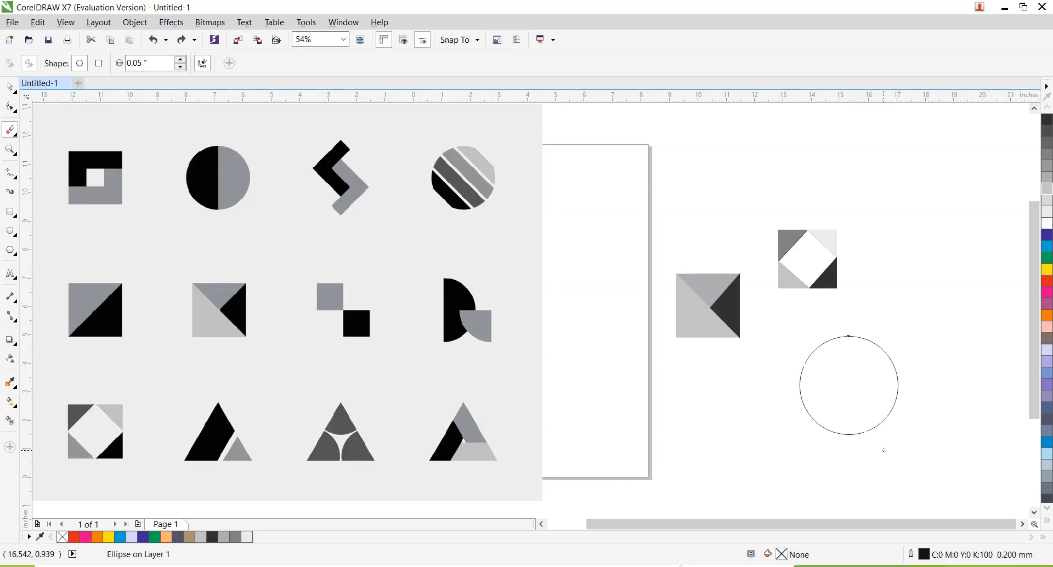
{"action": "key", "text": "ctrl+shift+z"}
{"action": "left_click", "coordinate": [1047, 235]}
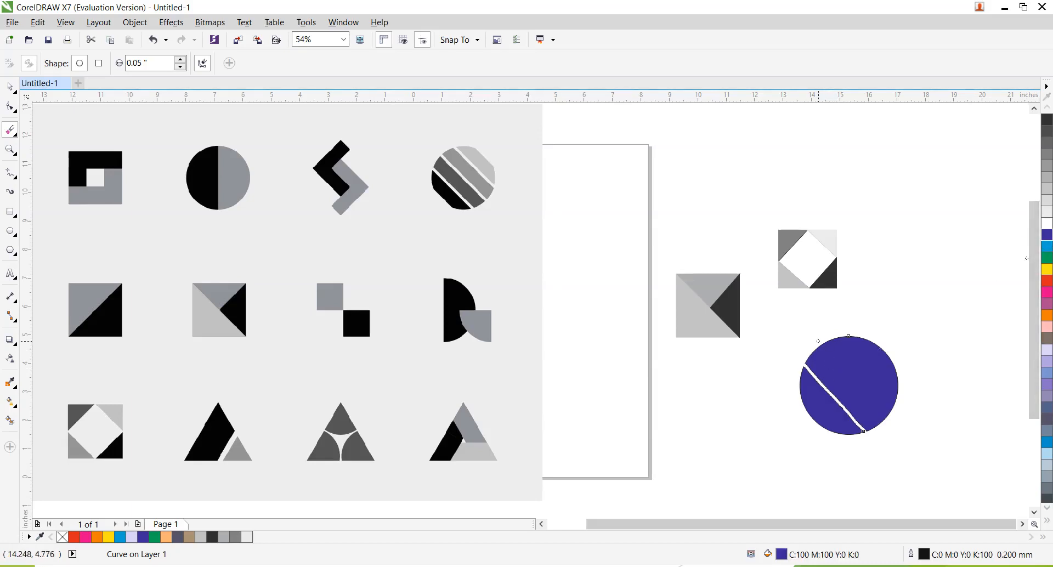
{"action": "left_click_drag", "start_coordinate": [839, 361], "coordinate": [890, 414]}
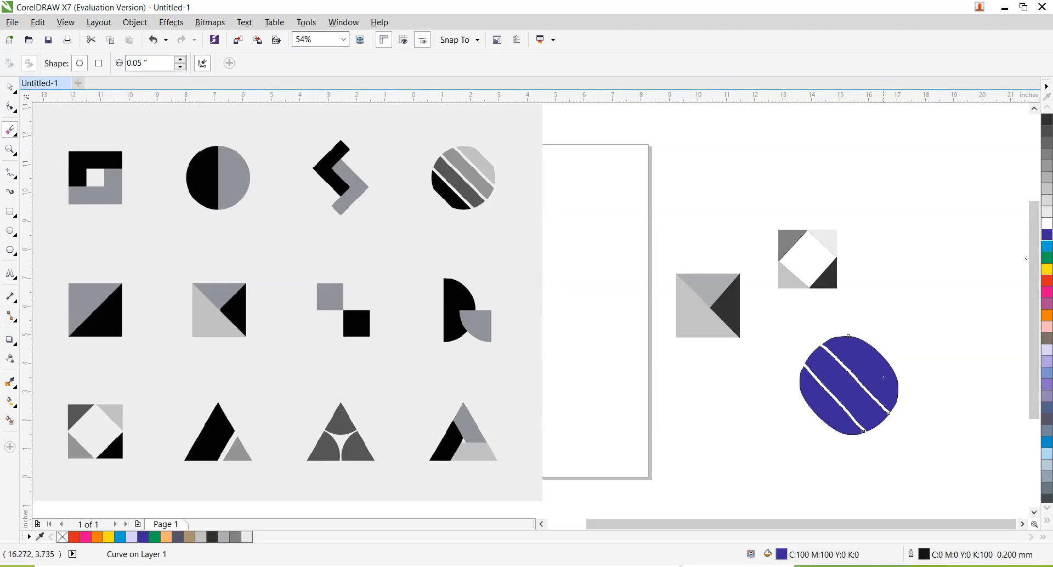
Step: Change the fill of the whole striped circle to orange (C0 M60 Y100 K0)
{"action": "left_click", "coordinate": [10, 87]}
{"action": "left_click", "coordinate": [939, 291]}
{"action": "left_click", "coordinate": [870, 372]}
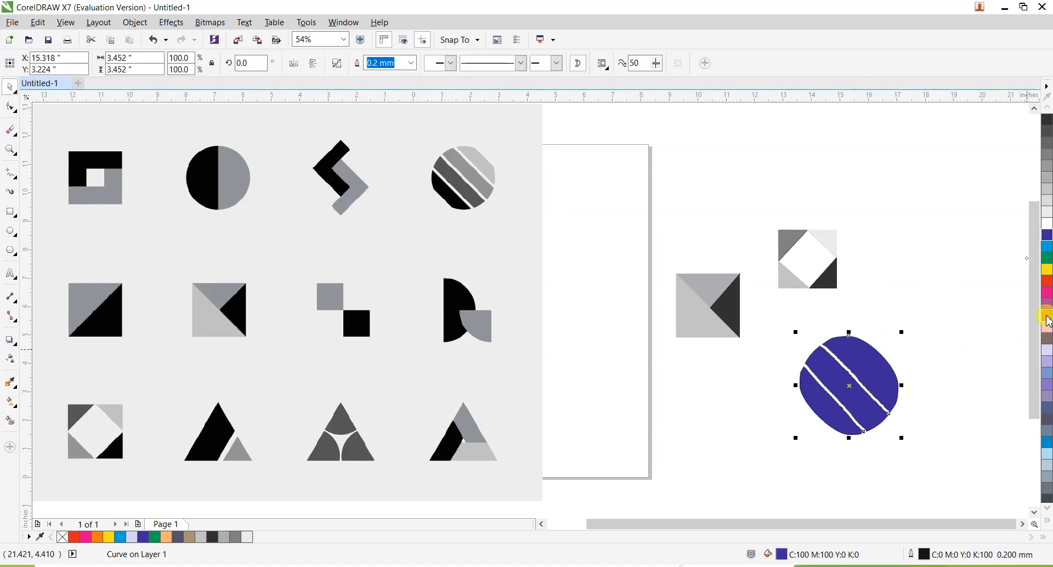
{"action": "left_click", "coordinate": [1048, 317]}
{"action": "left_click", "coordinate": [774, 398]}
{"action": "left_click", "coordinate": [840, 378]}
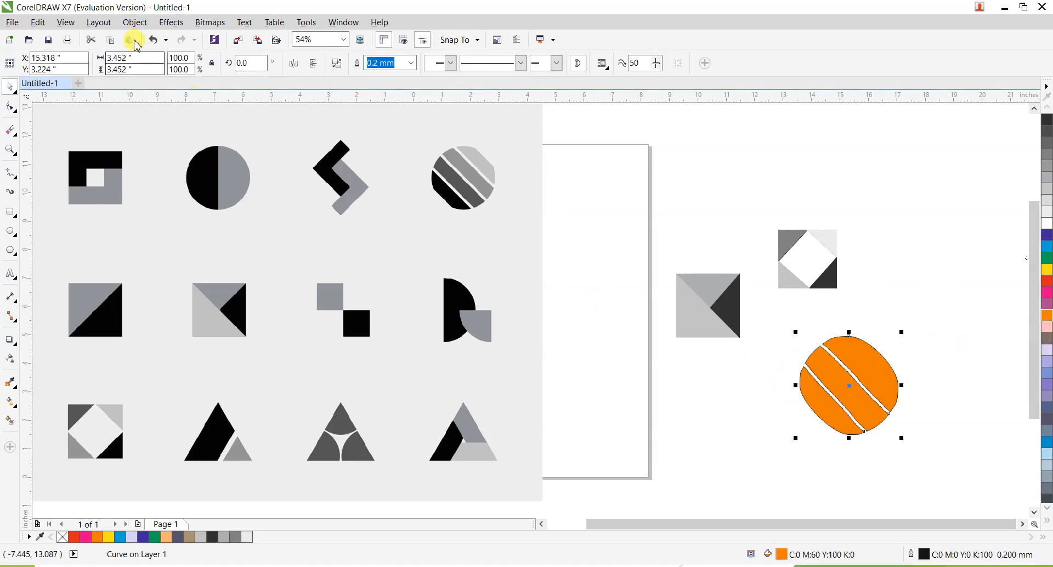
Step: Break the striped circle's curve apart into separate segments
{"action": "left_click", "coordinate": [136, 24]}
{"action": "left_click", "coordinate": [170, 213]}
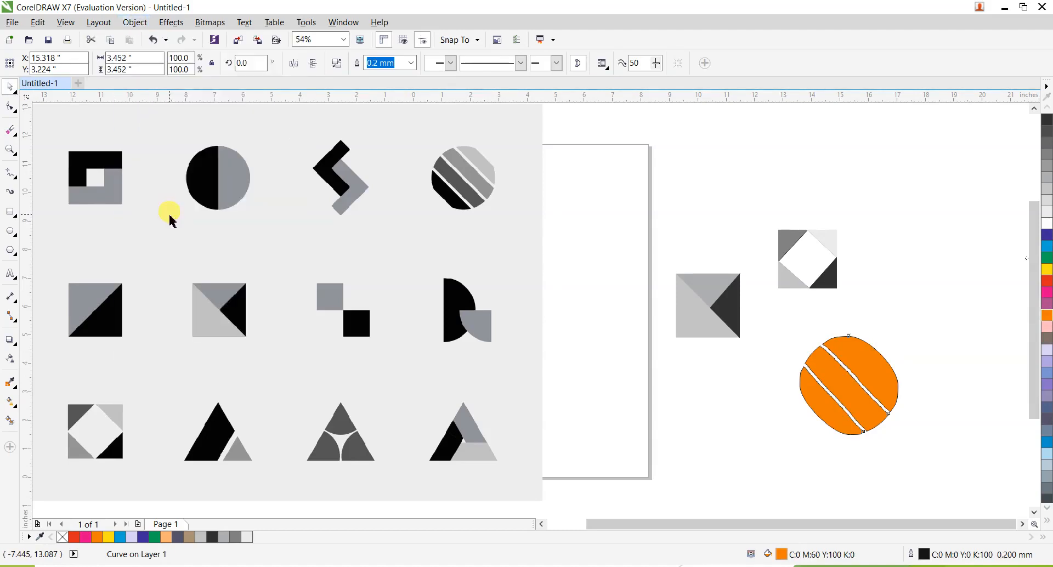
{"action": "left_click", "coordinate": [897, 248]}
Step: Select the circle's segments one at a time to check that each is an independent object
{"action": "left_click", "coordinate": [839, 358]}
{"action": "left_click", "coordinate": [821, 386]}
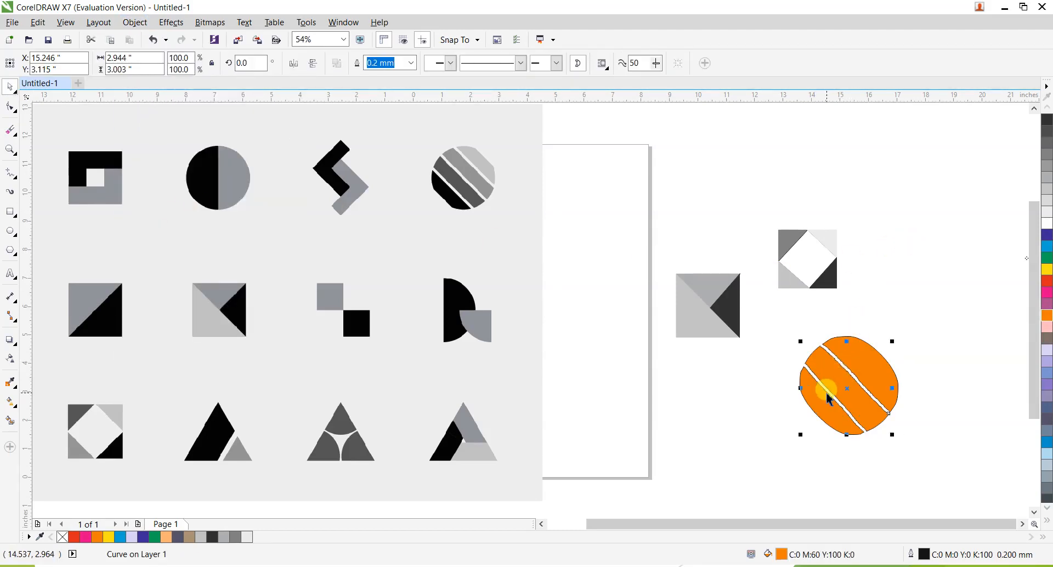
{"action": "left_click", "coordinate": [884, 330]}
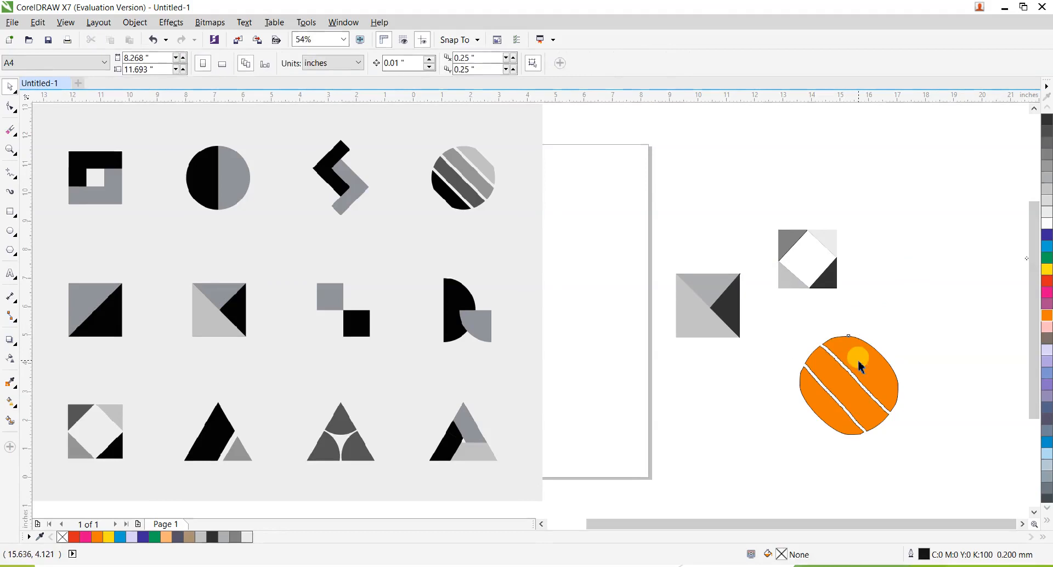
{"action": "left_click", "coordinate": [841, 384]}
{"action": "left_click", "coordinate": [763, 388]}
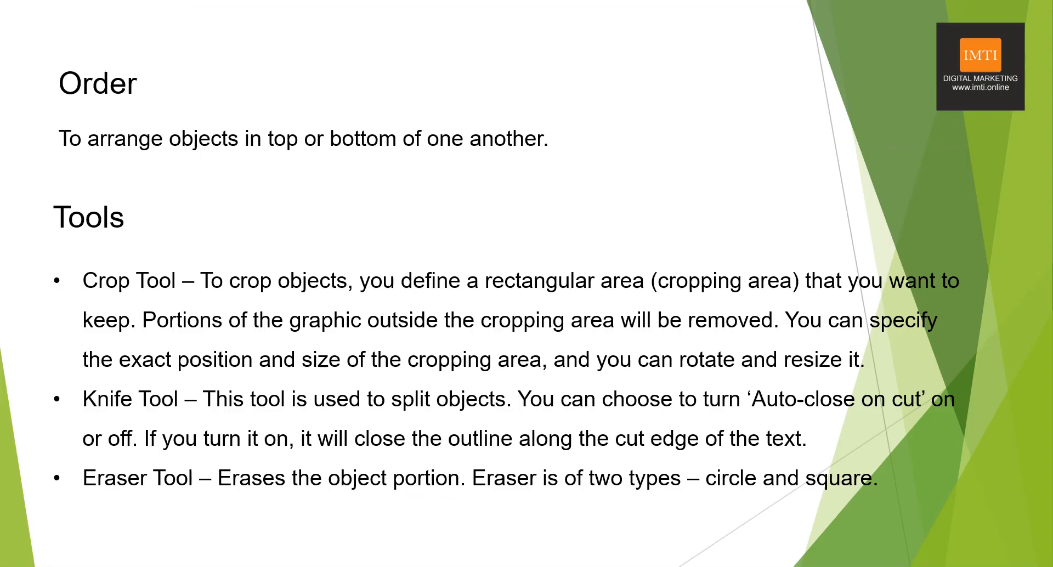
{"action": "key", "text": "Right"}
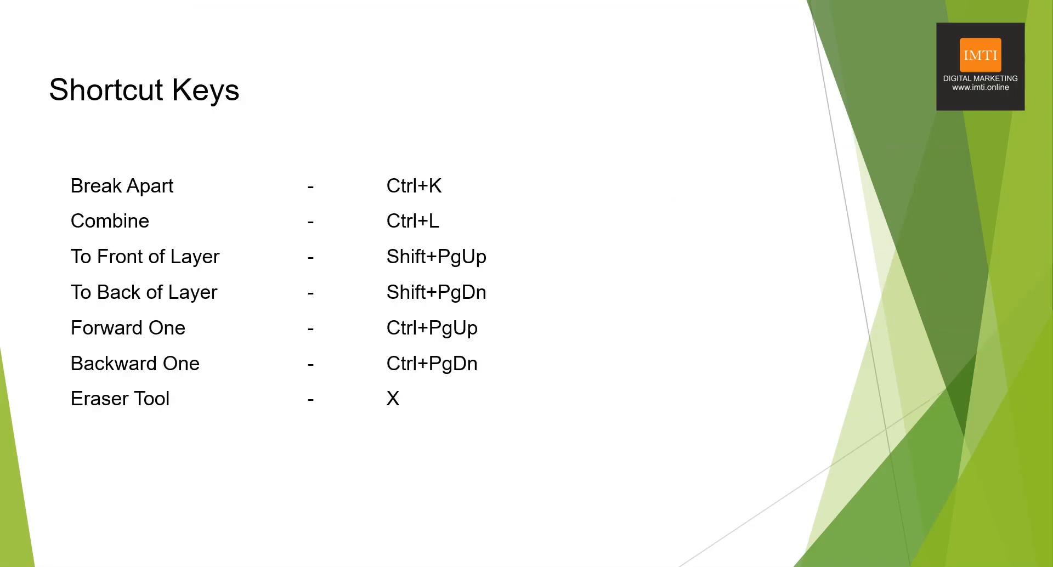